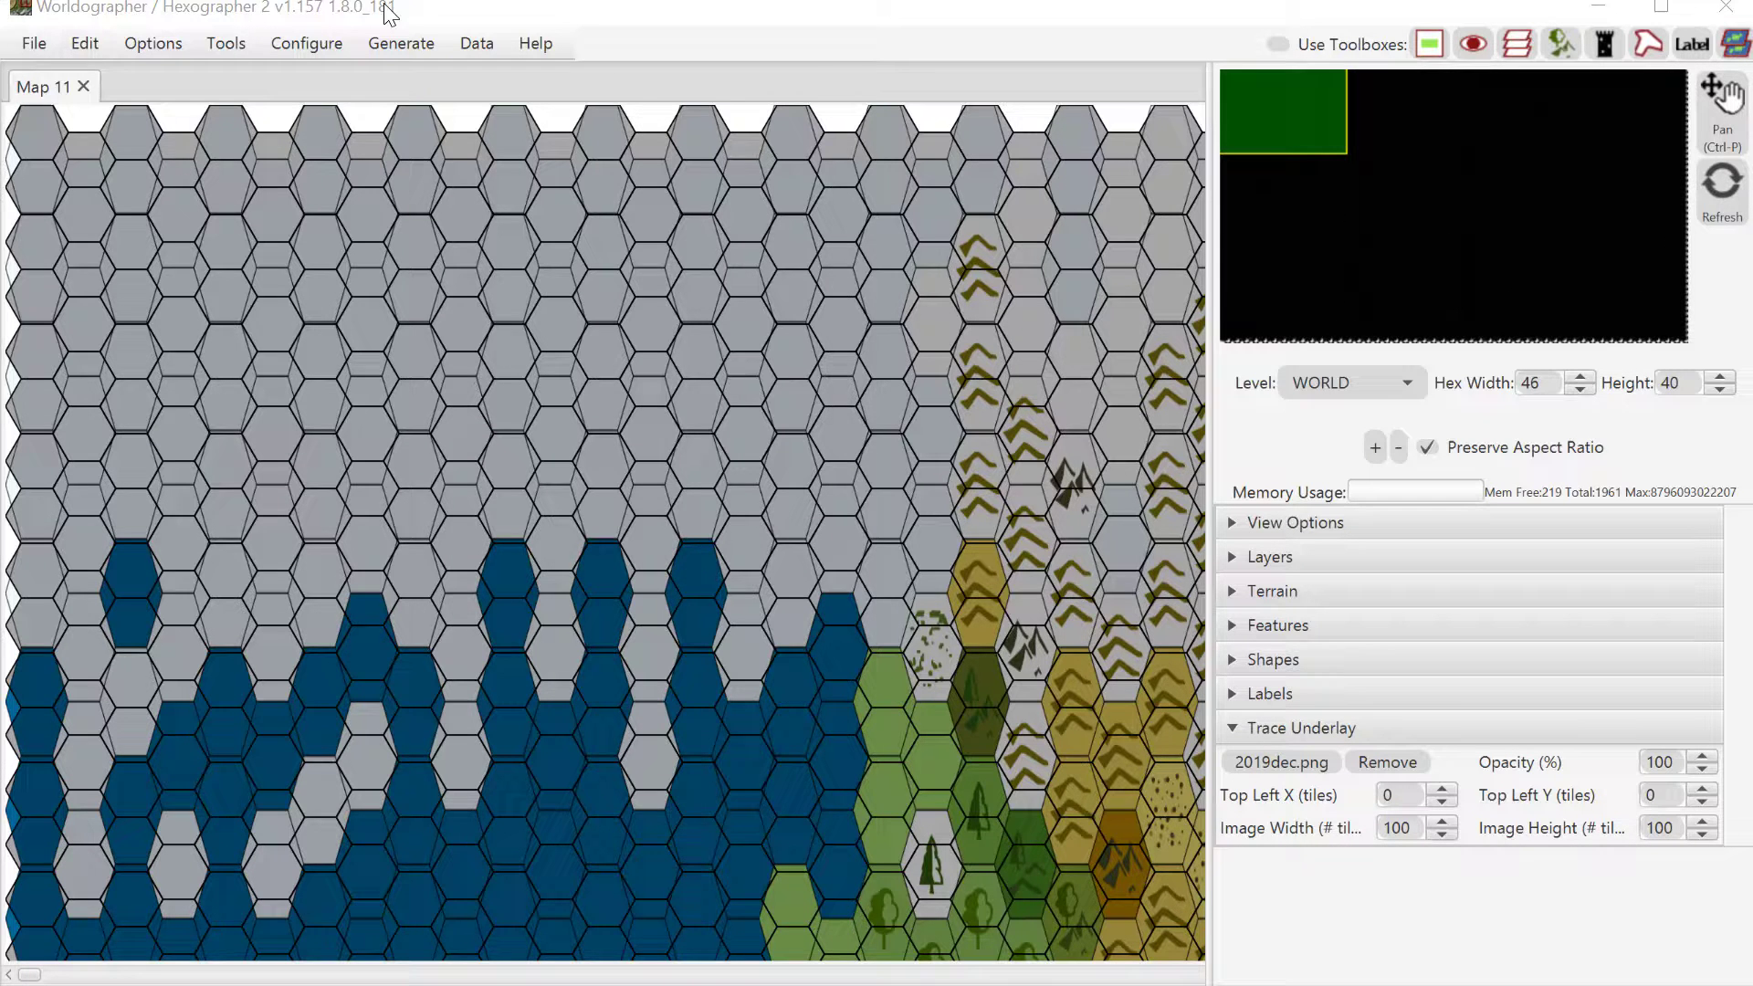
Step: Review the new world map setup options, then dismiss the window without creating a map
{"action": "left_click", "coordinate": [23, 46]}
{"action": "left_click", "coordinate": [123, 83]}
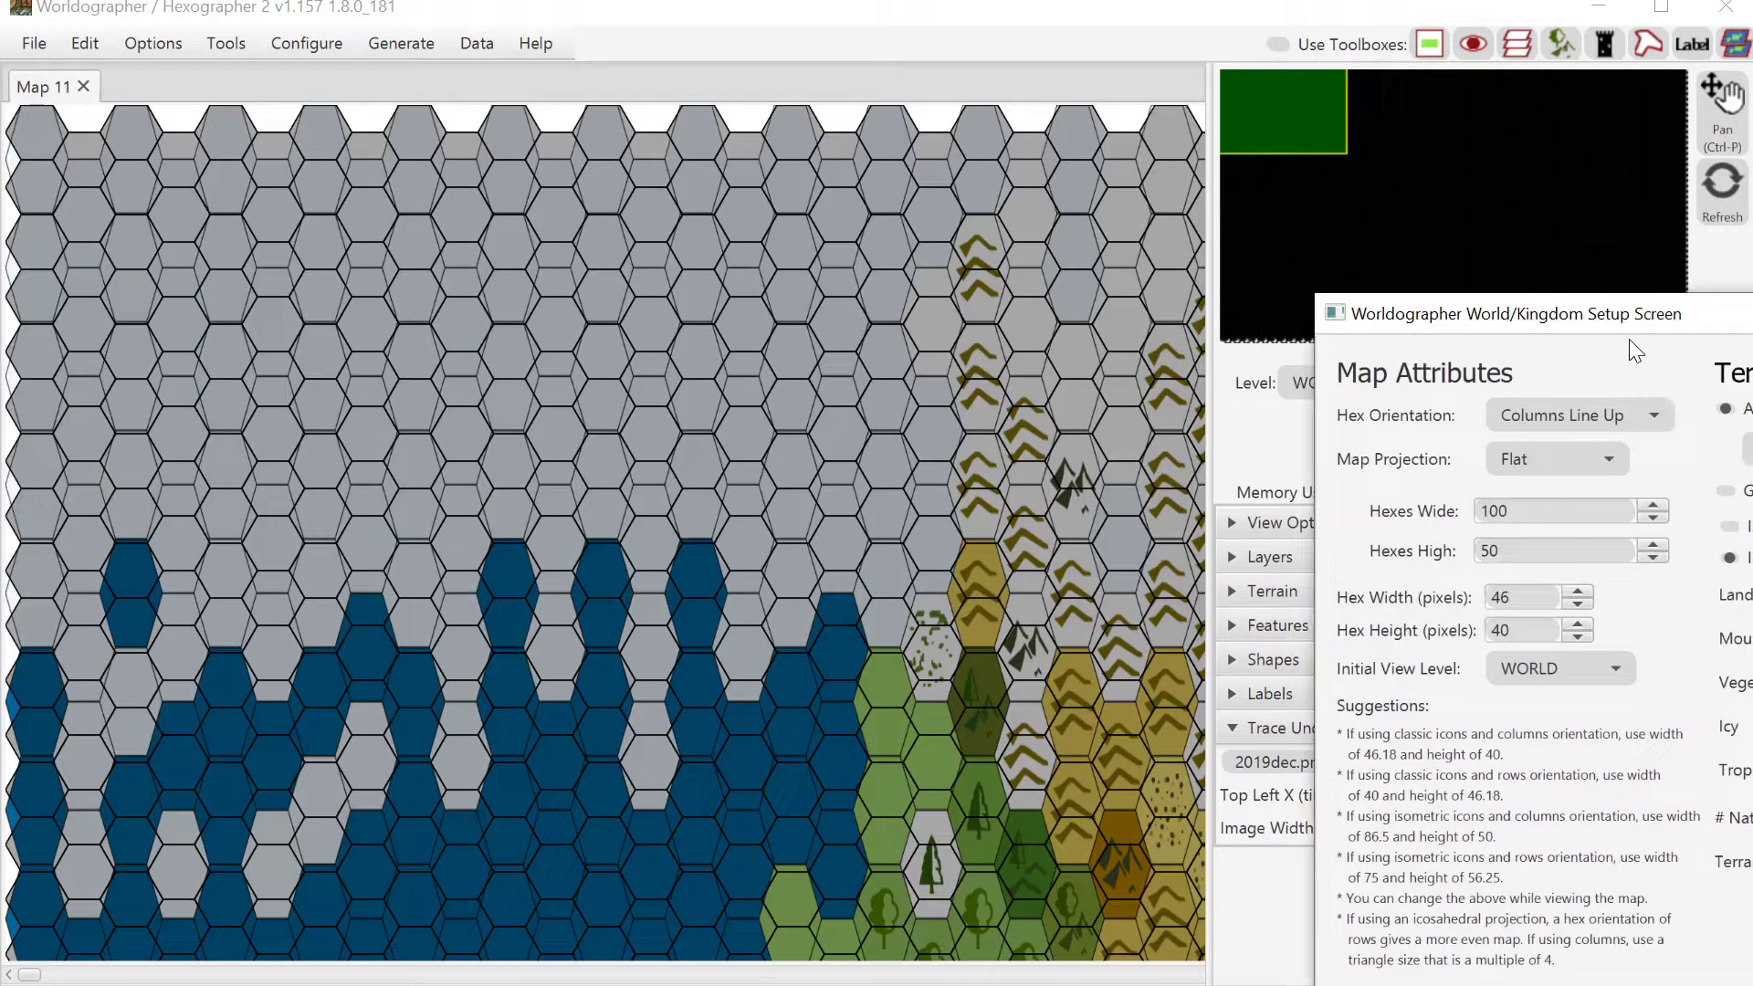
{"action": "left_click_drag", "start_coordinate": [1633, 324], "coordinate": [666, 142]}
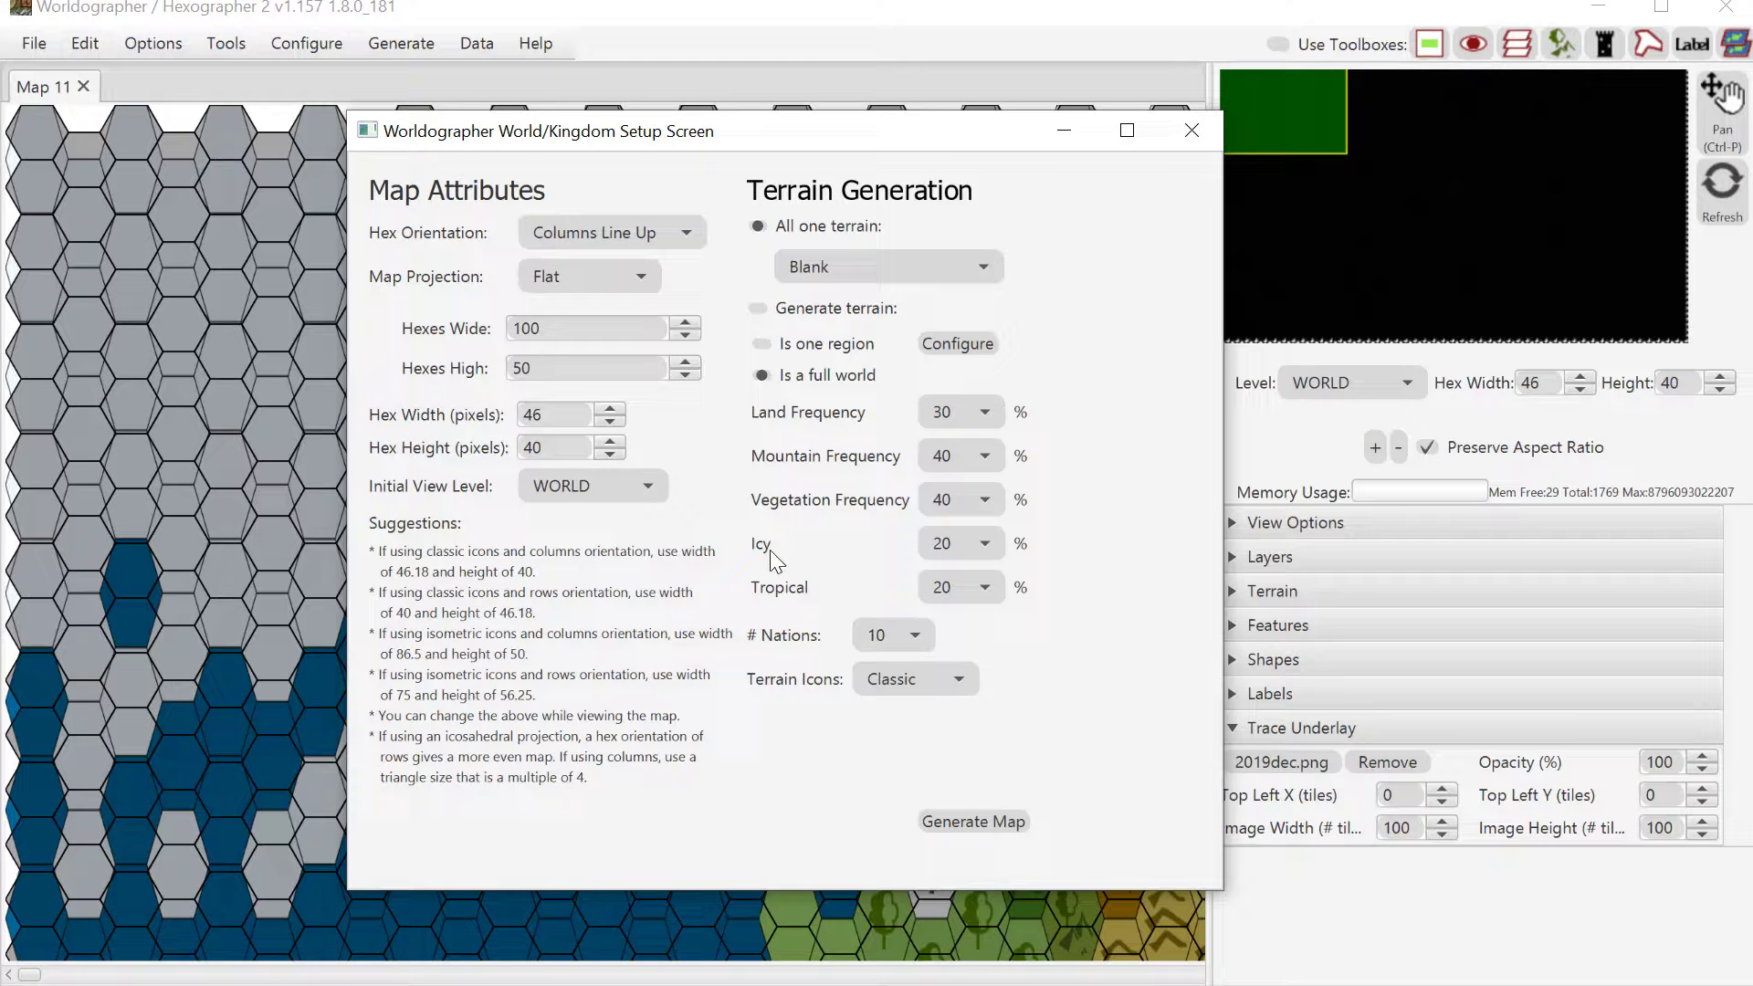
{"action": "left_click", "coordinate": [1185, 134]}
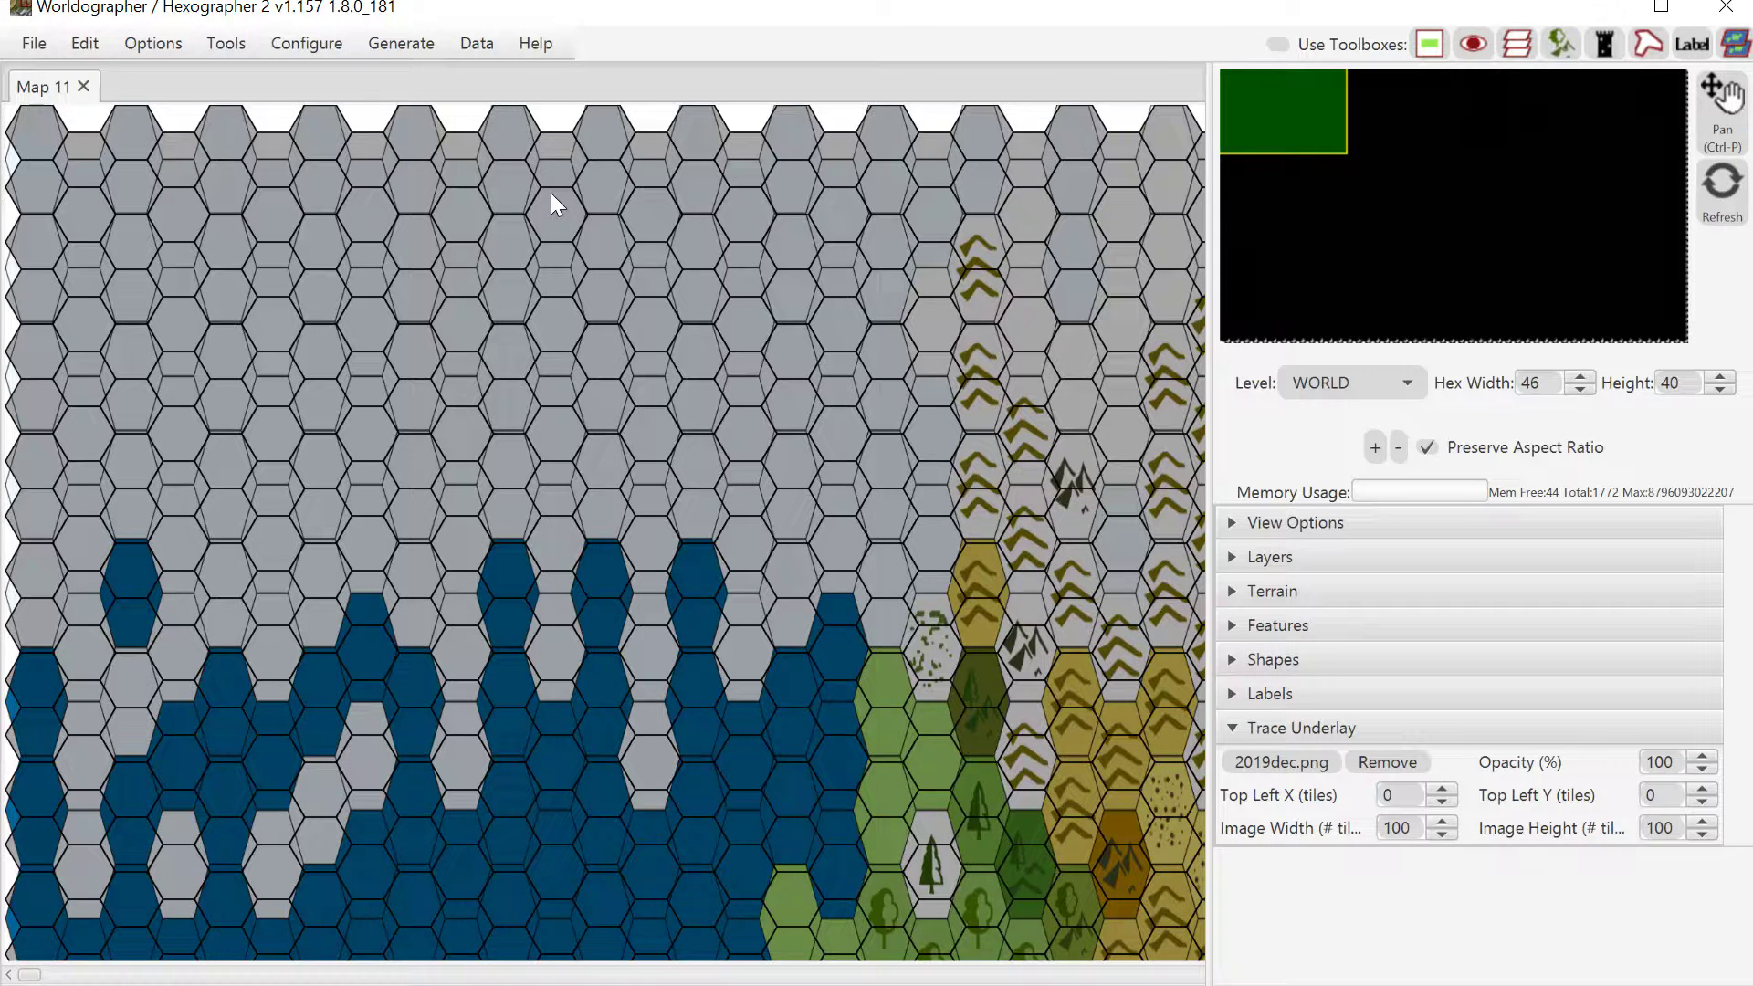
Step: Show the map's top-left corner, nudge the underlay right and down, then restore Top Left 0, 0
{"action": "left_click", "coordinate": [1268, 94]}
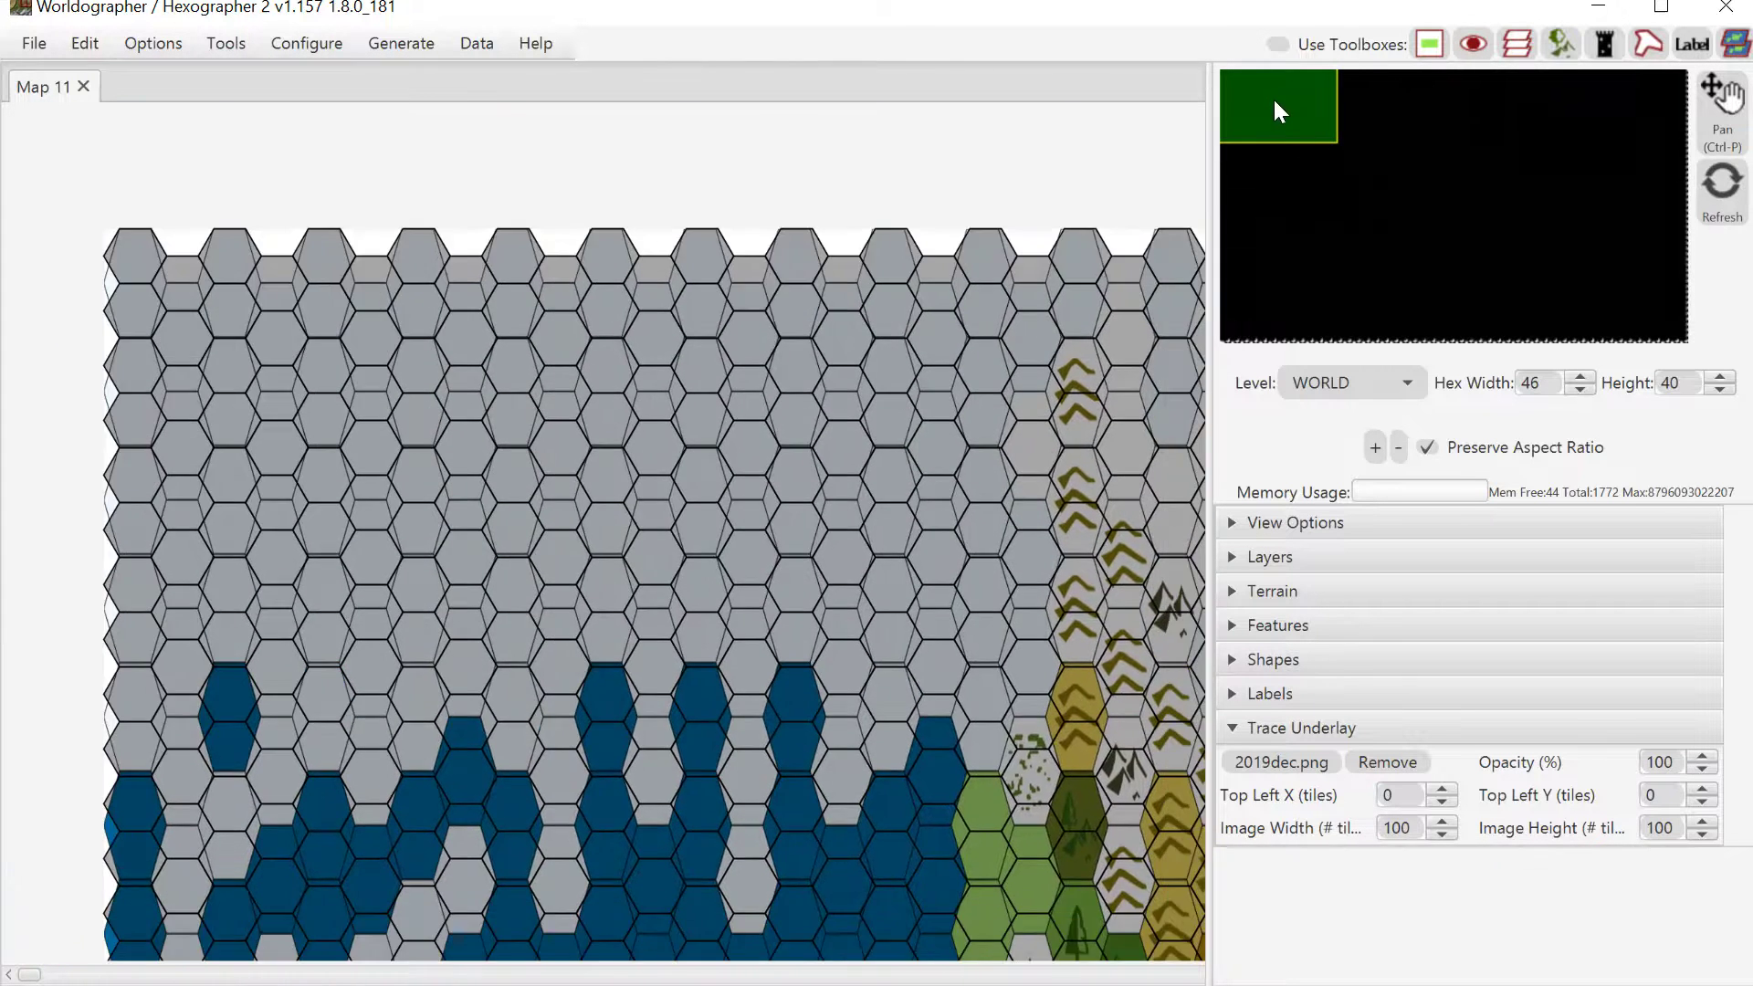
{"action": "left_click", "coordinate": [1442, 788]}
{"action": "left_click", "coordinate": [1442, 787]}
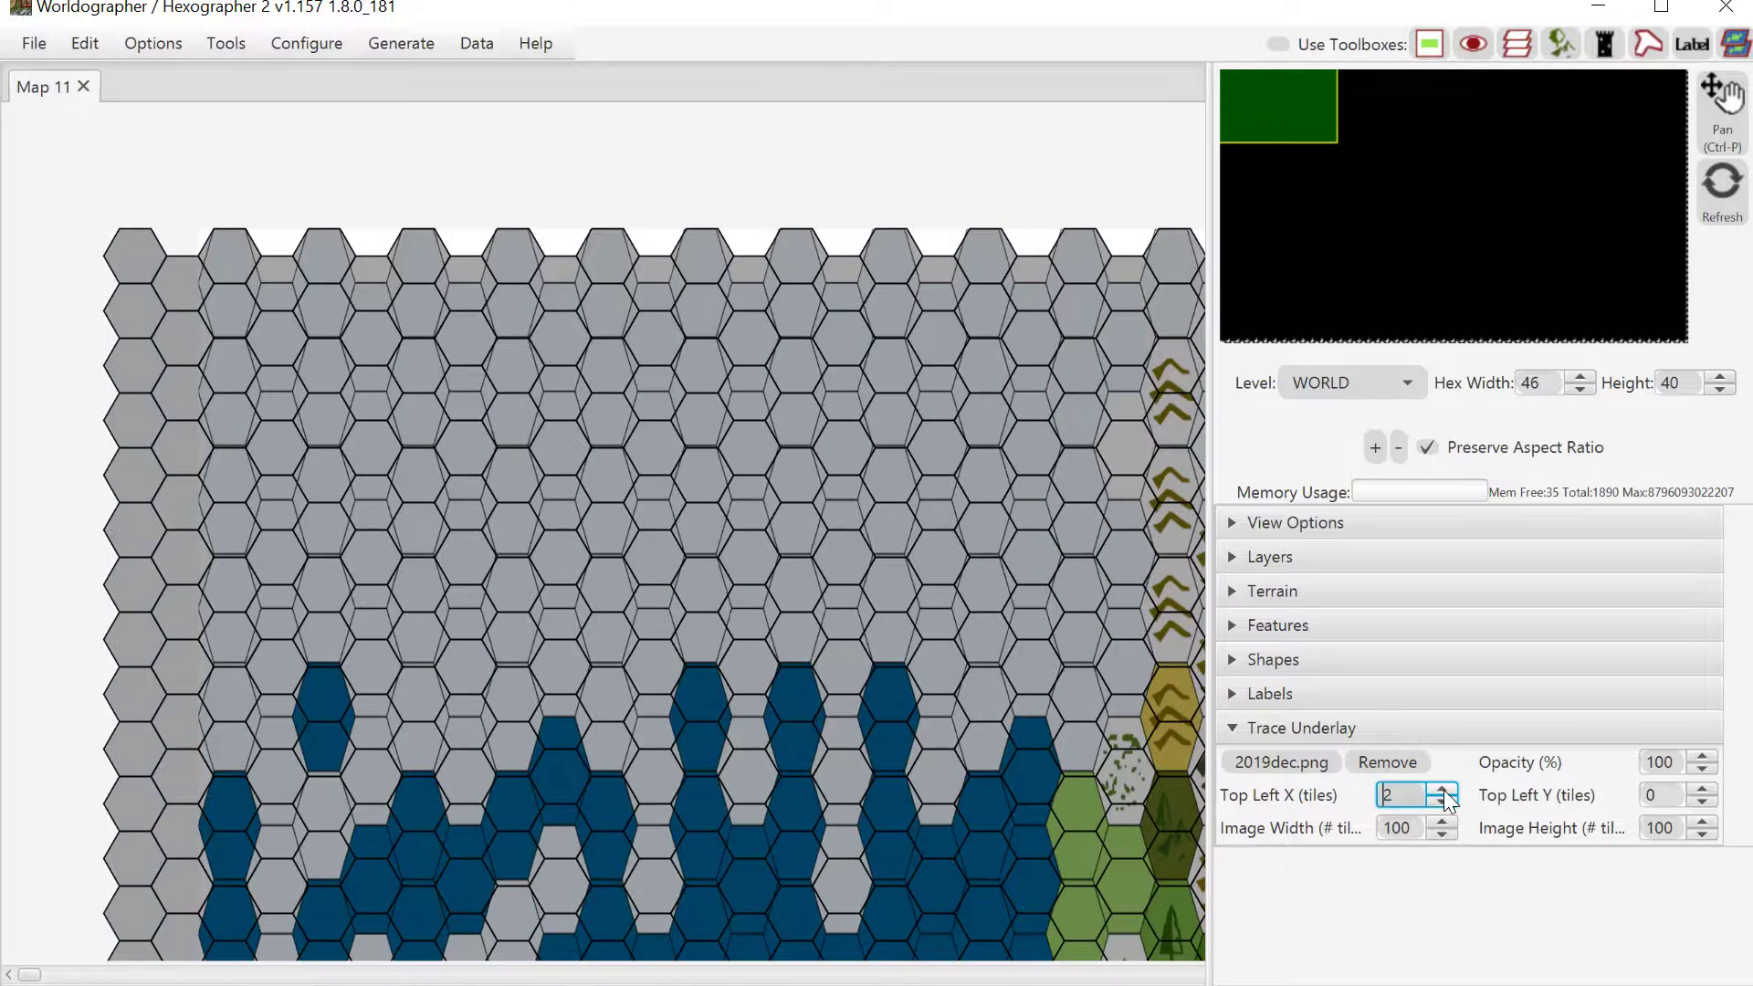
{"action": "left_click", "coordinate": [1691, 785]}
{"action": "left_click", "coordinate": [1692, 785]}
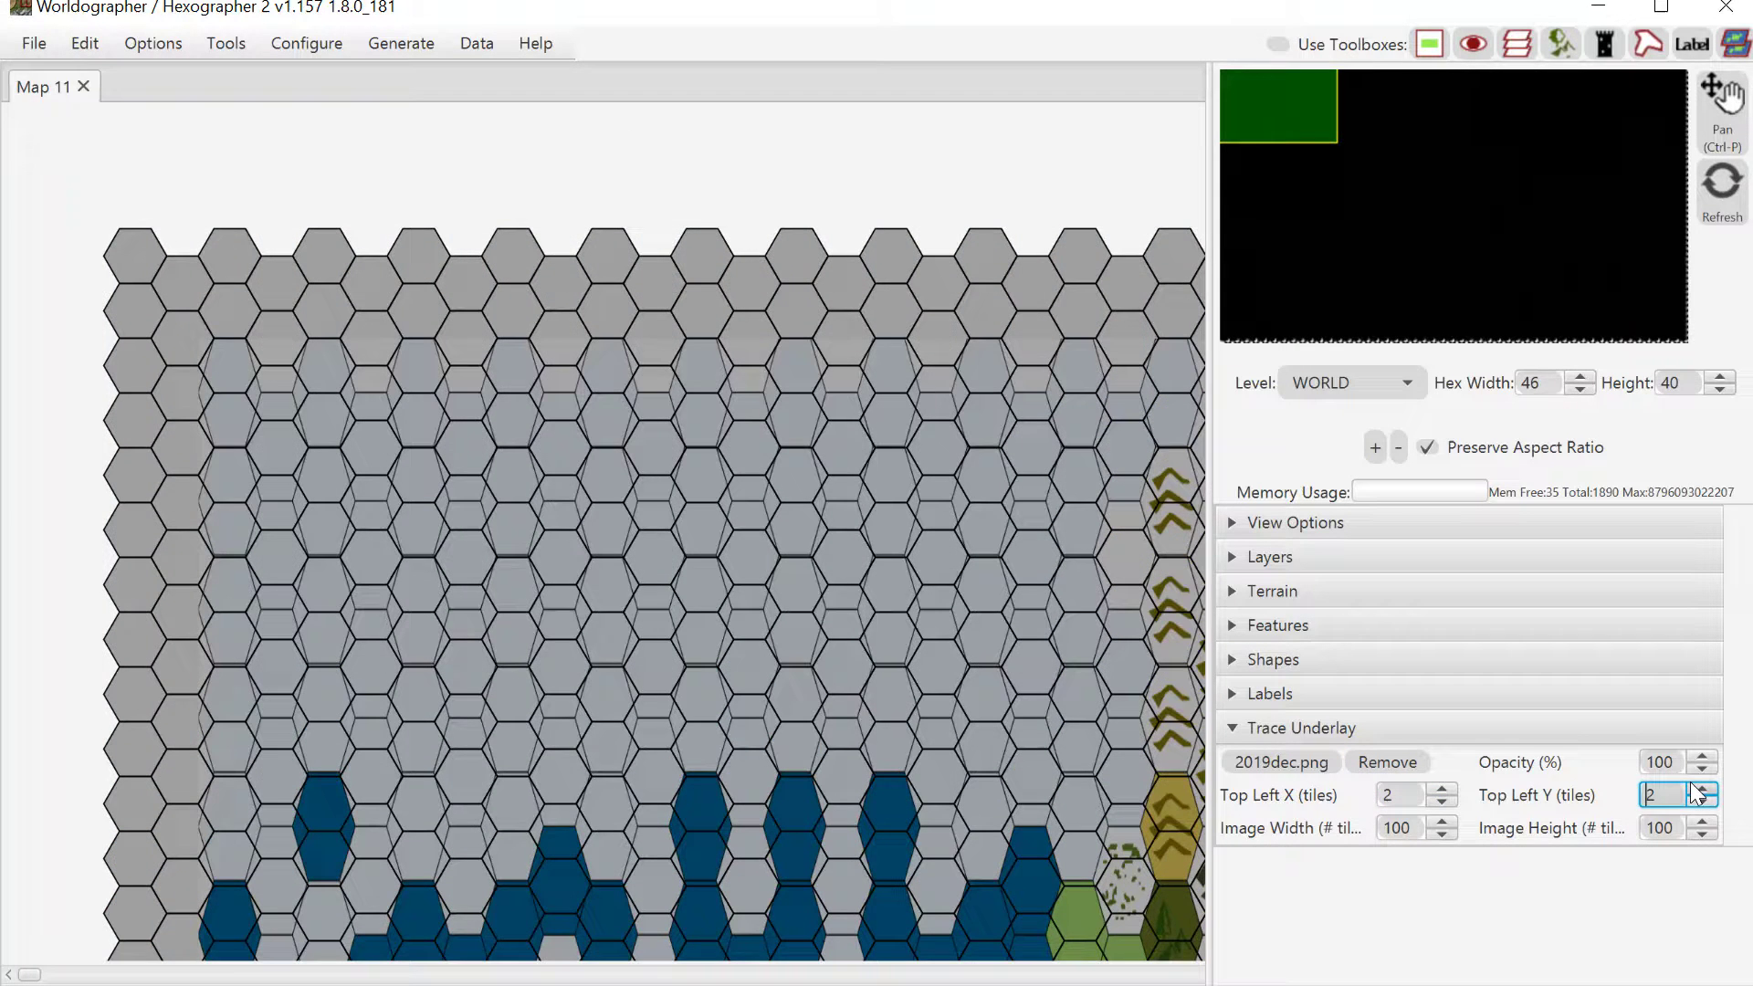
{"action": "left_click", "coordinate": [1692, 797]}
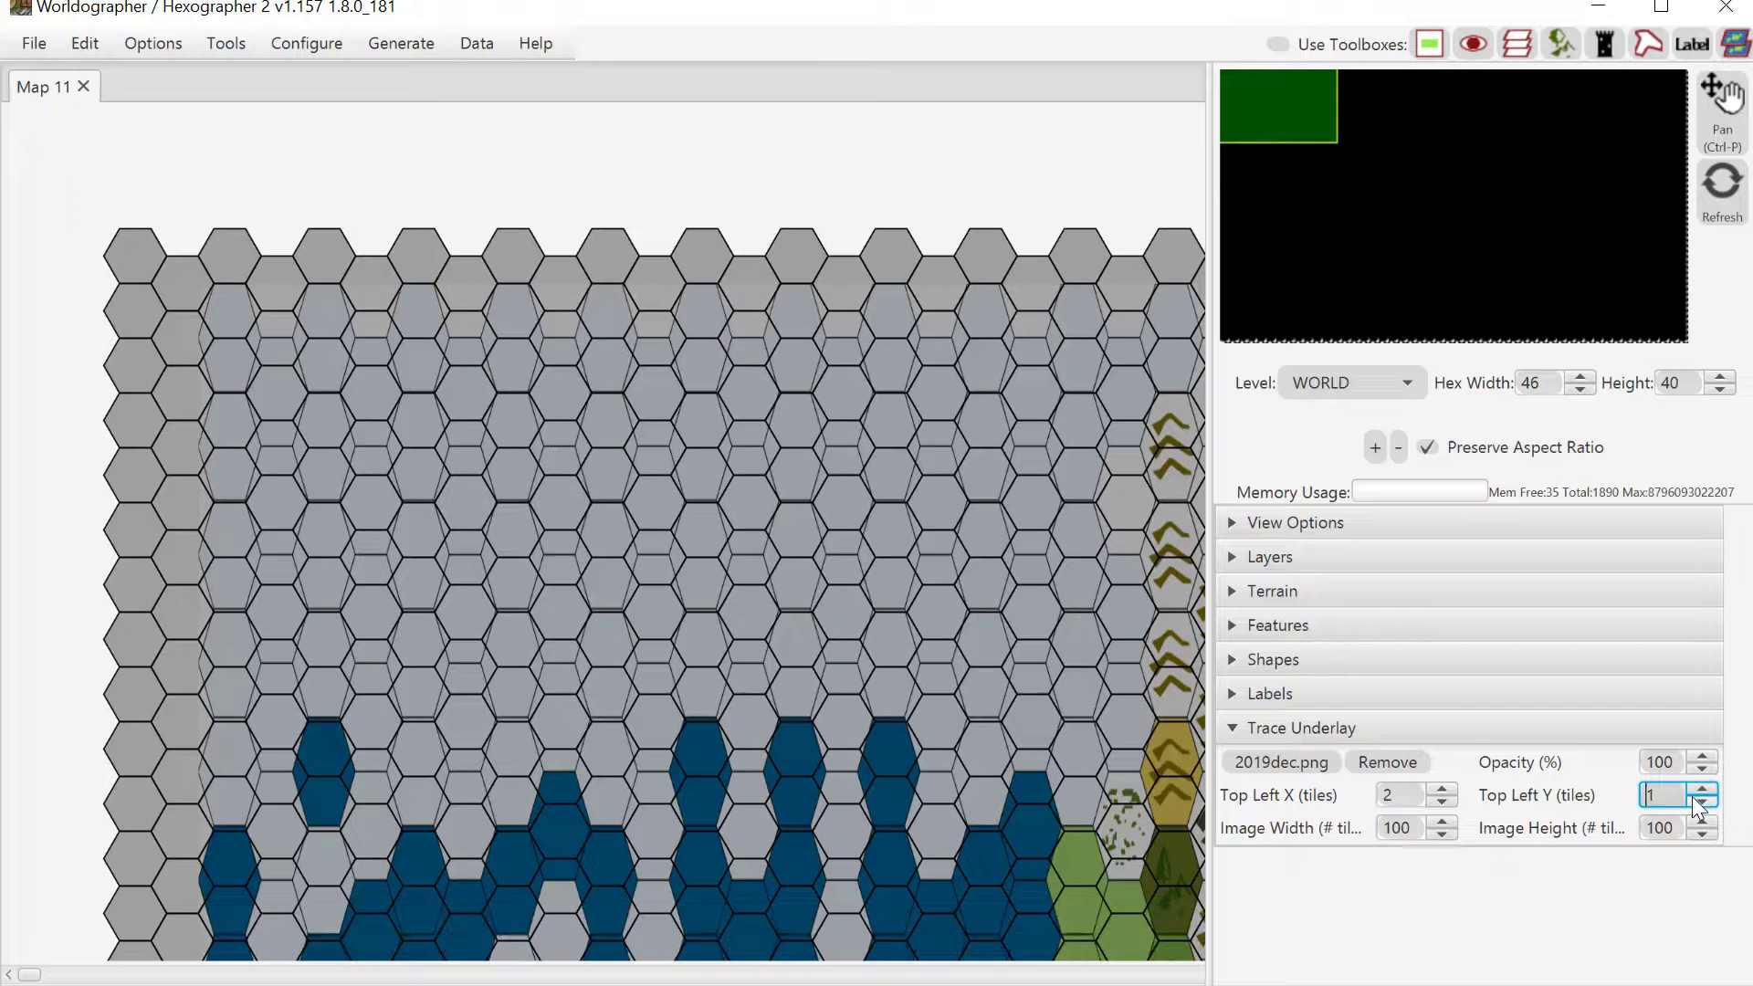
{"action": "left_click", "coordinate": [1691, 800]}
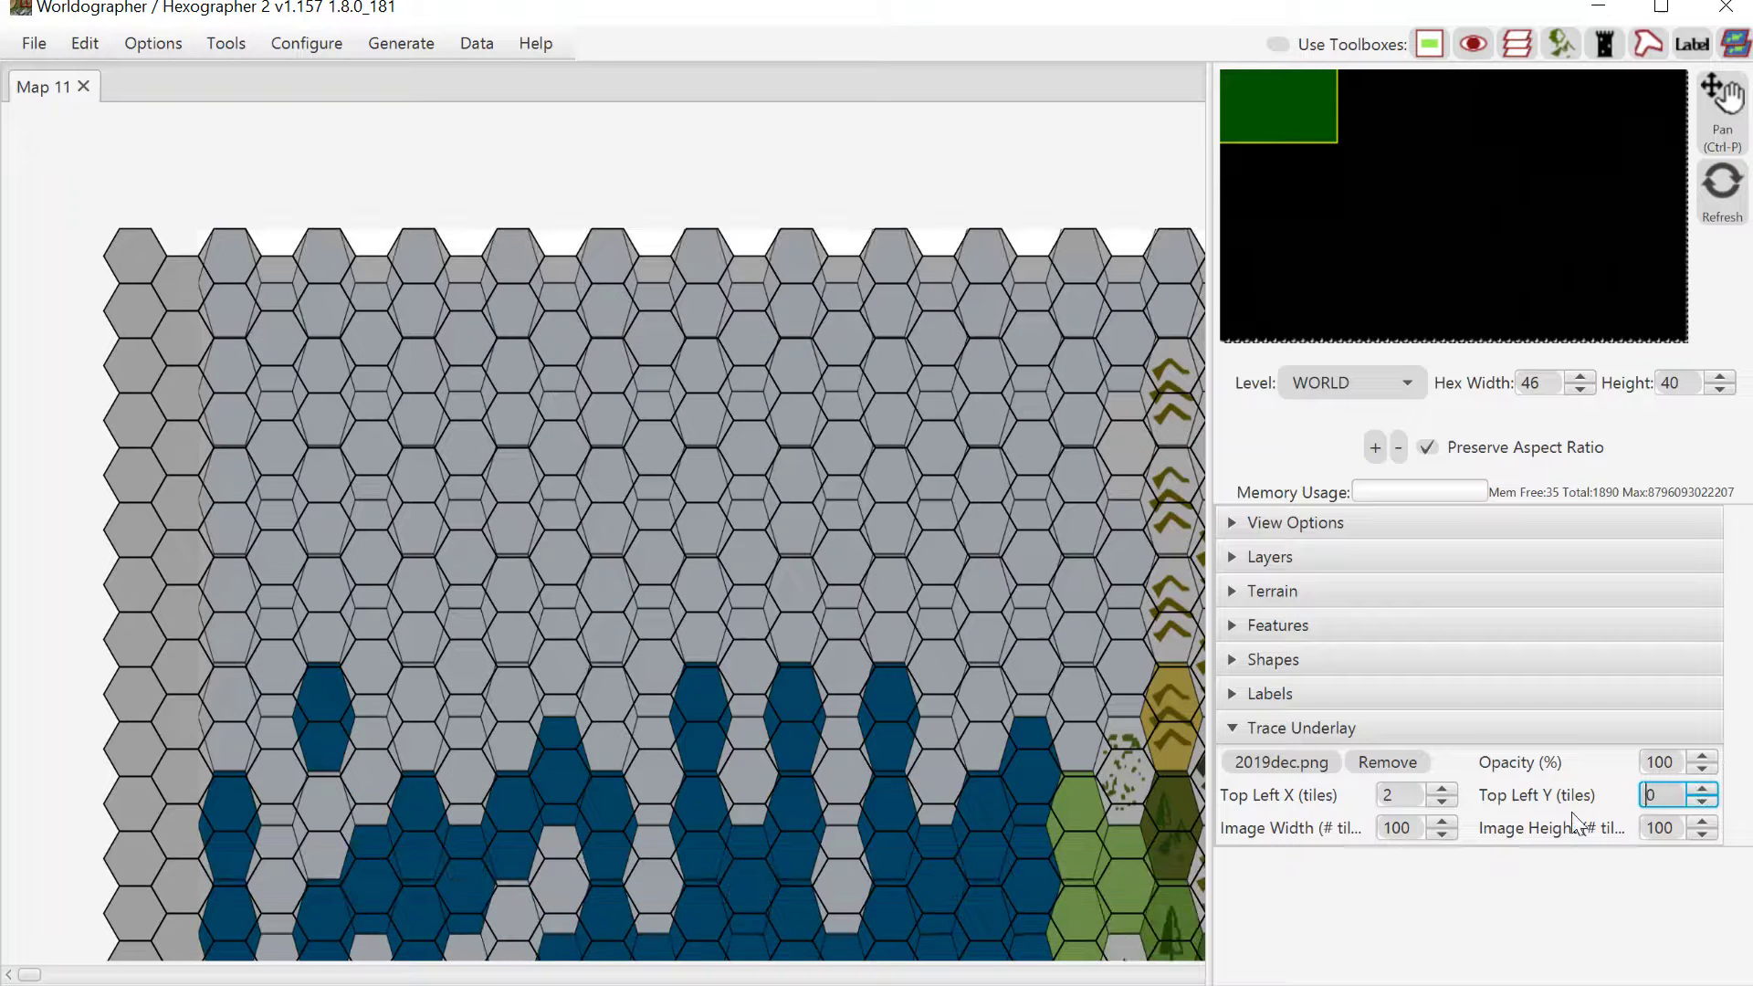
{"action": "left_click", "coordinate": [1439, 803]}
{"action": "left_click", "coordinate": [1439, 804]}
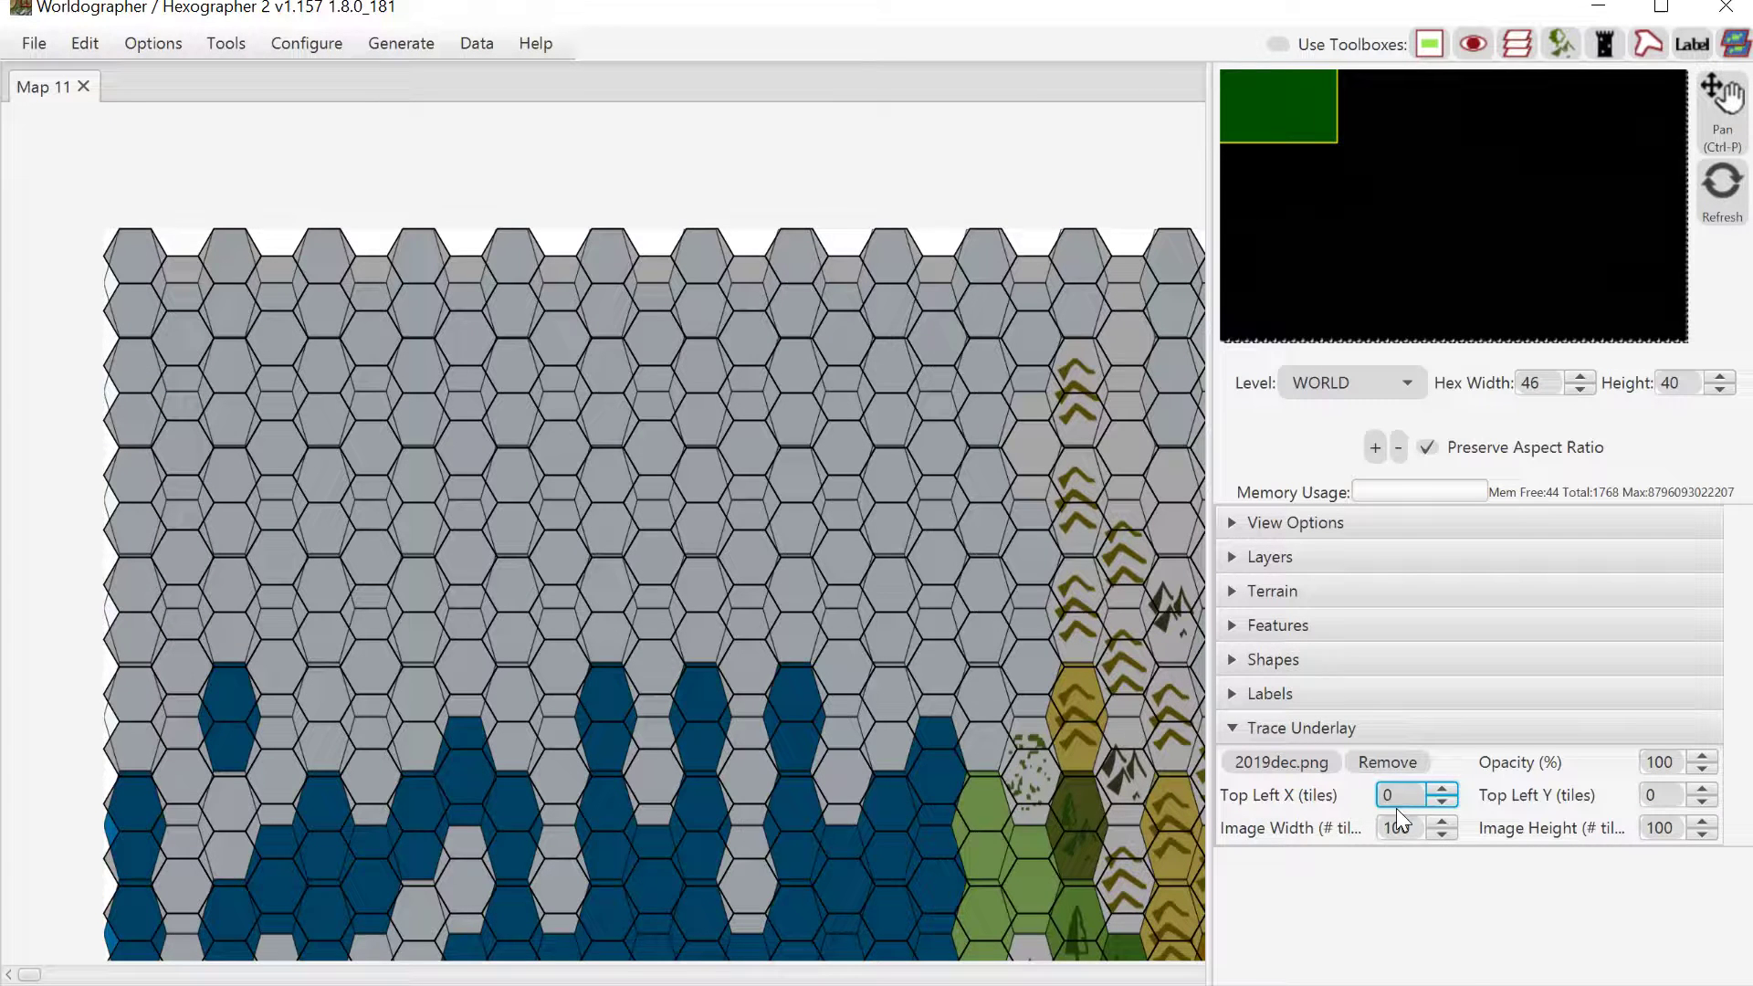
{"action": "left_click", "coordinate": [1440, 789]}
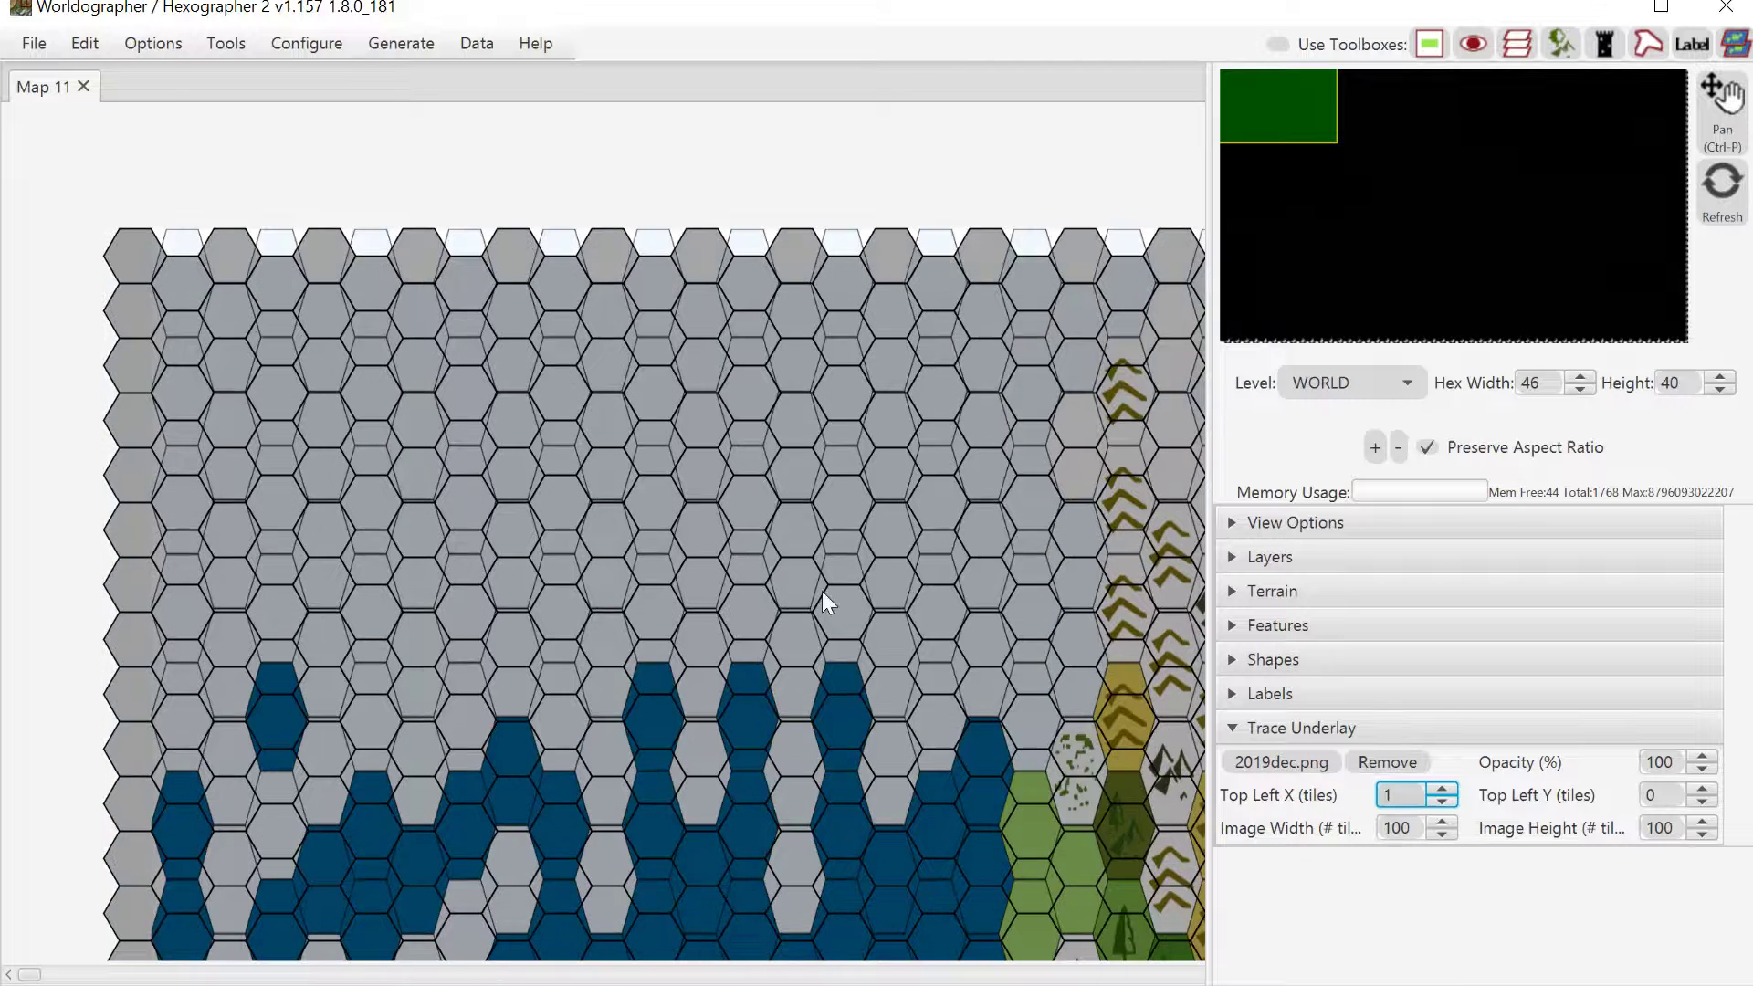
{"action": "left_click", "coordinate": [1444, 803]}
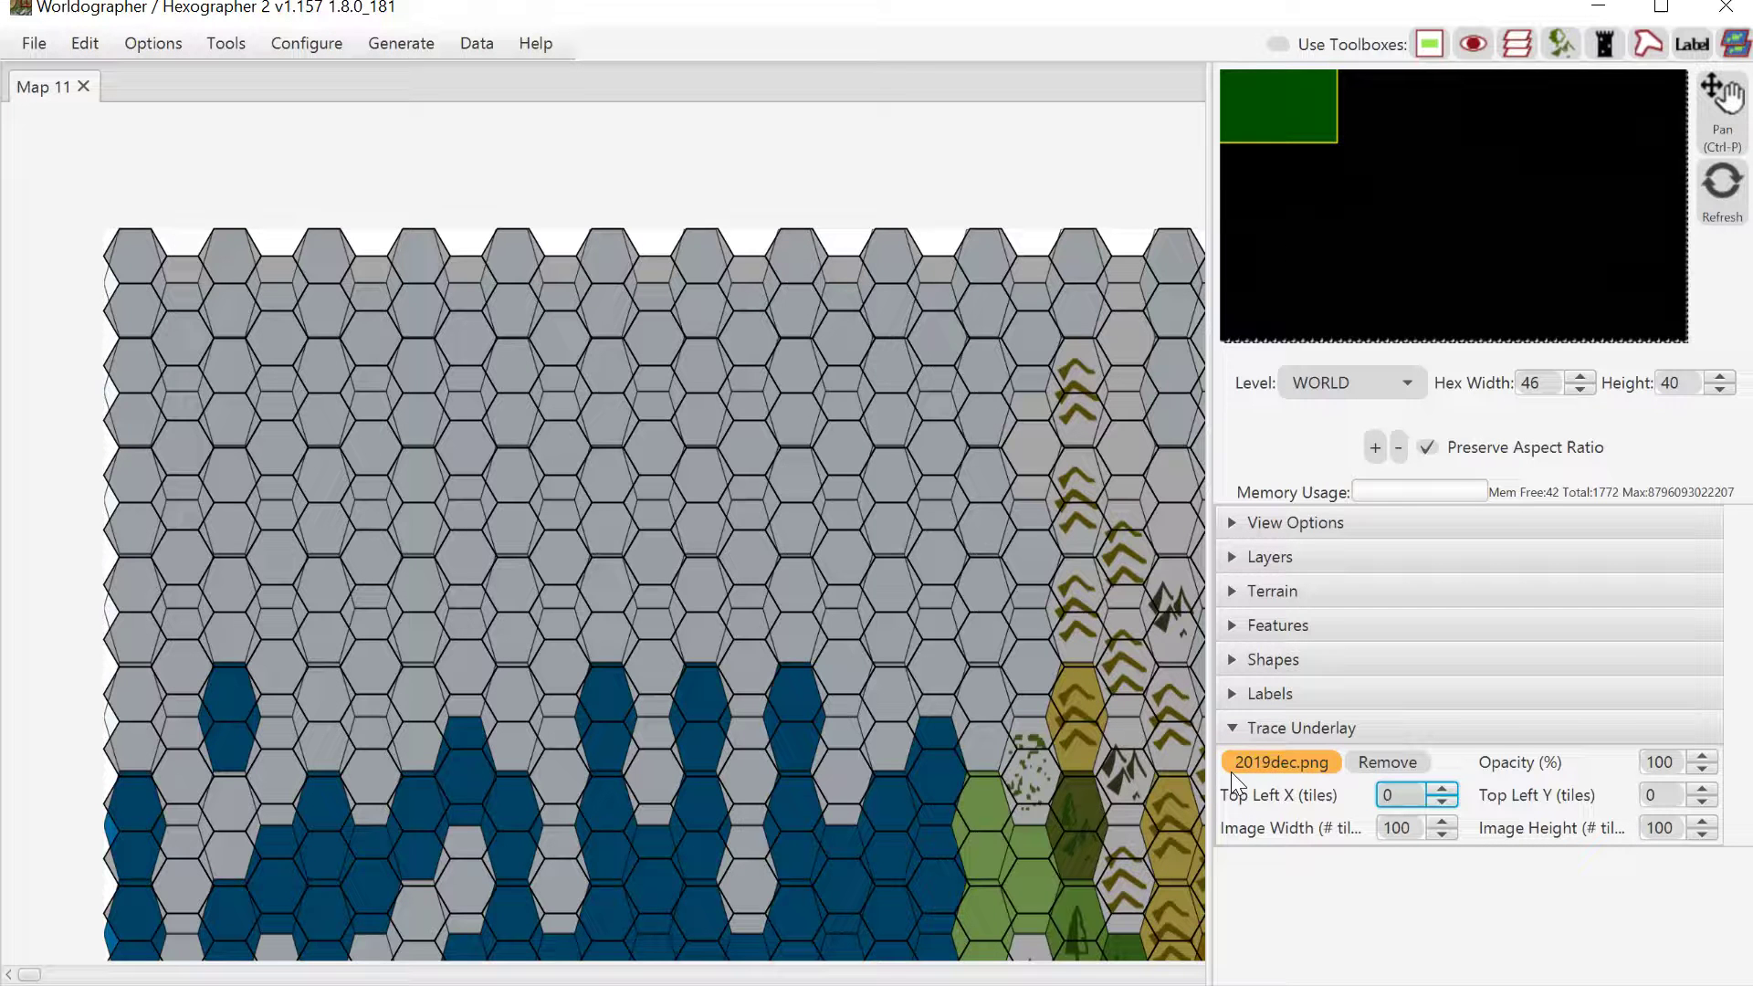
Step: Widen the side panel and set the underlay Image Height to 50.5 tiles
{"action": "left_click_drag", "start_coordinate": [1214, 779], "coordinate": [1307, 888]}
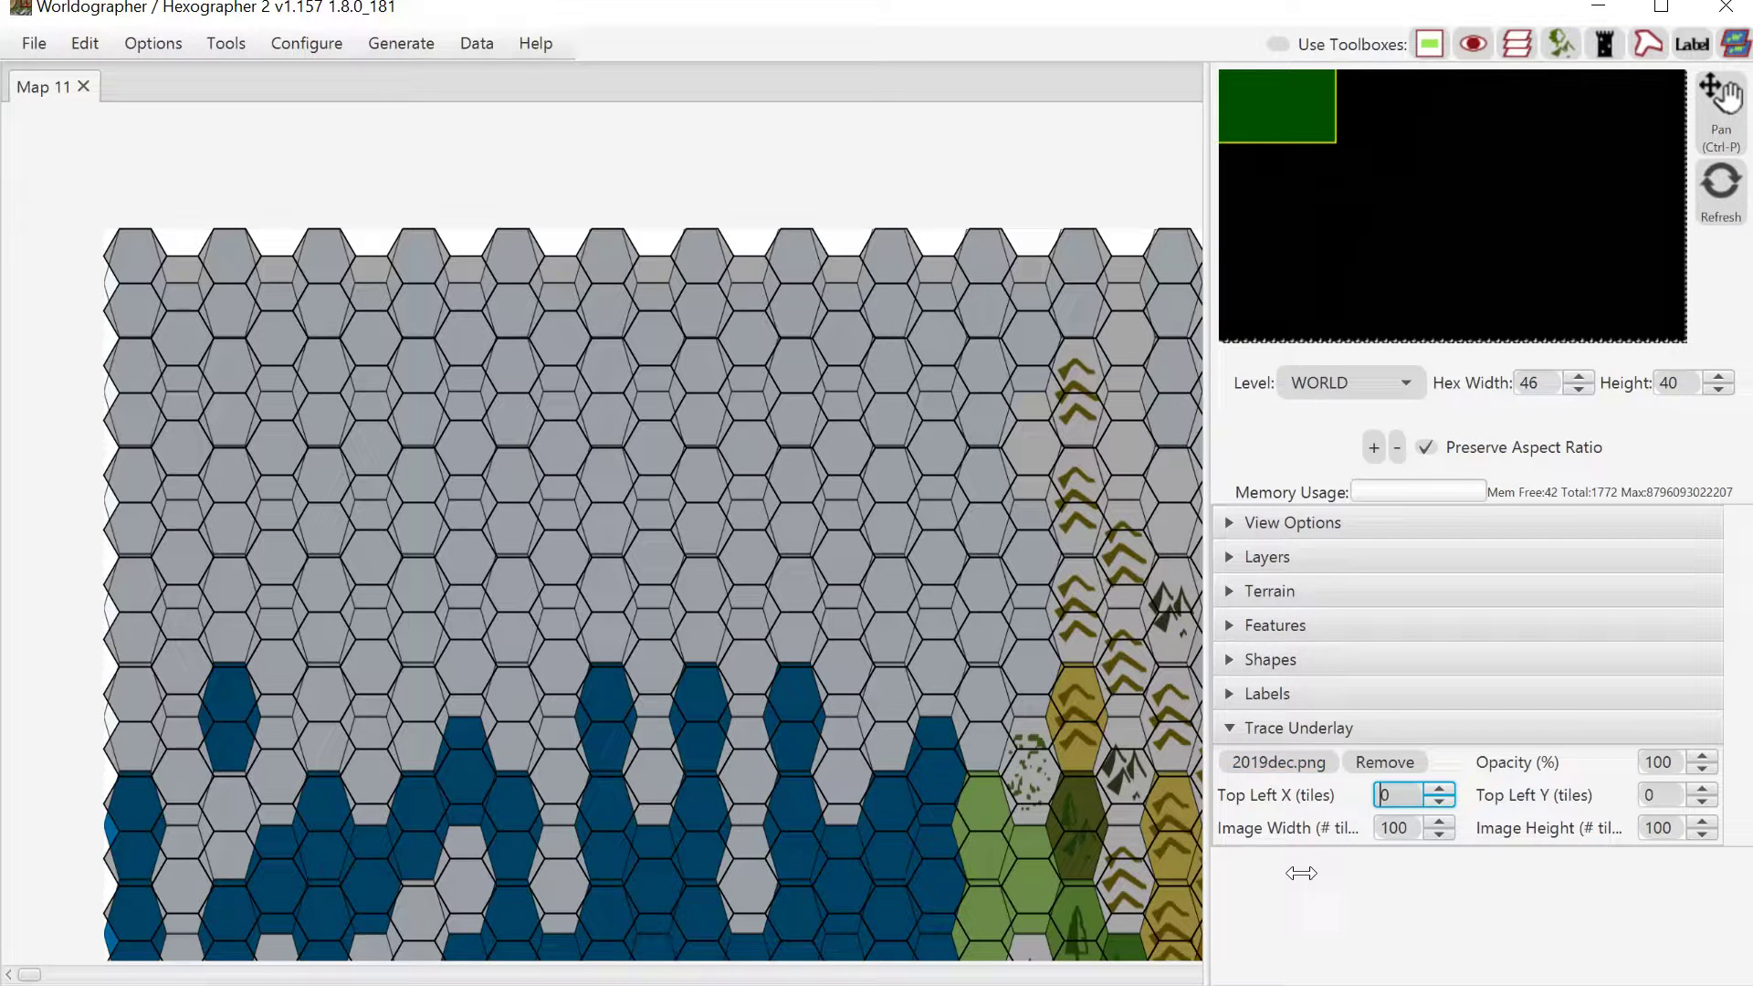
{"action": "left_click_drag", "start_coordinate": [1301, 872], "coordinate": [1219, 840]}
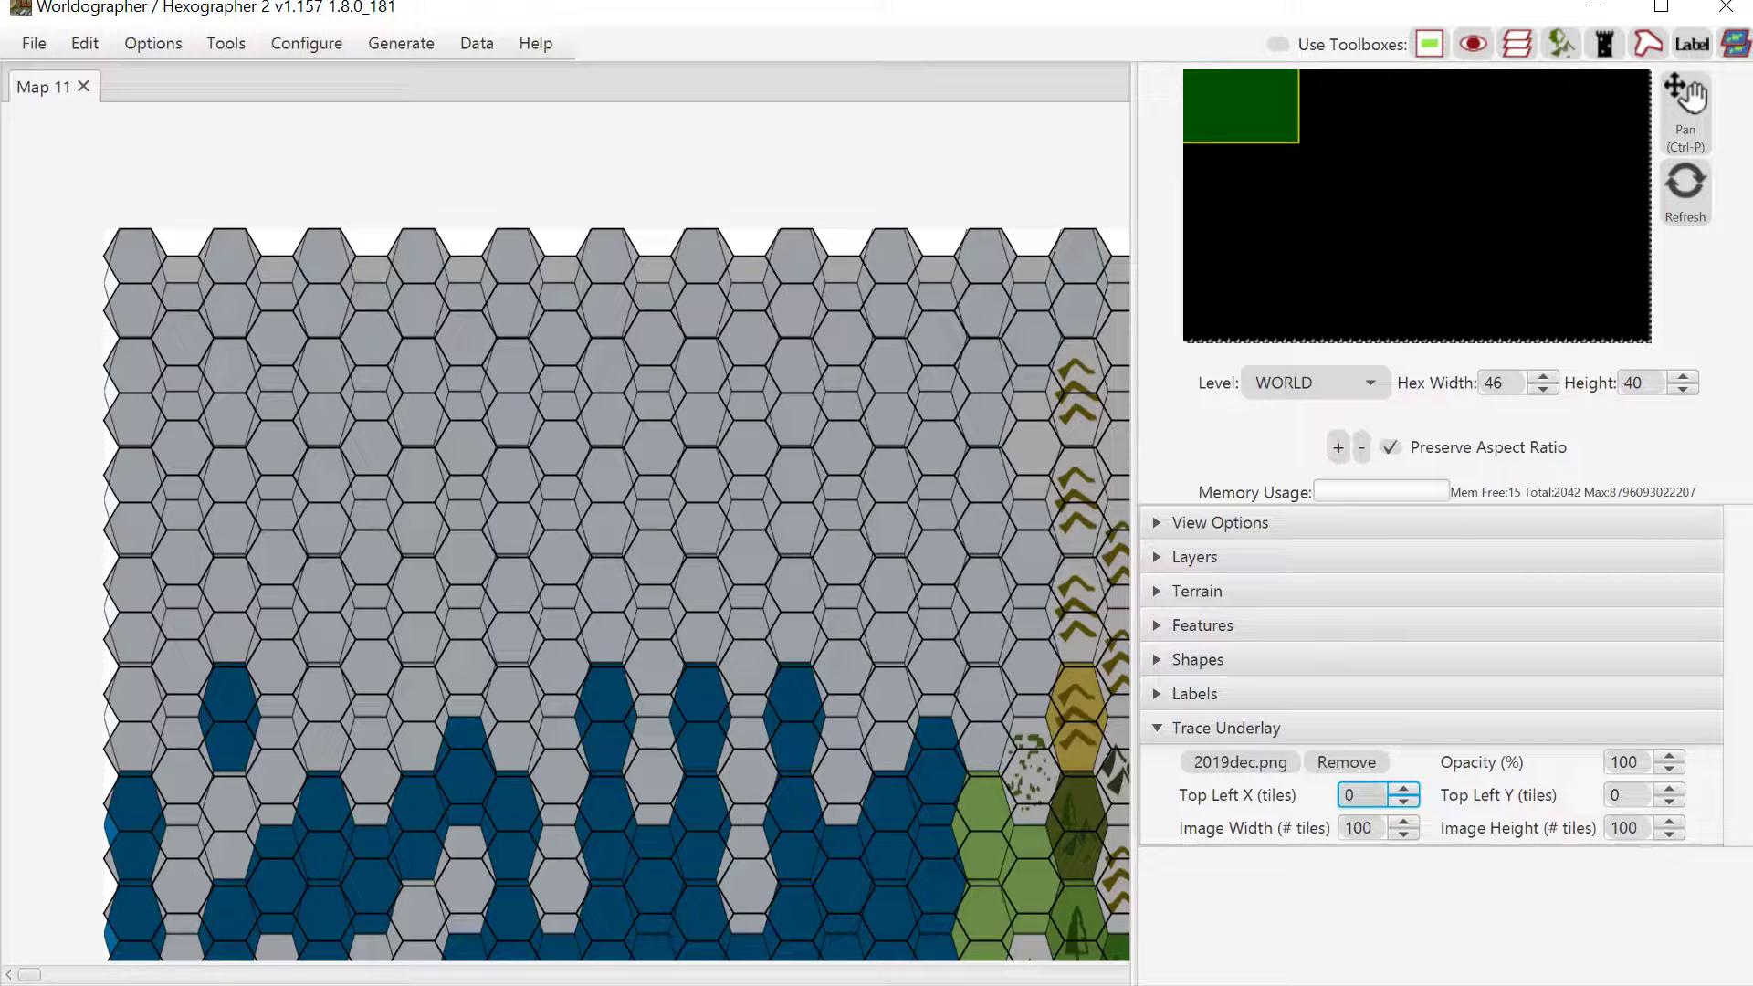
{"action": "left_click_drag", "start_coordinate": [1643, 828], "coordinate": [1602, 837]}
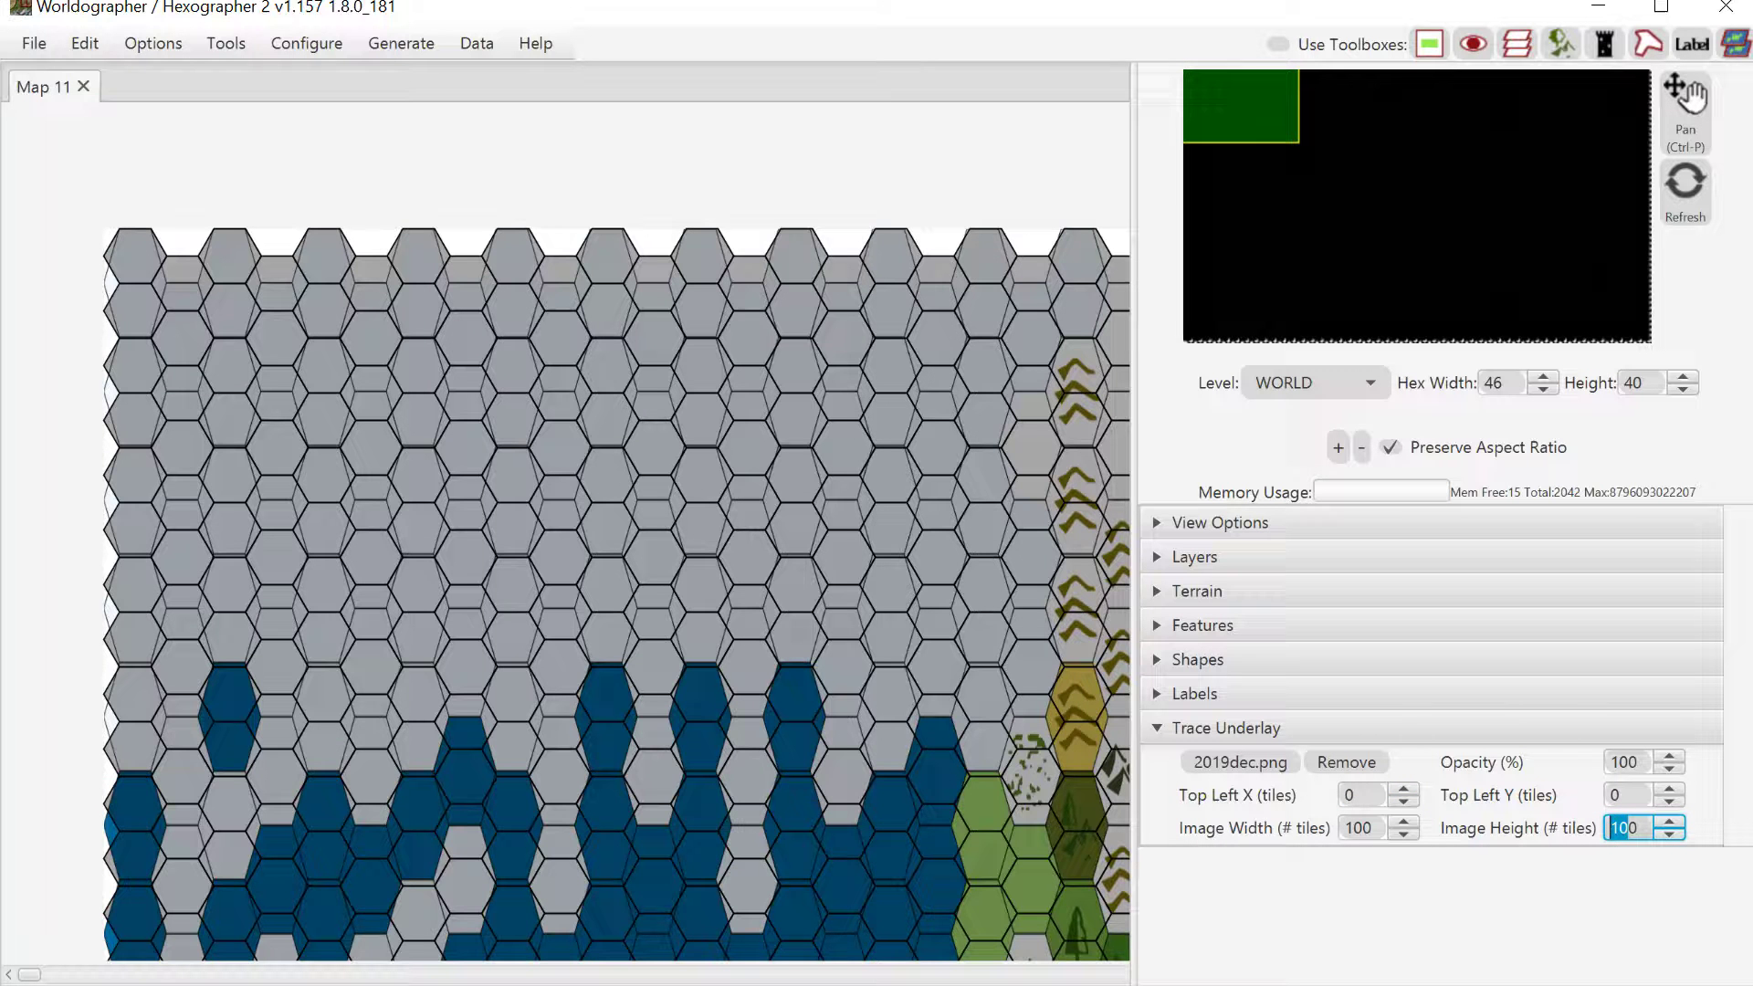
{"action": "type", "text": "50"}
{"action": "key", "text": "Return"}
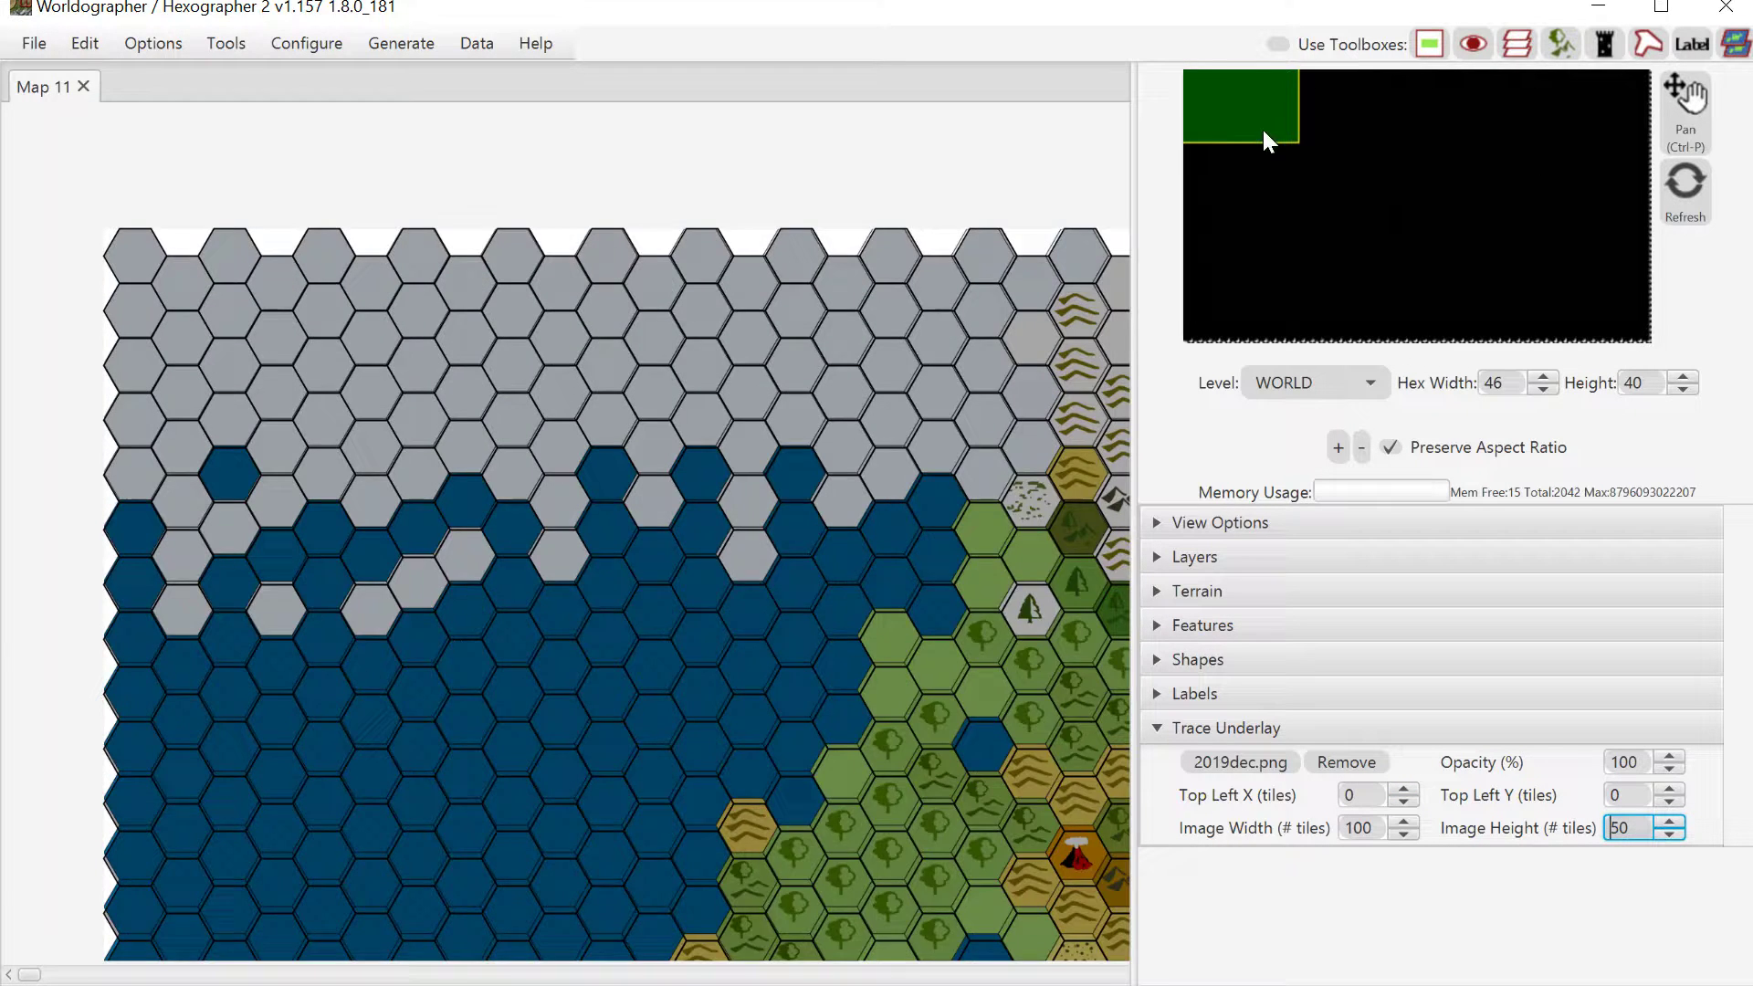
{"action": "mouse_move", "coordinate": [1263, 130]}
{"action": "left_mouse_down"}
{"action": "mouse_move", "coordinate": [1345, 204]}
{"action": "mouse_move", "coordinate": [1390, 316]}
{"action": "mouse_move", "coordinate": [1620, 333]}
{"action": "mouse_move", "coordinate": [1610, 318]}
{"action": "left_mouse_up"}
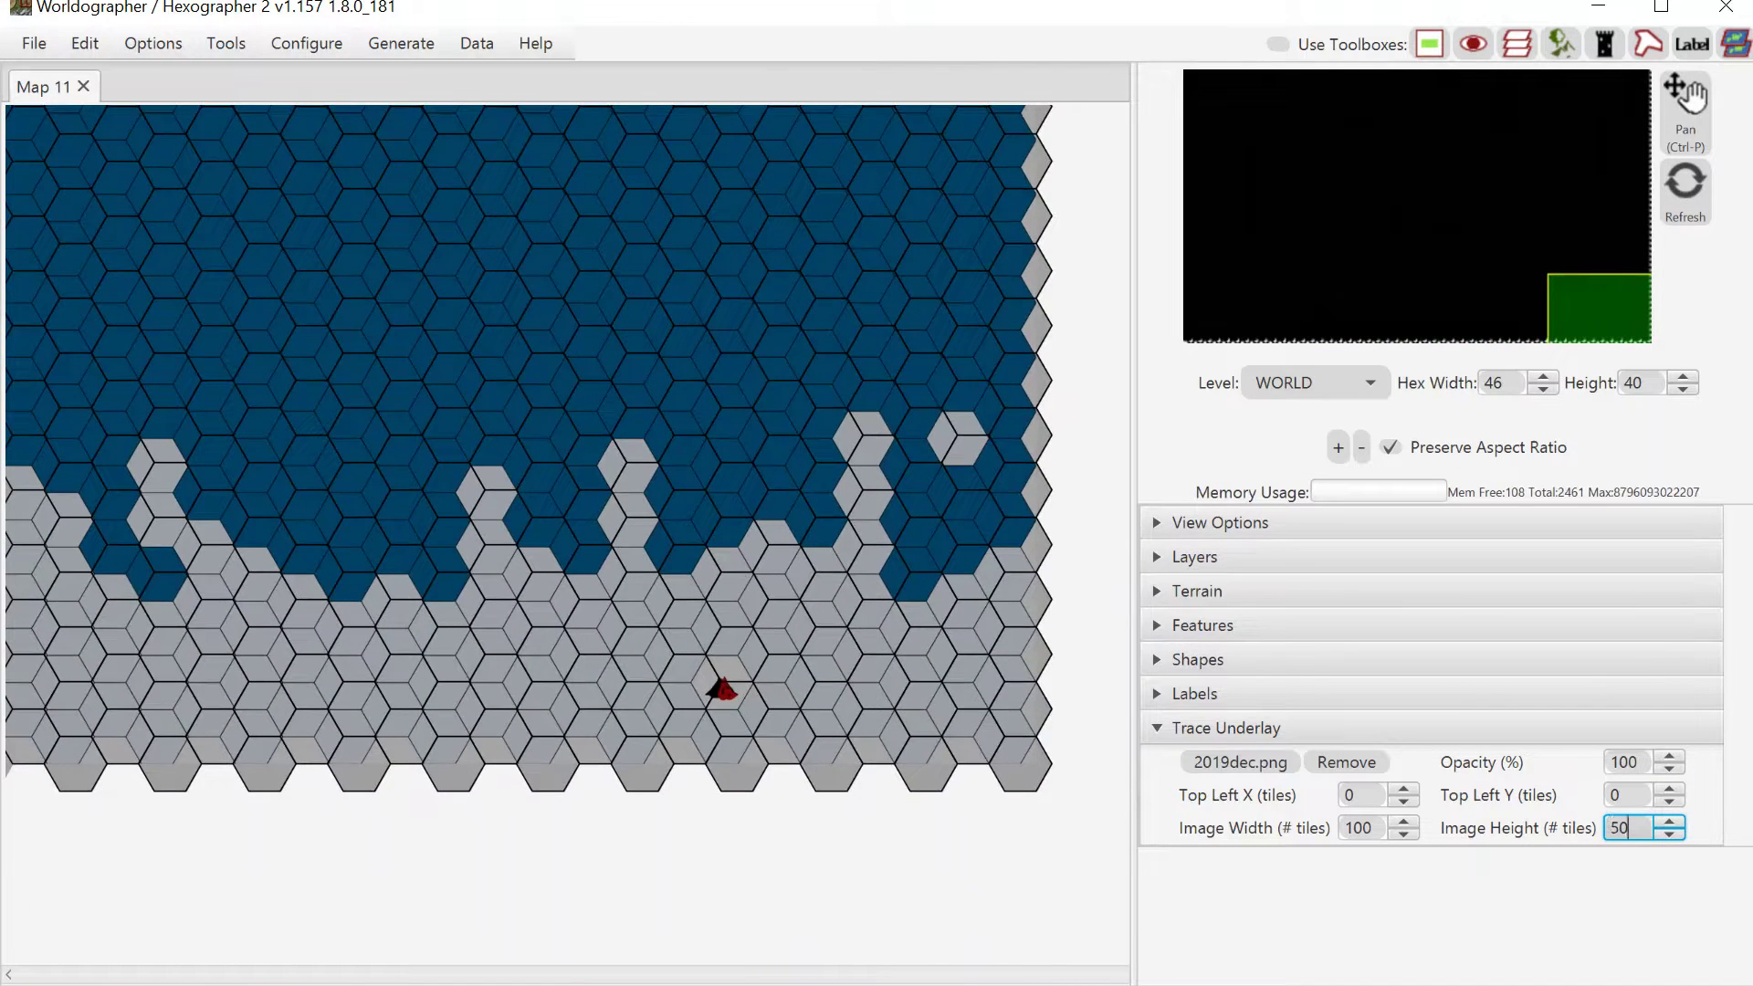
{"action": "type", "text": ".5"}
{"action": "key", "text": "Return"}
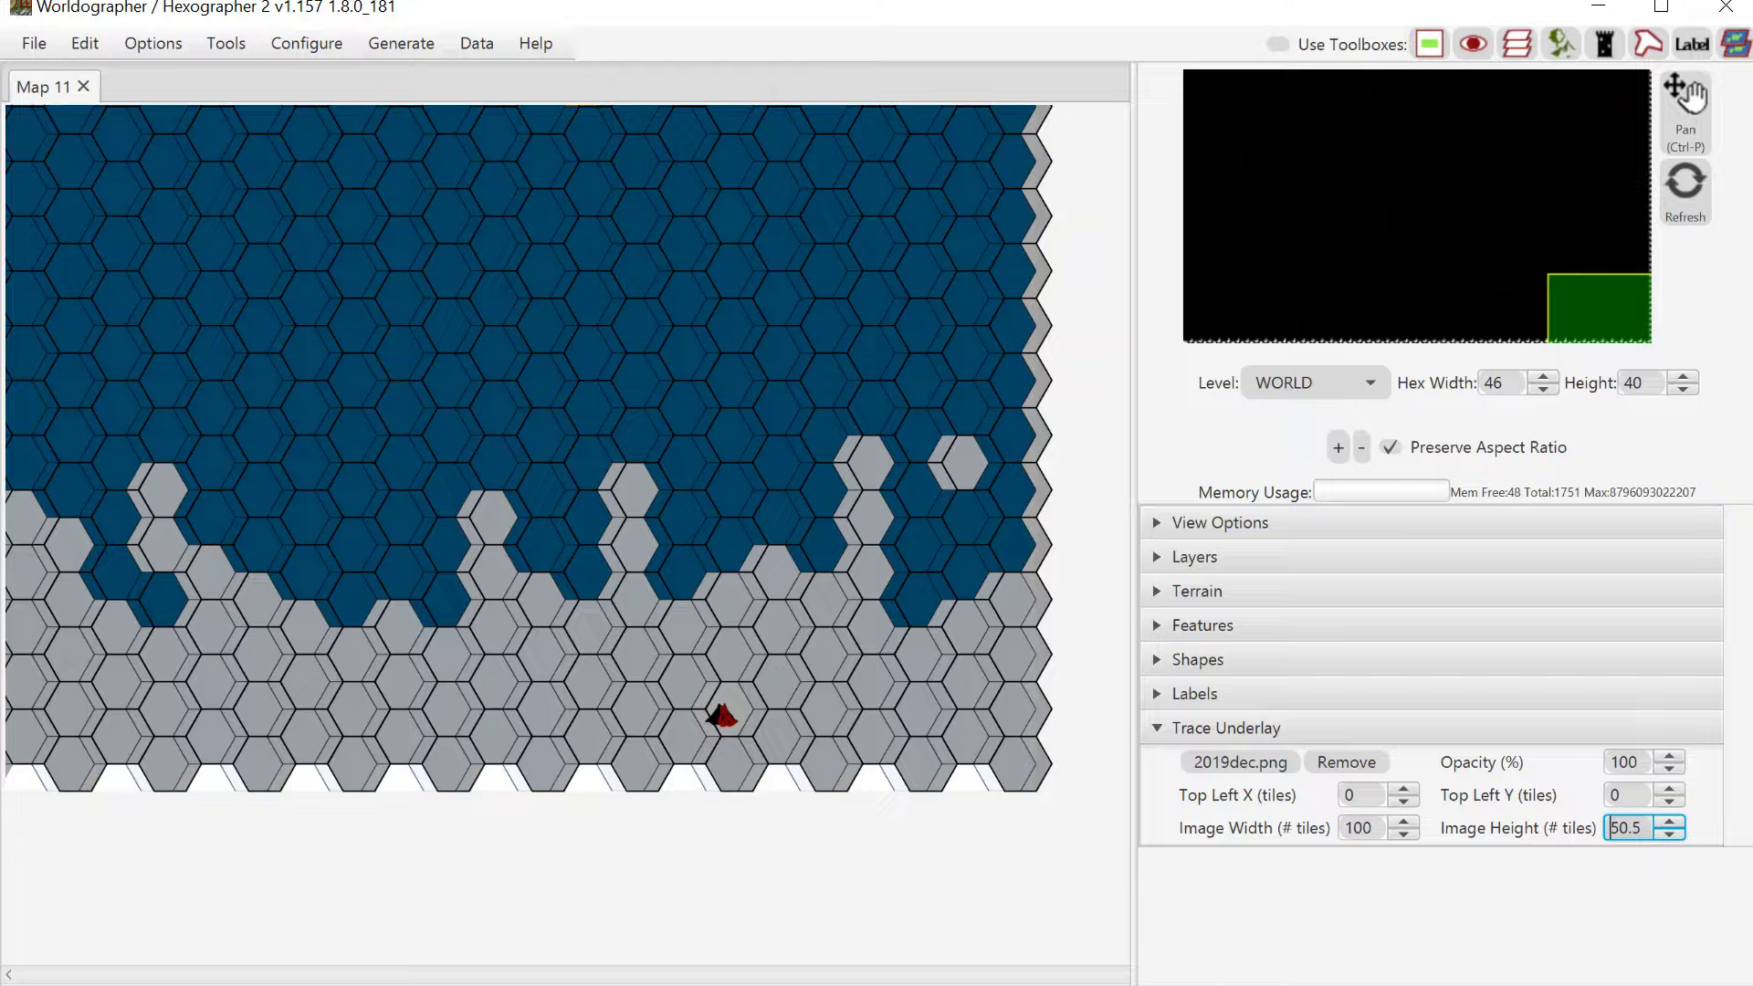
Step: Set the underlay Image Width to 100.3 tiles
{"action": "key", "text": "shift+Tab"}
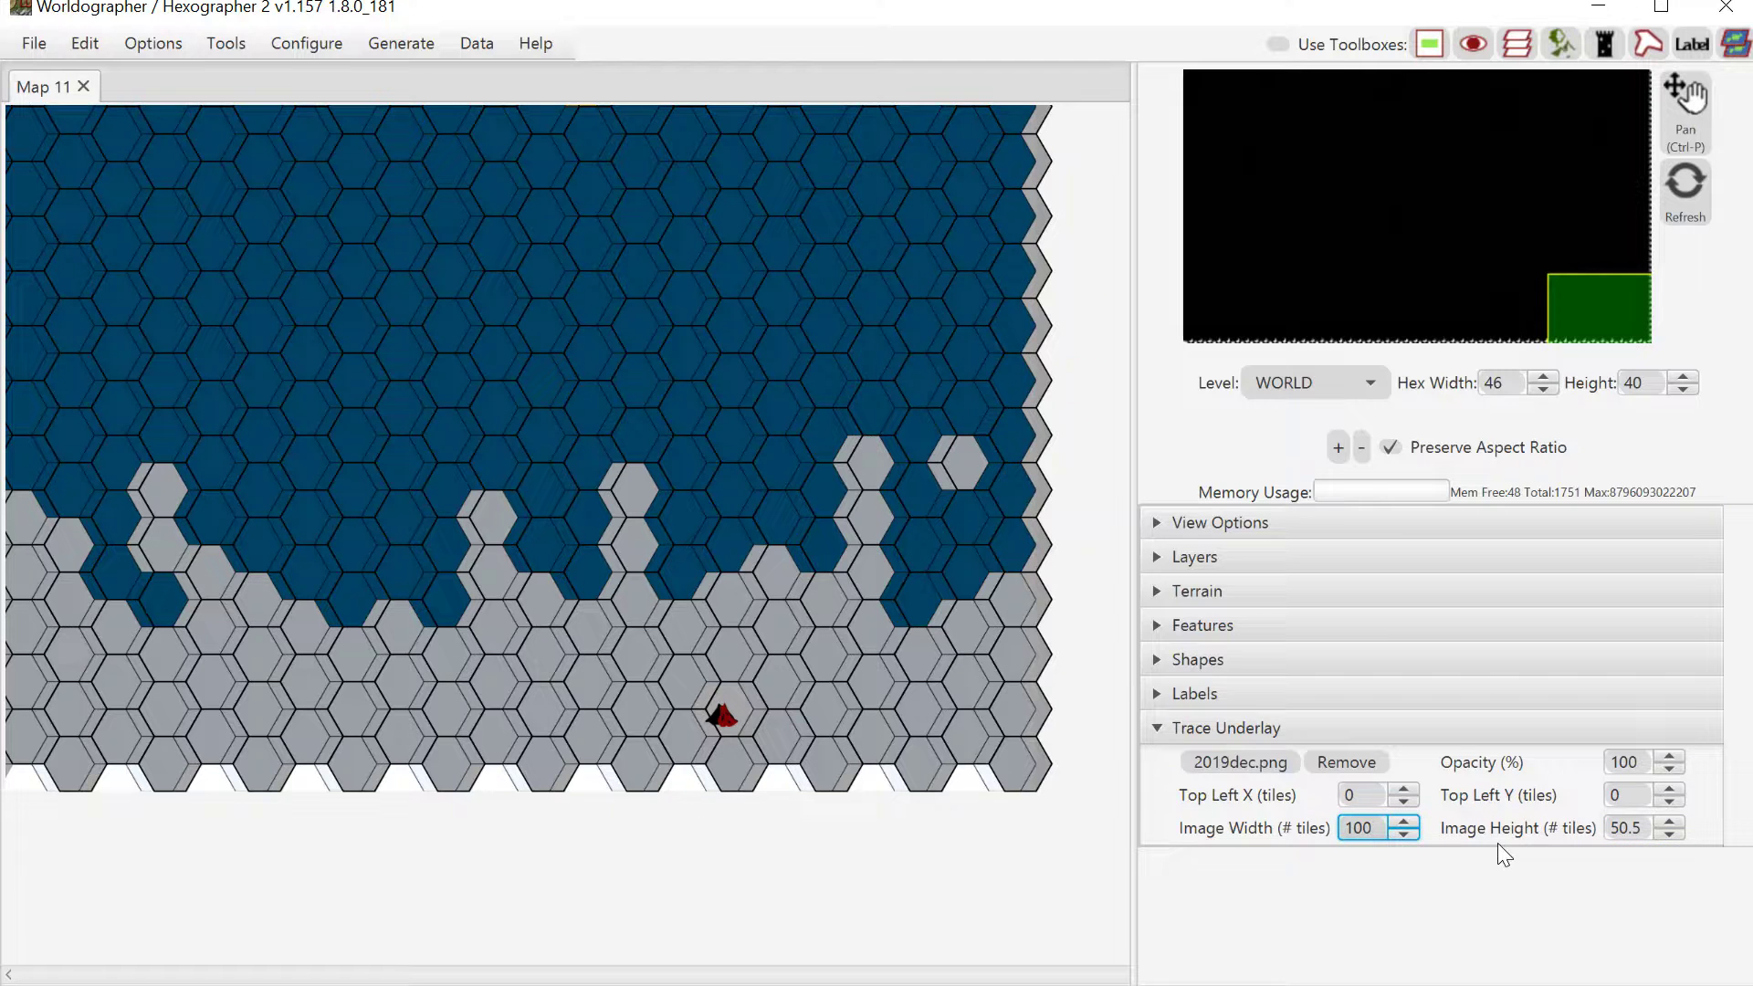
{"action": "type", "text": "/"}
{"action": "key", "text": "BackSpace"}
{"action": "key", "text": "ctrl+a"}
{"action": "type", "text": "0.33"}
{"action": "key", "text": "Return"}
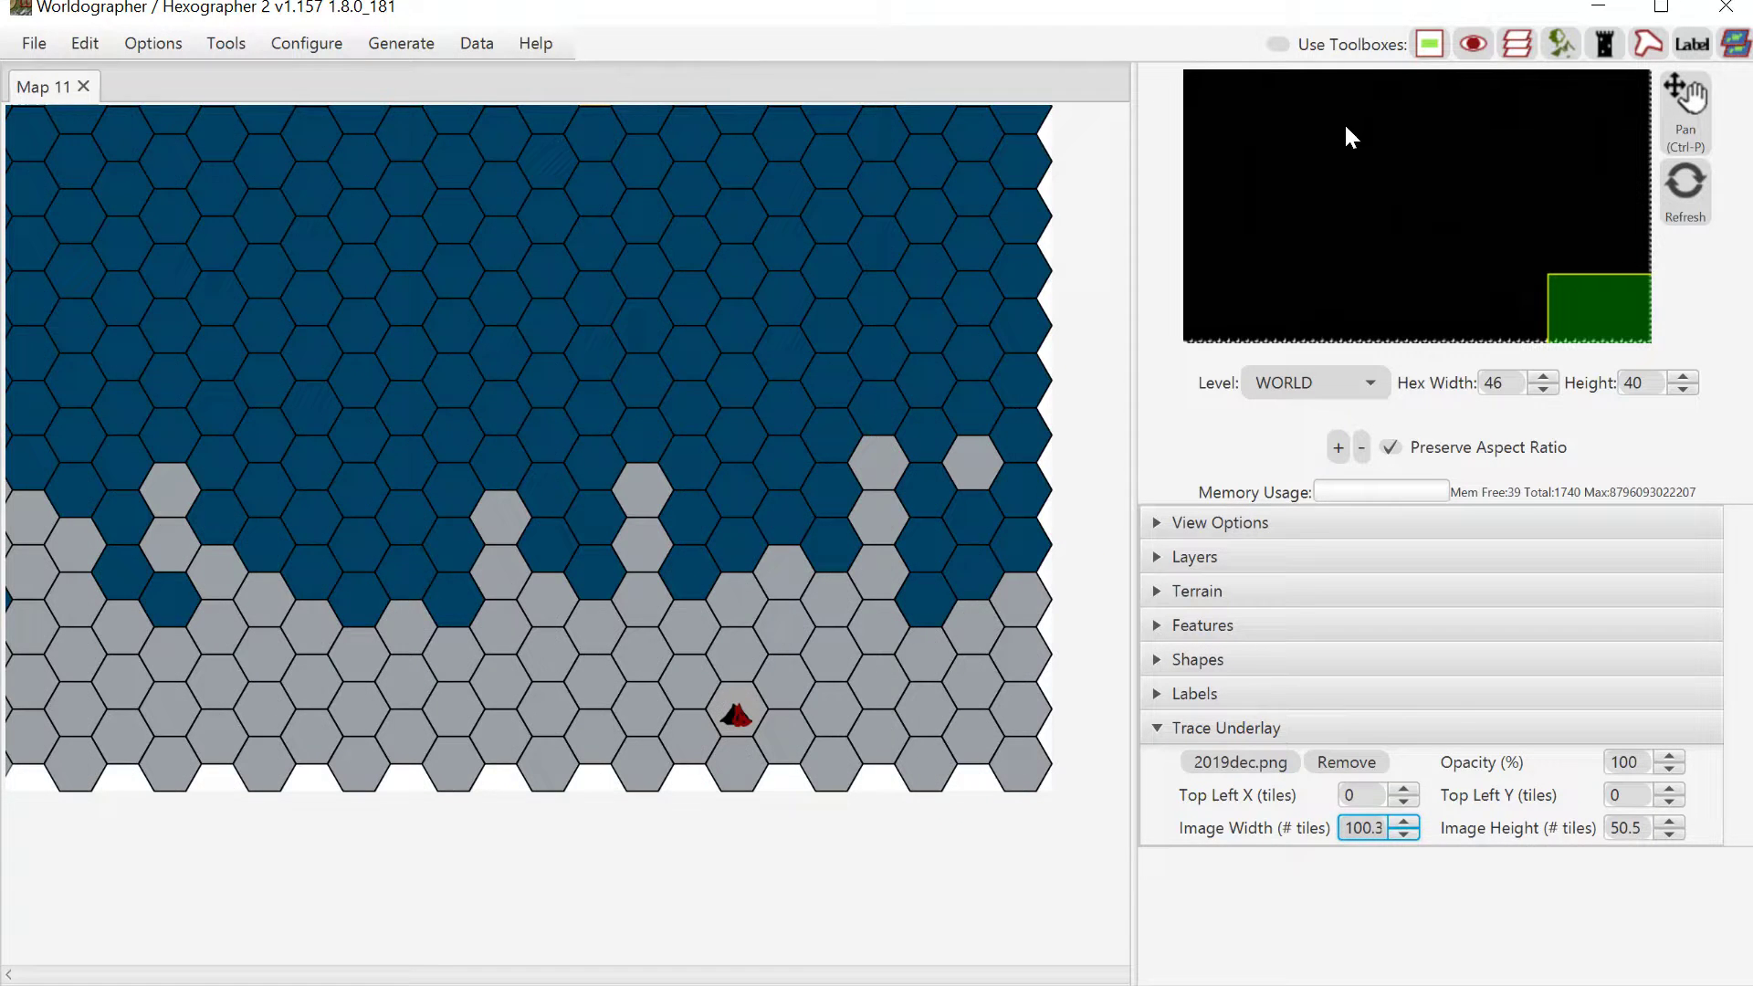
Step: Pan the navigator viewport to the map's centre to show the traced keeps and monasteries
{"action": "left_click_drag", "start_coordinate": [1585, 292], "coordinate": [1362, 187]}
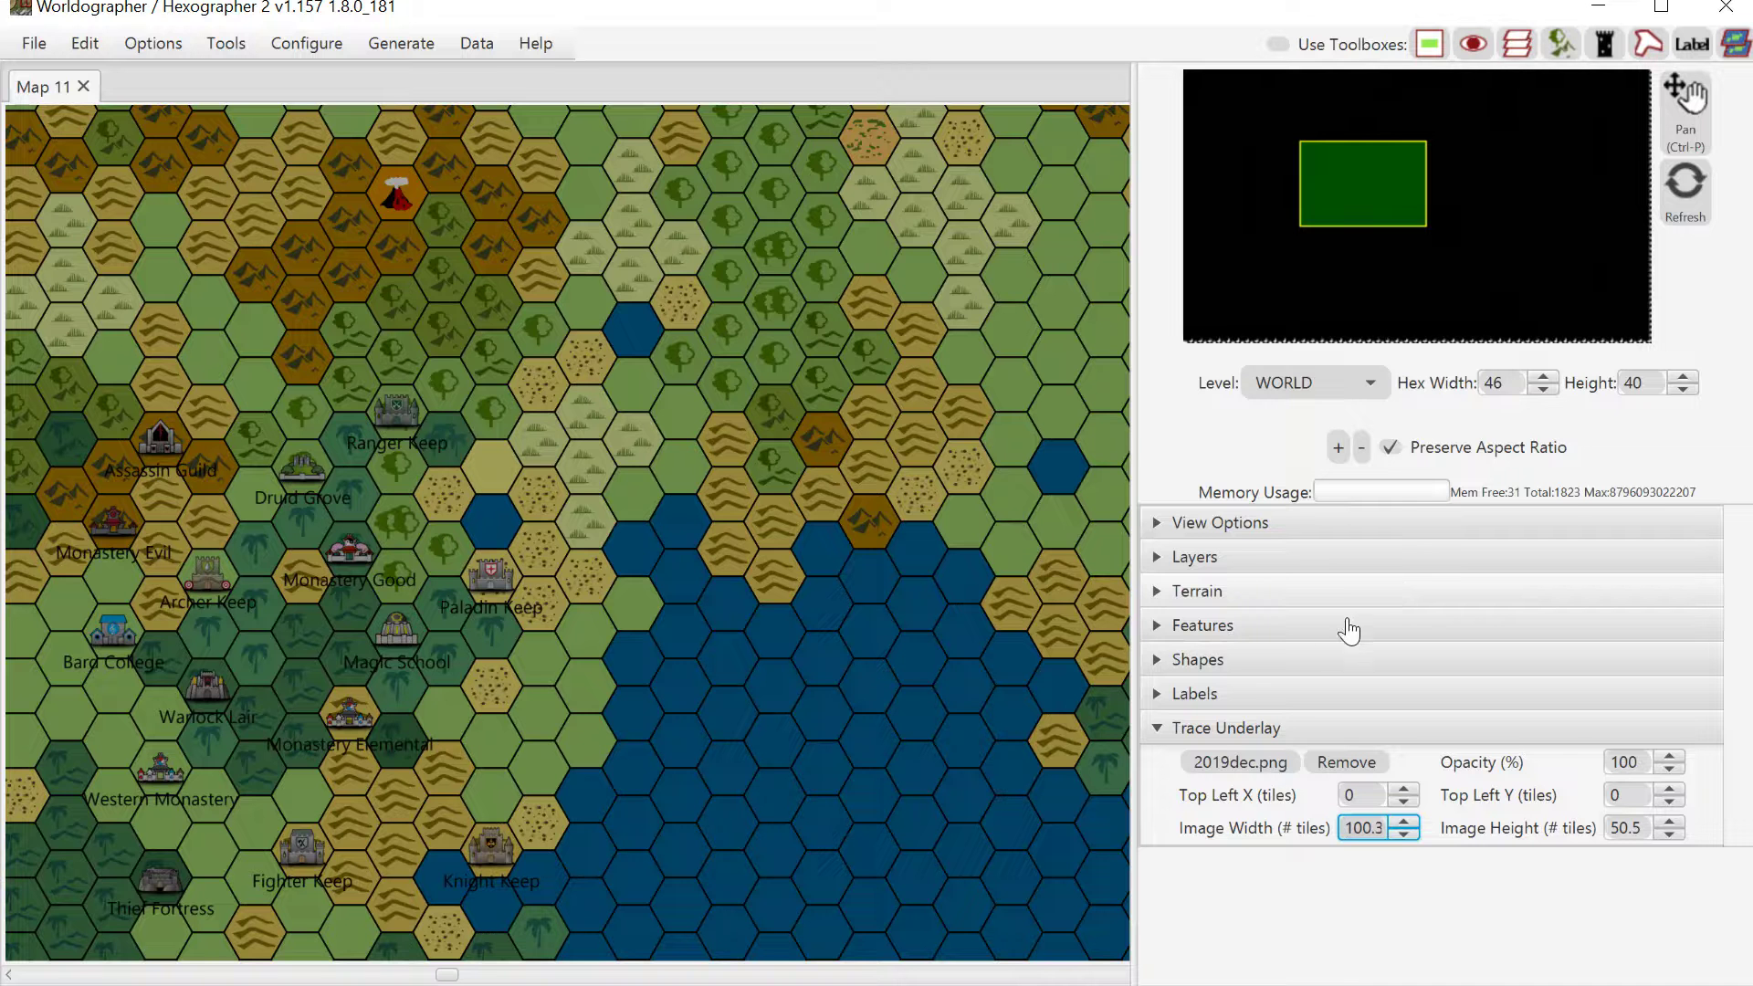
Step: Review the Expand/Shrink Columns/Rows margins, cancel with all four at 0, and show the File menu
{"action": "left_click", "coordinate": [224, 38]}
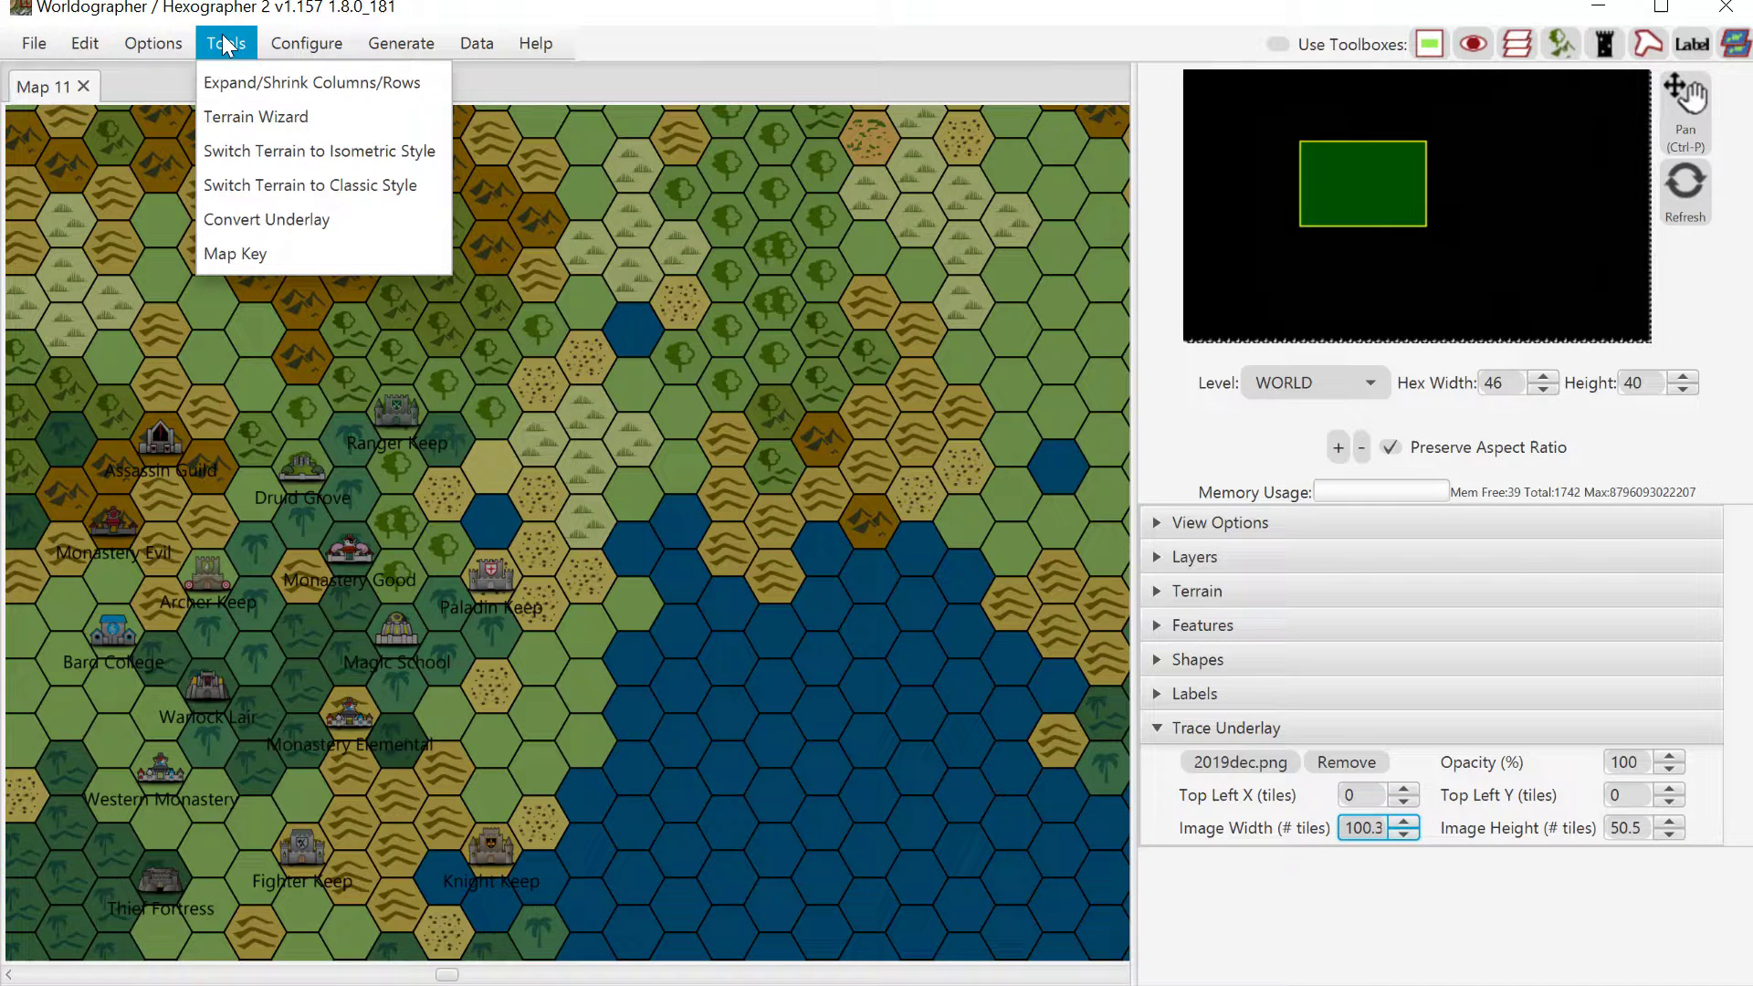
{"action": "left_click", "coordinate": [236, 74]}
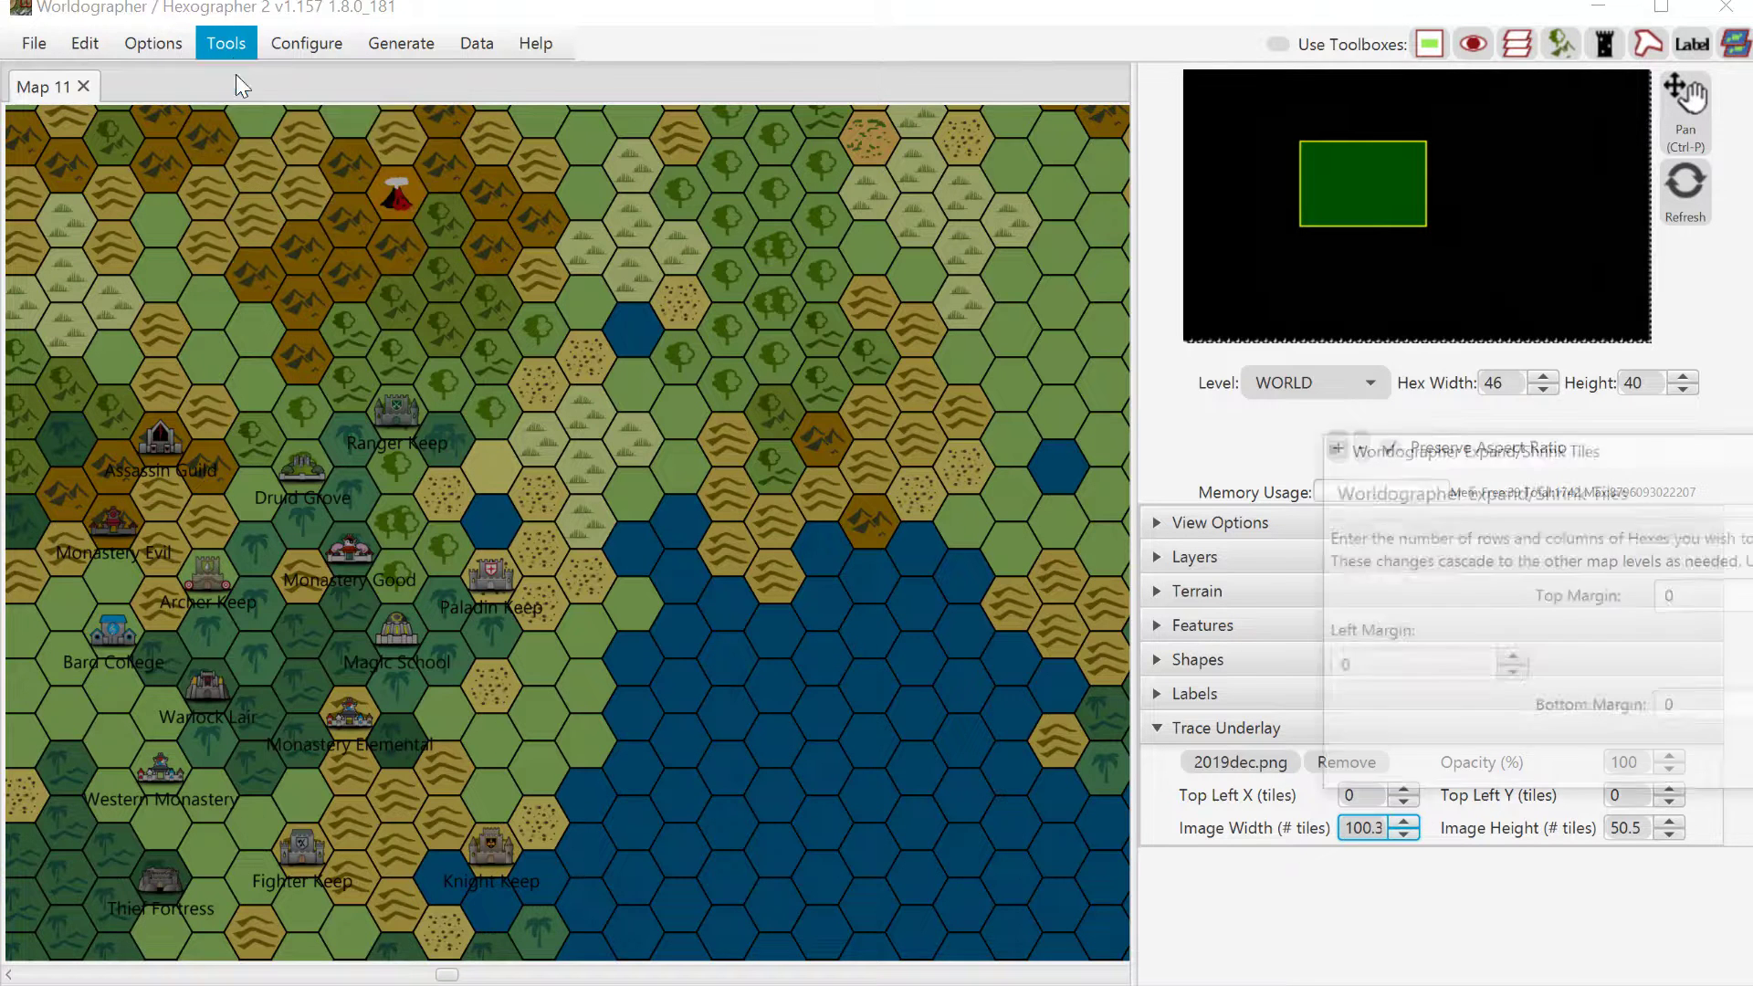
{"action": "left_click_drag", "start_coordinate": [1384, 449], "coordinate": [503, 215]}
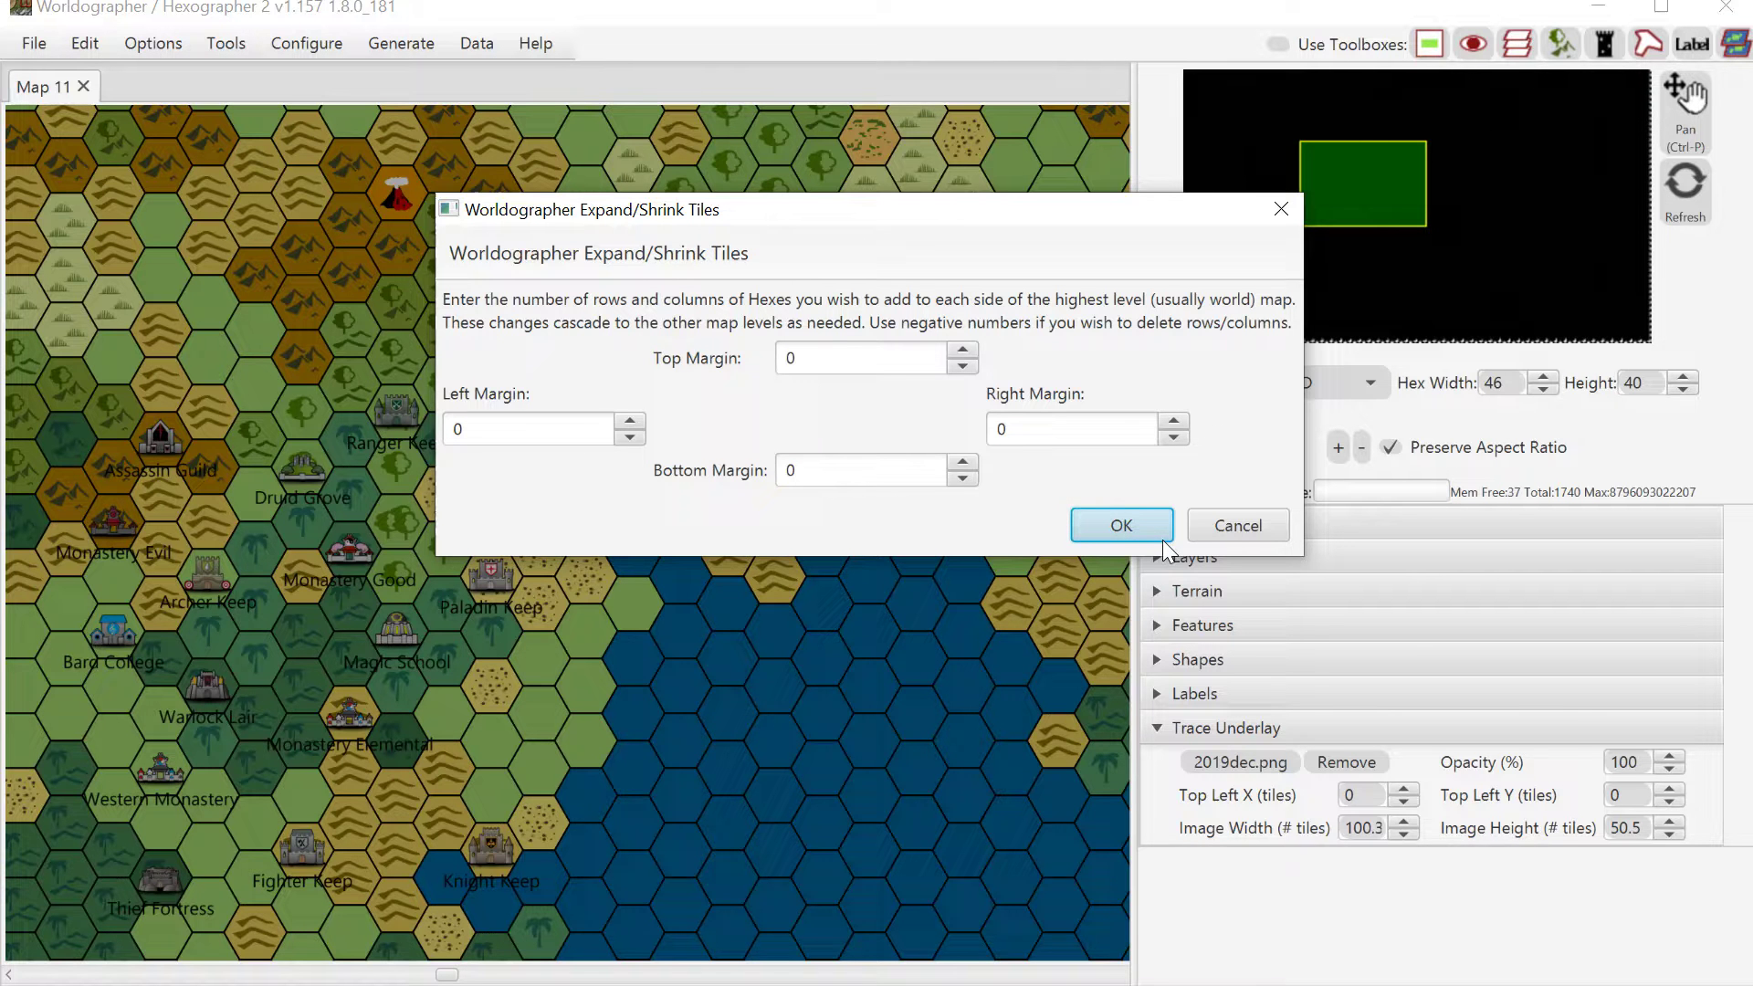
{"action": "left_click", "coordinate": [1234, 527]}
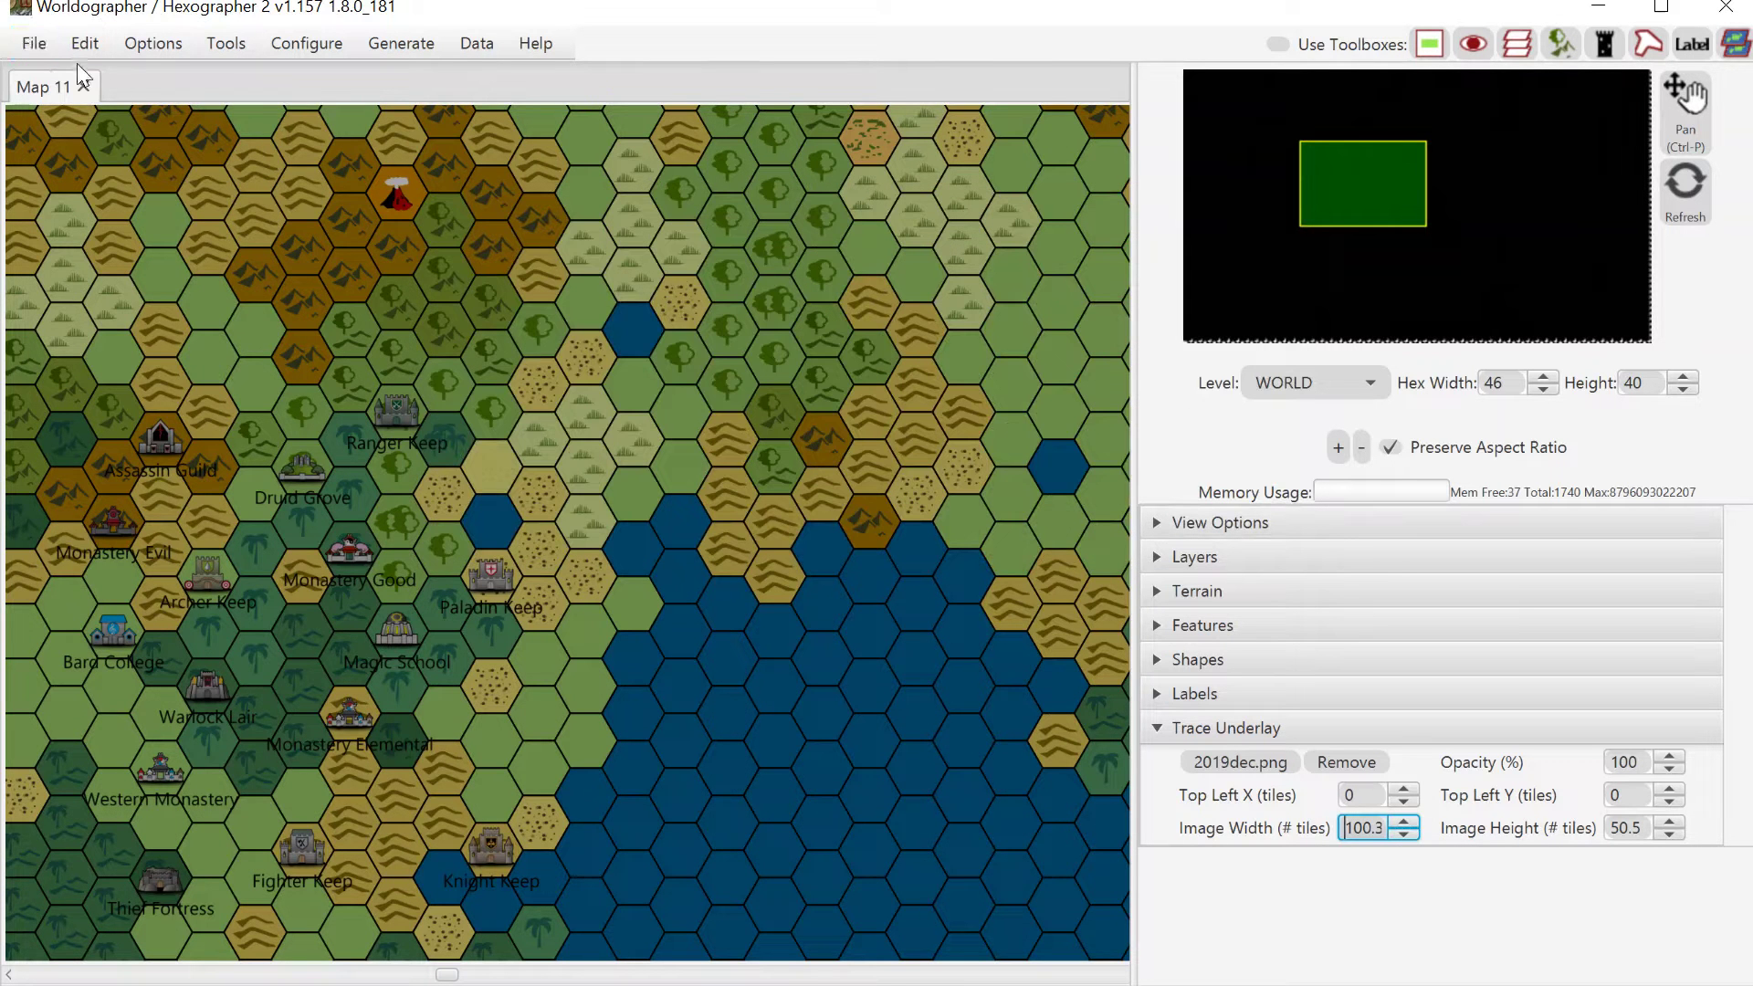
{"action": "left_click", "coordinate": [36, 52]}
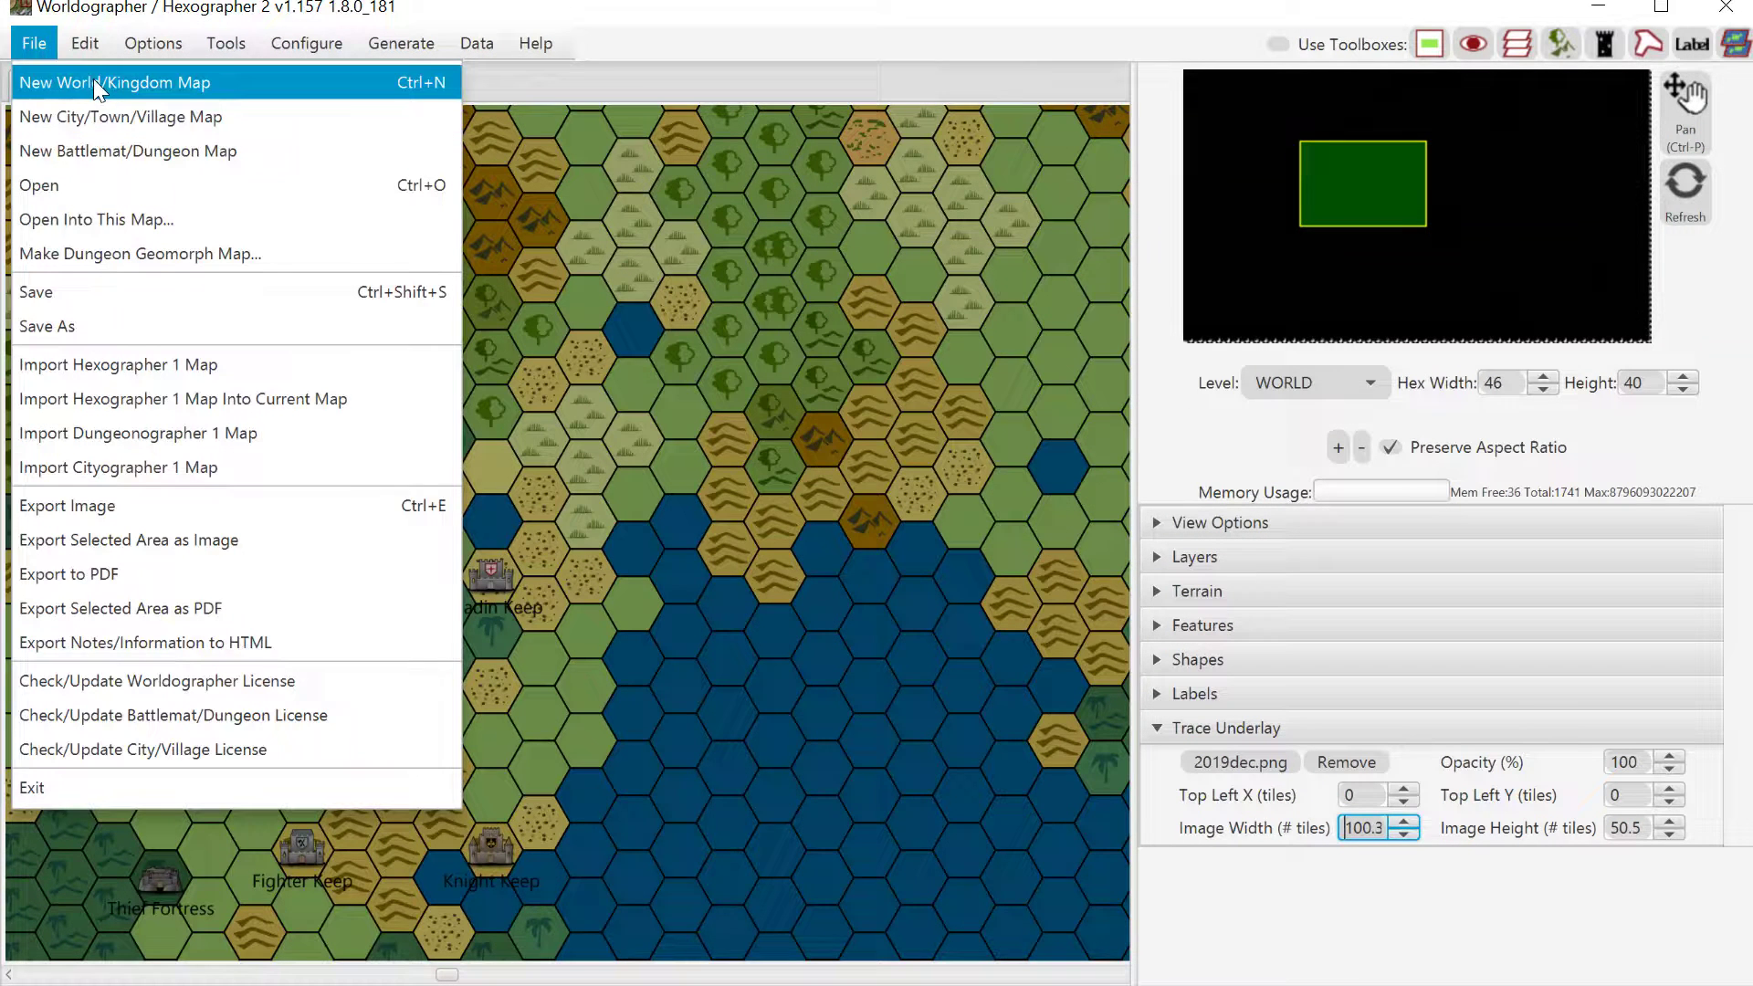
Step: Close the File menu unused and pan slightly to reveal more western traced terrain
{"action": "left_click", "coordinate": [649, 37]}
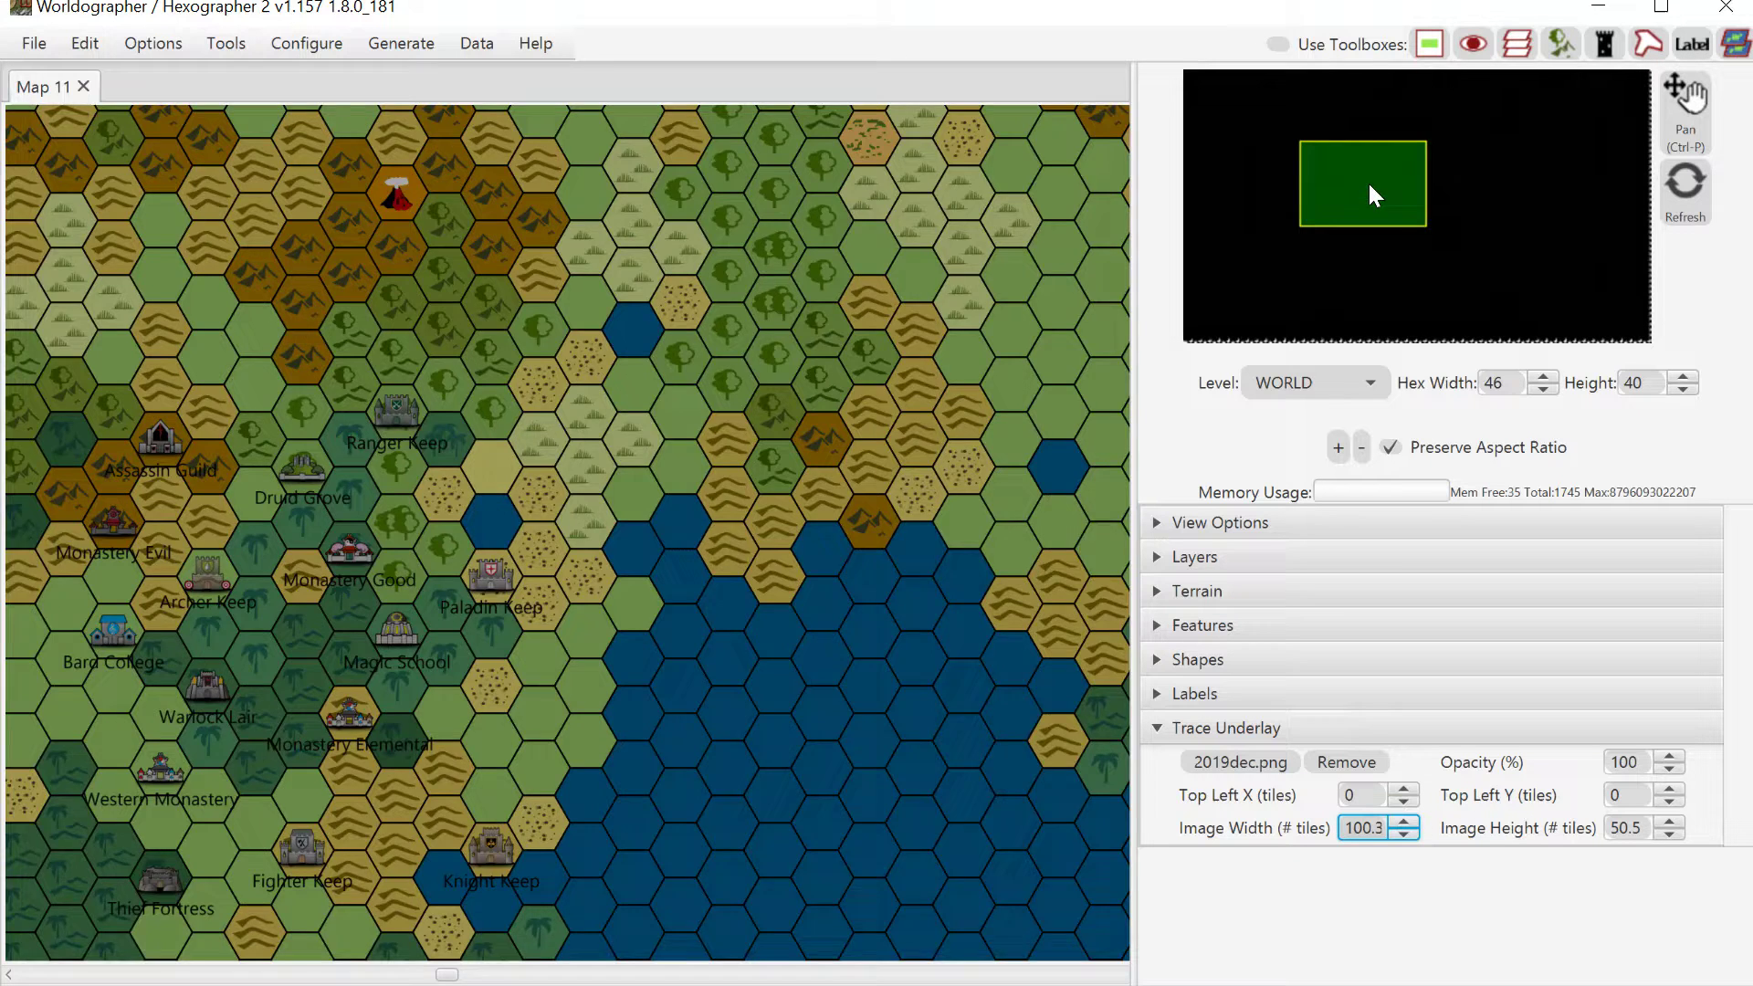
{"action": "mouse_move", "coordinate": [1369, 187]}
{"action": "left_mouse_down"}
{"action": "mouse_move", "coordinate": [1577, 248]}
{"action": "mouse_move", "coordinate": [1611, 240]}
{"action": "mouse_move", "coordinate": [1553, 191]}
{"action": "mouse_move", "coordinate": [1352, 187]}
{"action": "left_mouse_up"}
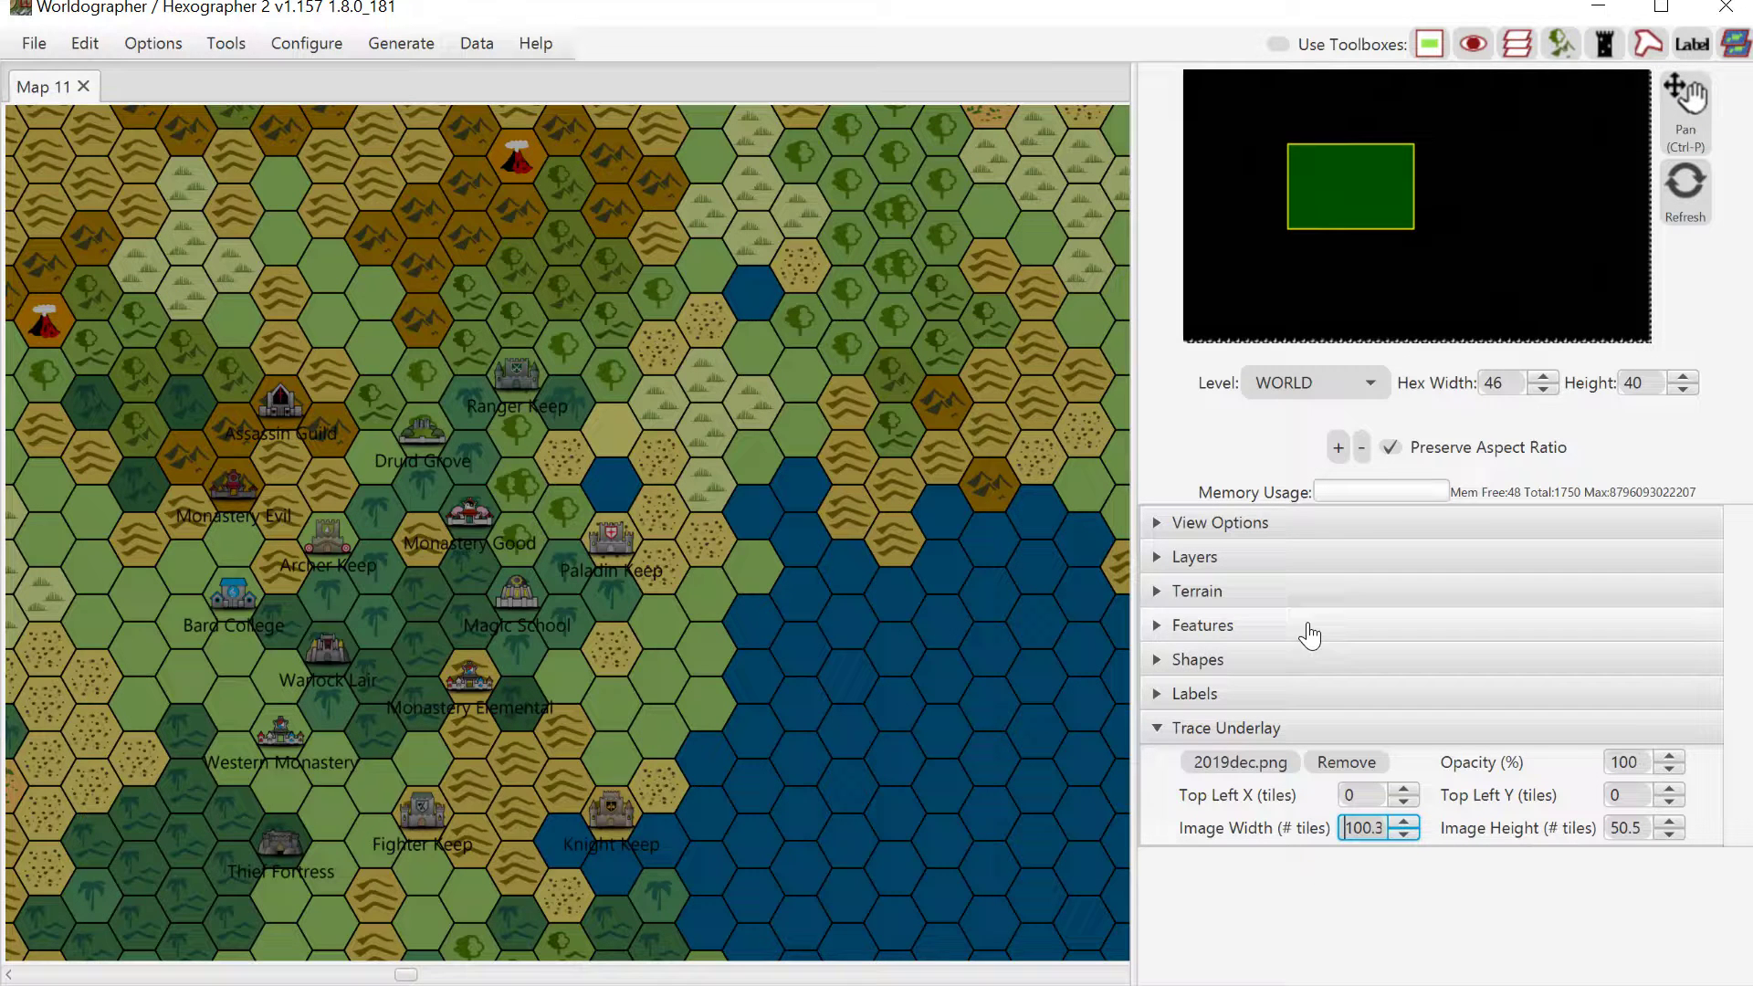
Step: Switch the Terrain palette to the Classic set and select the Farmland tile
{"action": "left_click", "coordinate": [1296, 596]}
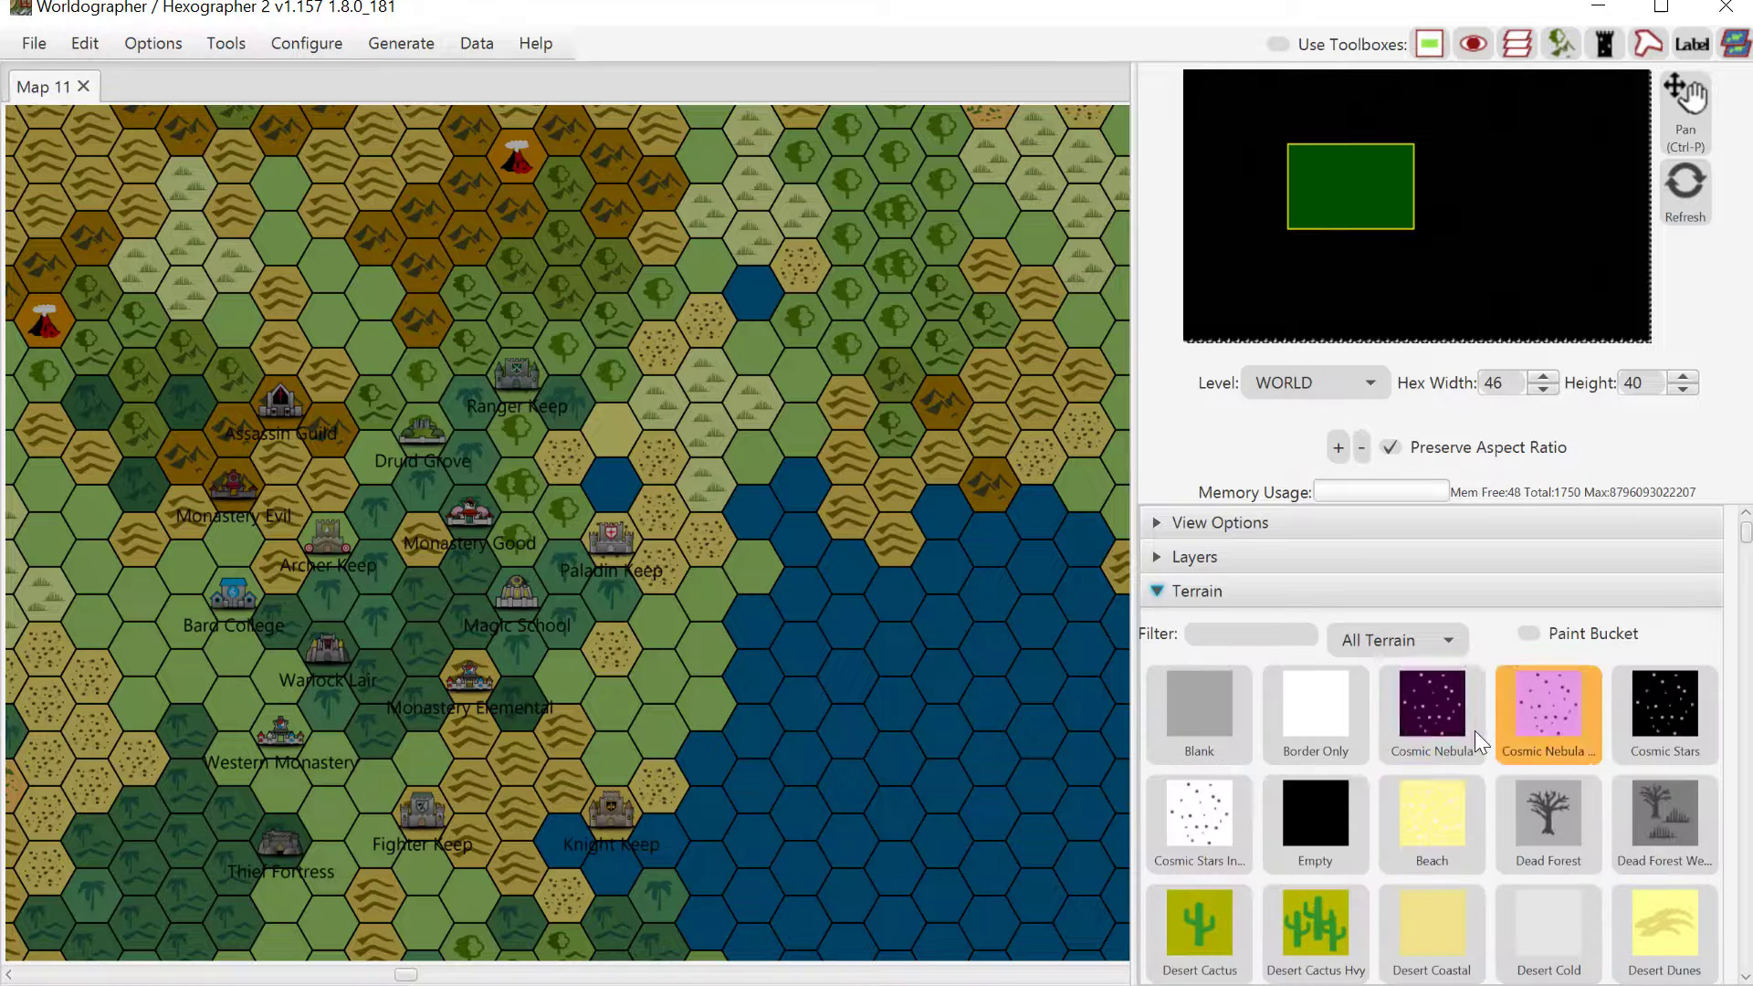
{"action": "left_click", "coordinate": [1437, 634]}
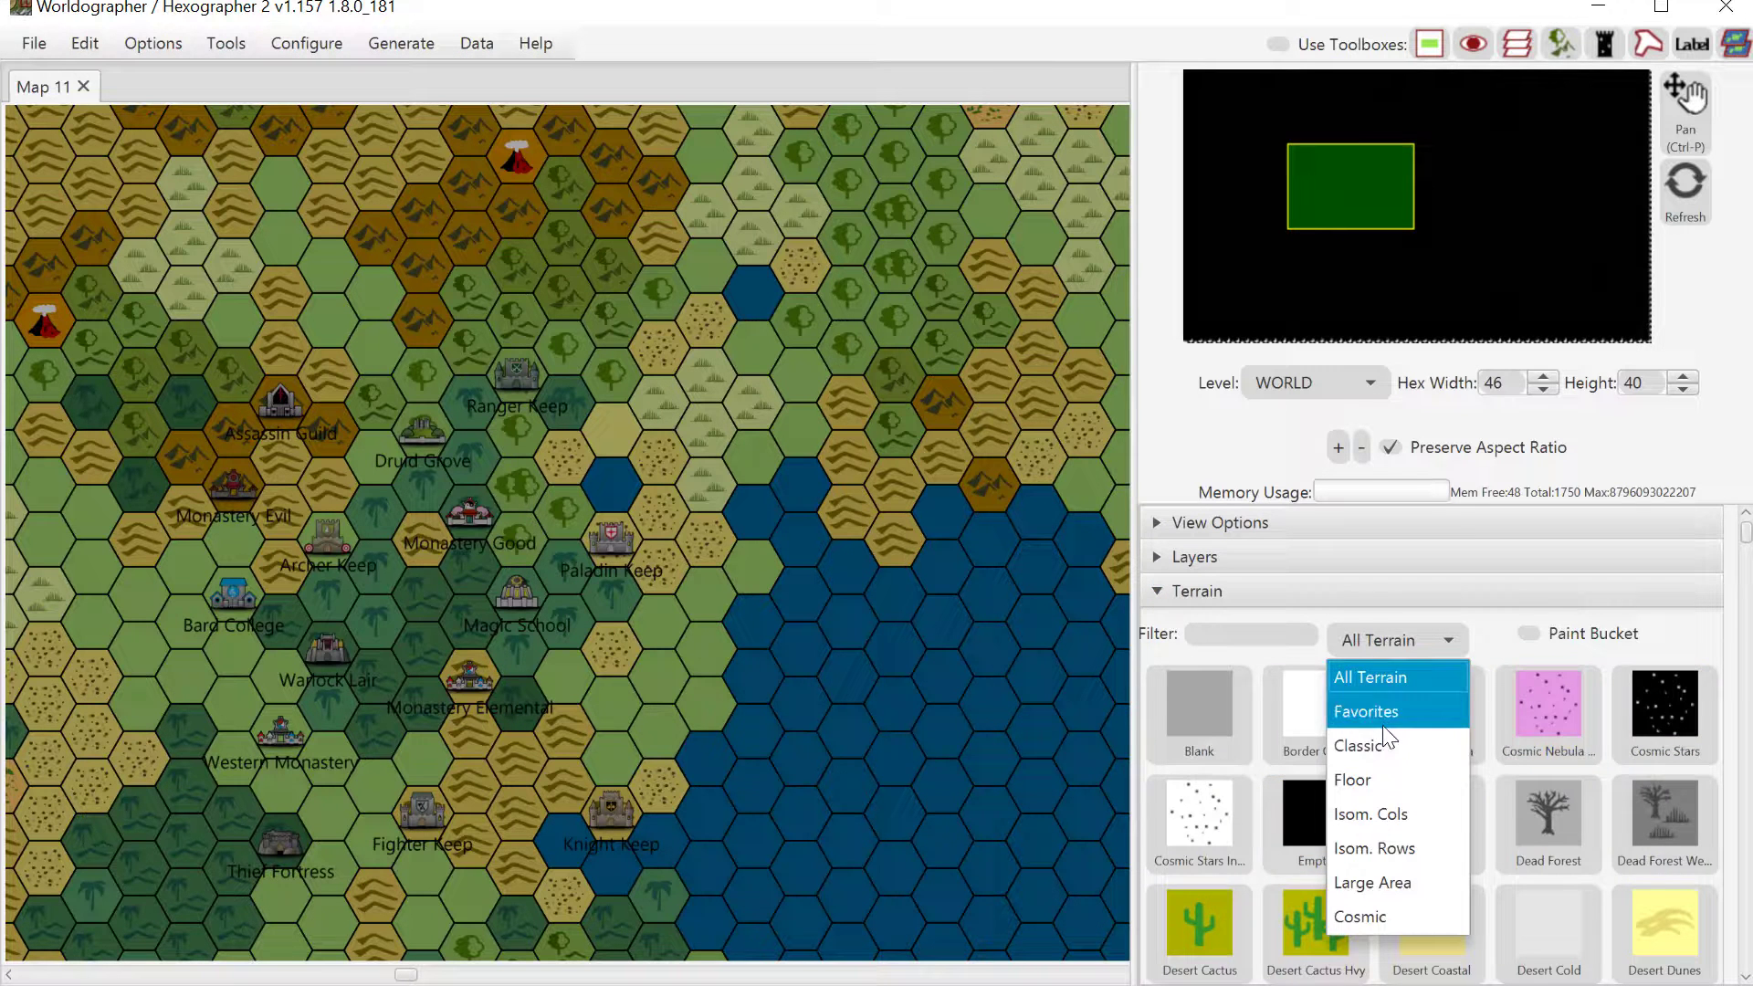
{"action": "left_click", "coordinate": [1370, 745]}
{"action": "scroll", "coordinate": [1745, 573], "scroll_direction": "down", "scroll_amount": 1}
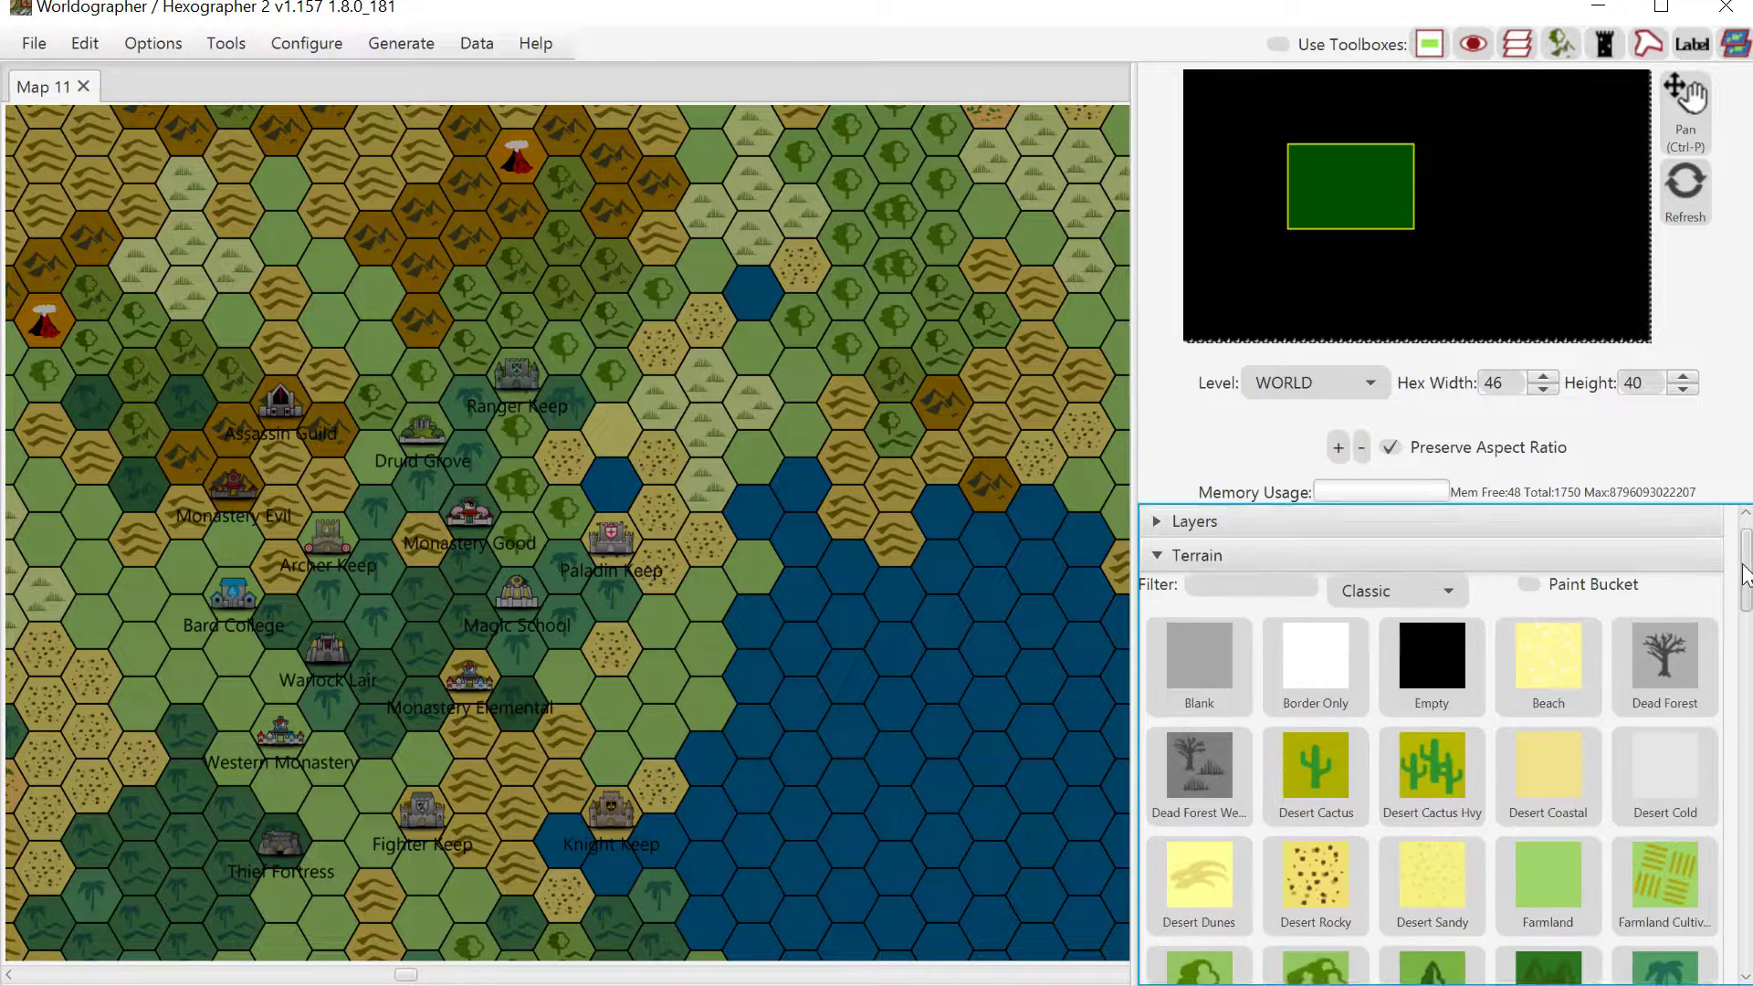
{"action": "scroll", "coordinate": [1745, 573], "scroll_direction": "down", "scroll_amount": 2}
{"action": "left_click", "coordinate": [1577, 678]}
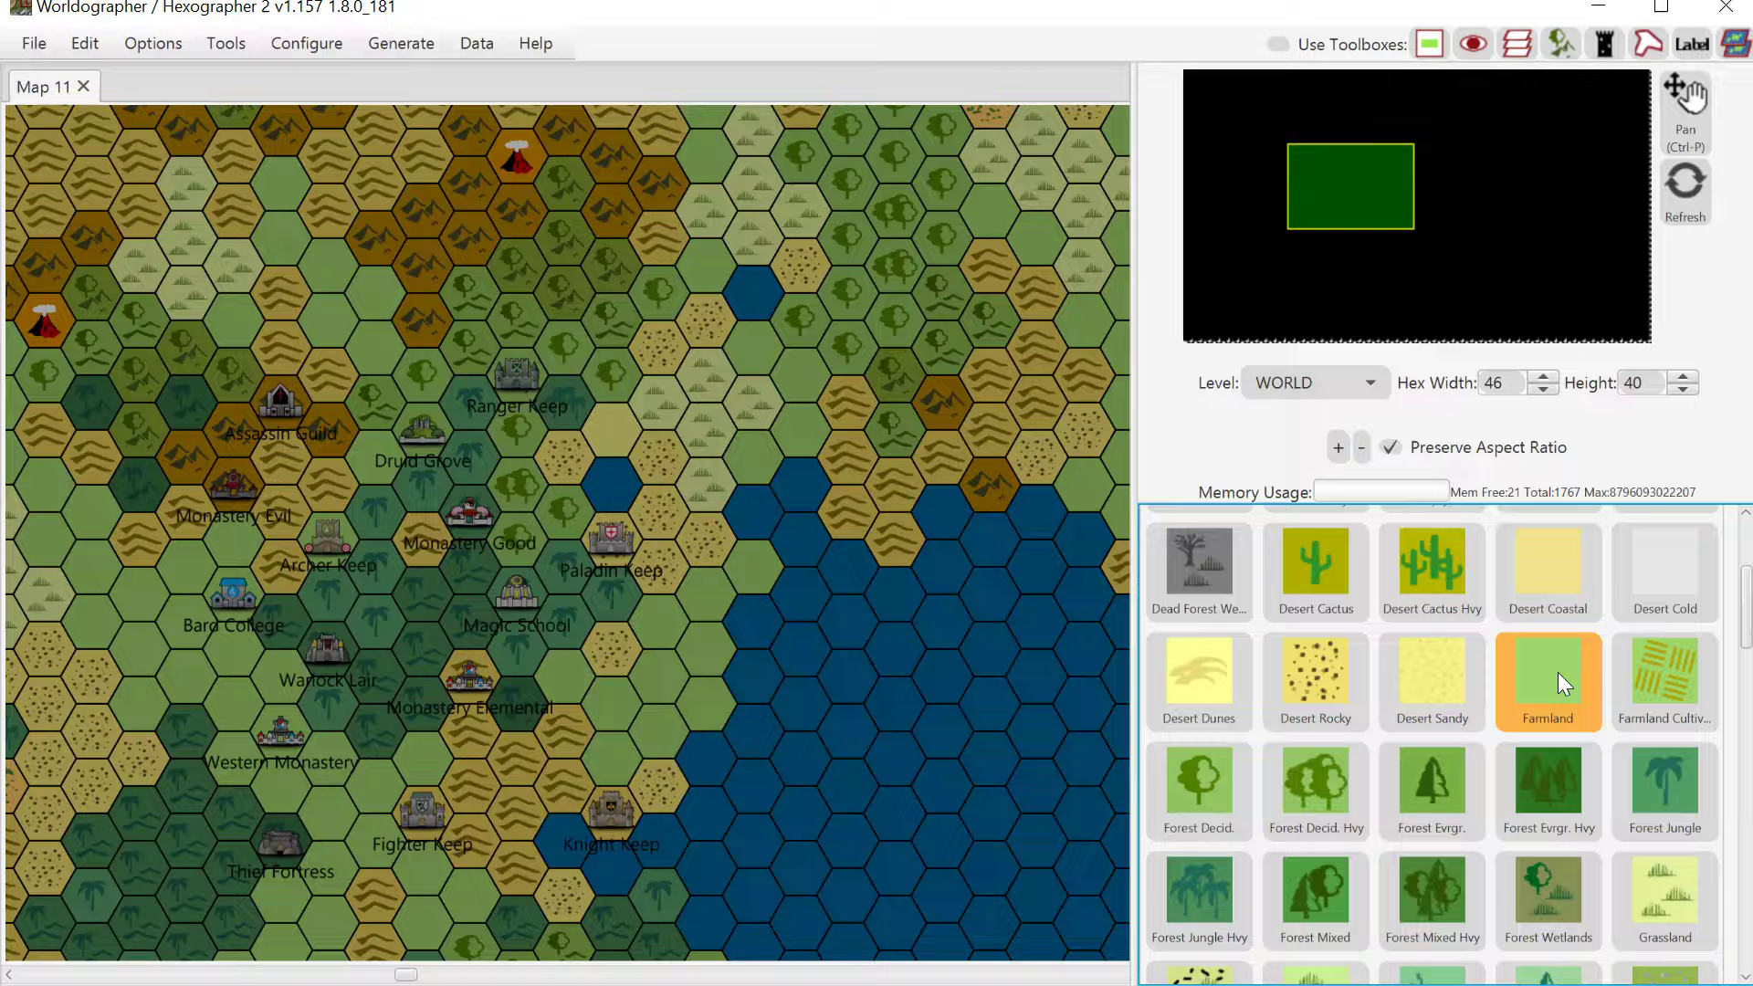
Step: Paint Farmland hexes above and around Bard College on the western map
{"action": "left_click", "coordinate": [243, 543]}
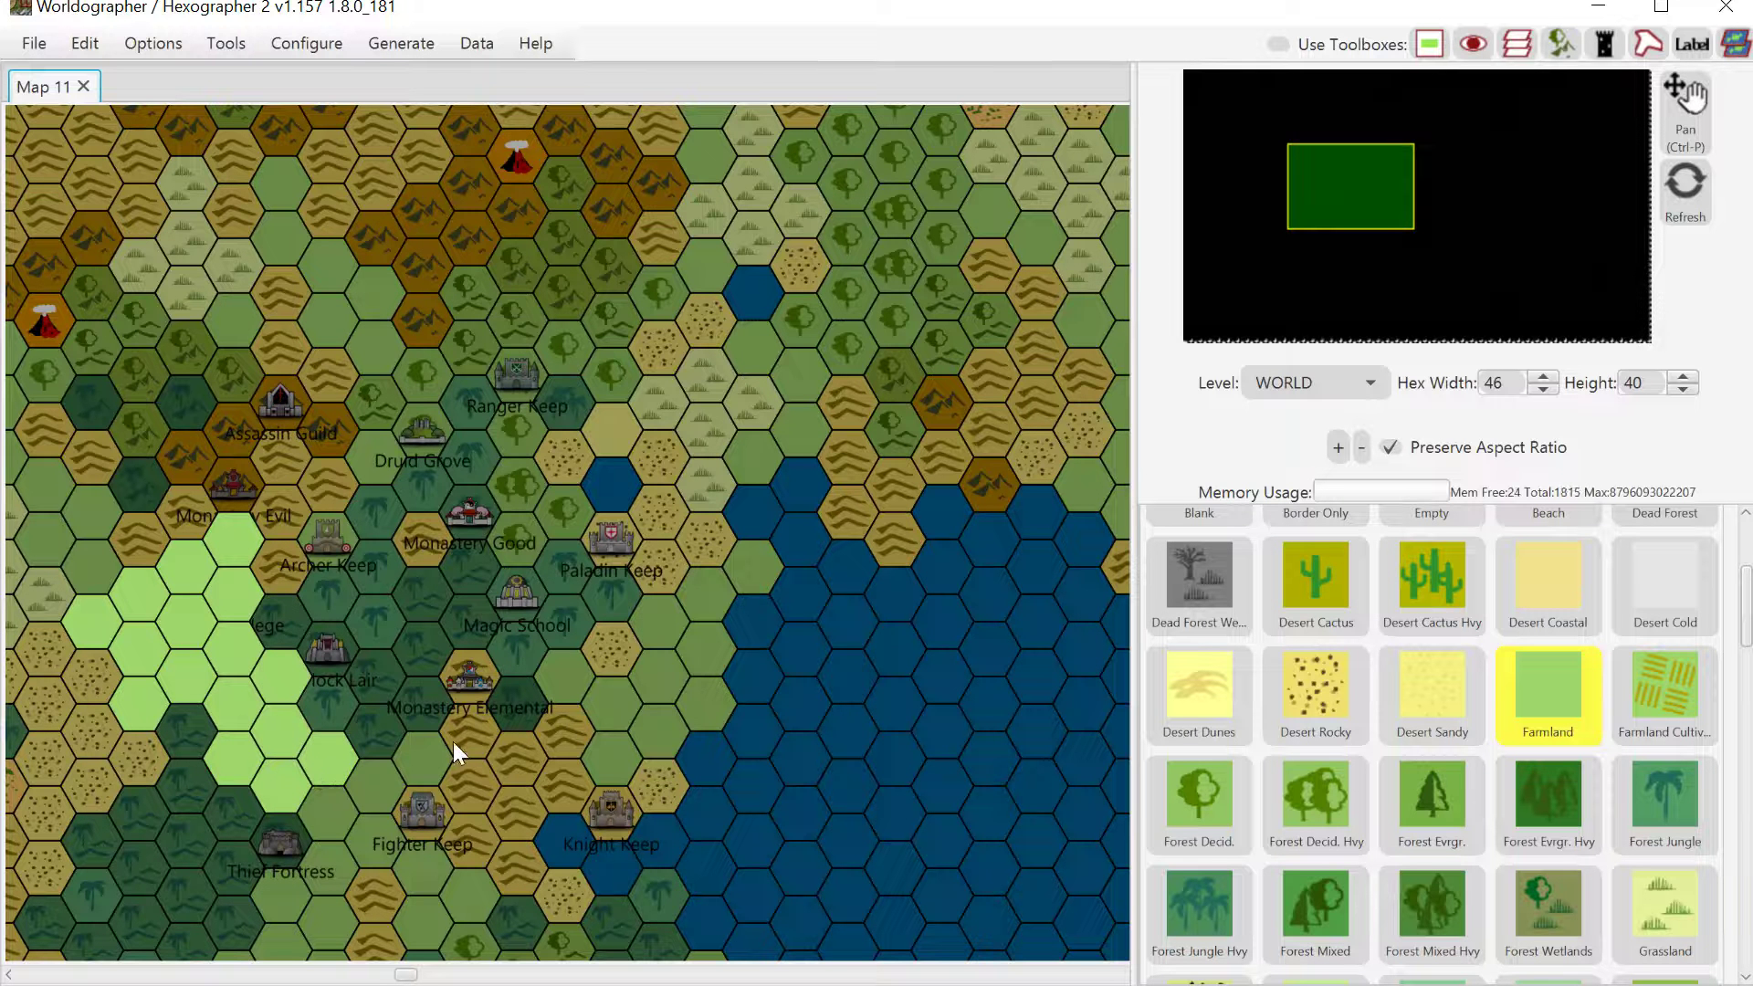
{"action": "left_click", "coordinate": [335, 797]}
{"action": "left_click", "coordinate": [364, 791]}
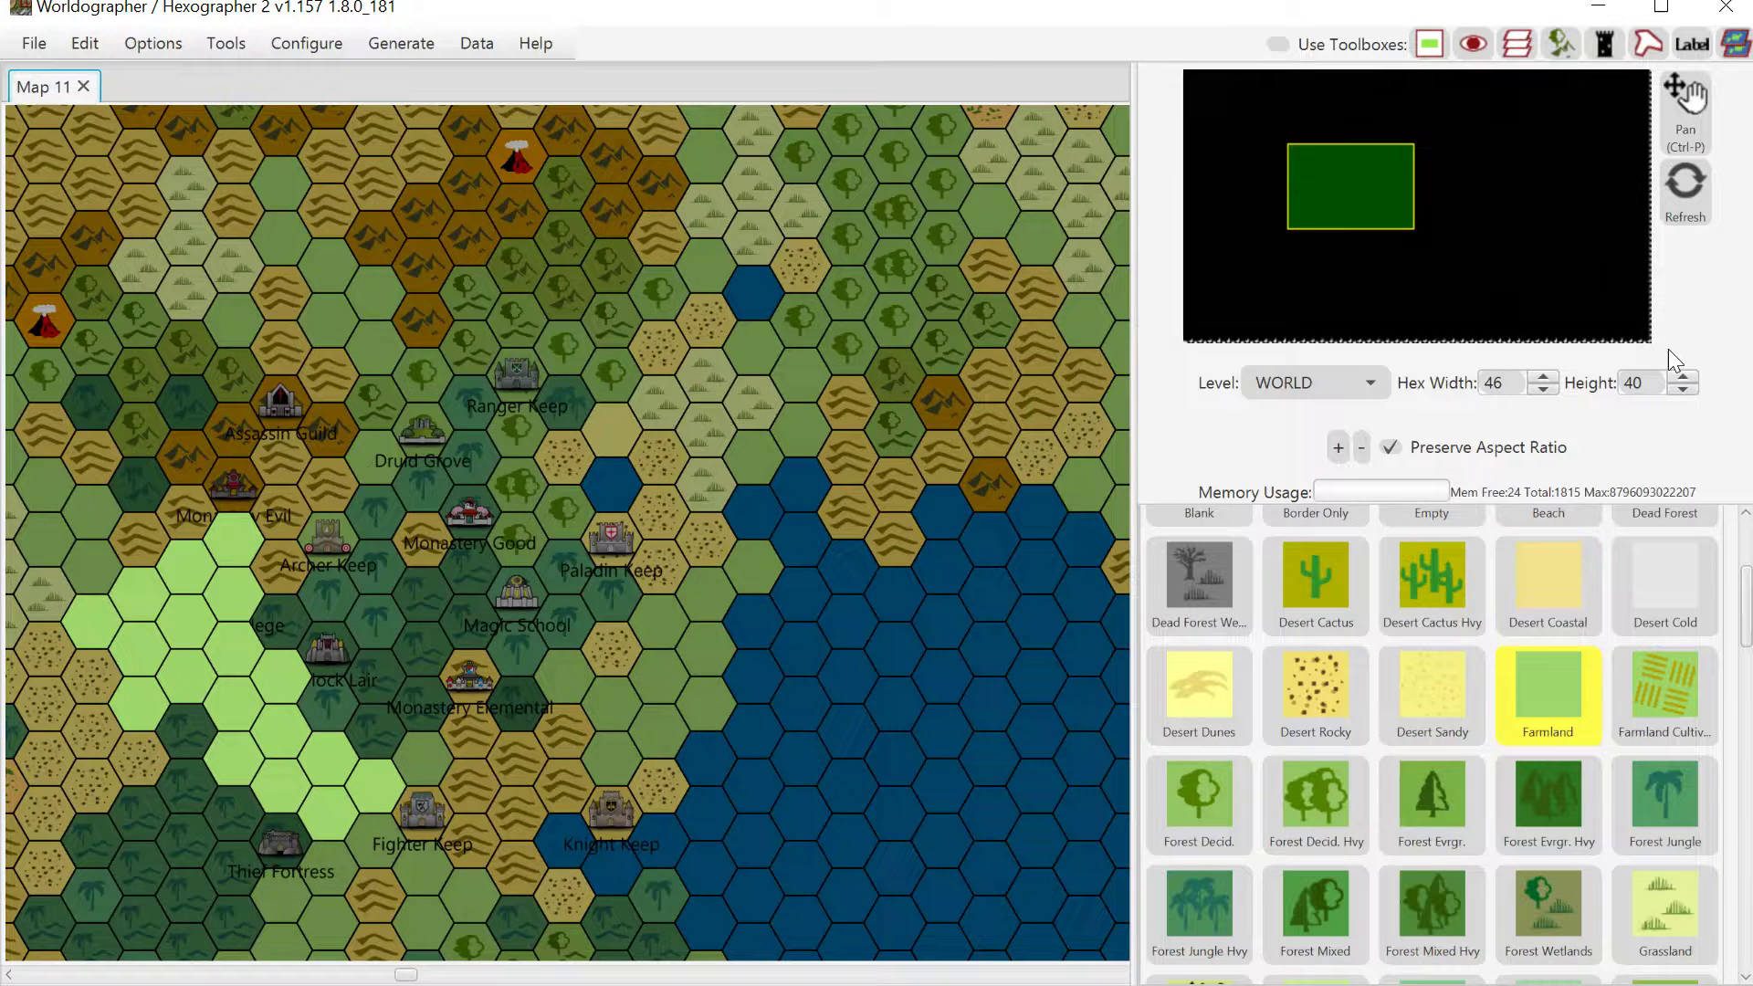
{"action": "scroll", "coordinate": [1748, 607], "scroll_direction": "down", "scroll_amount": 1}
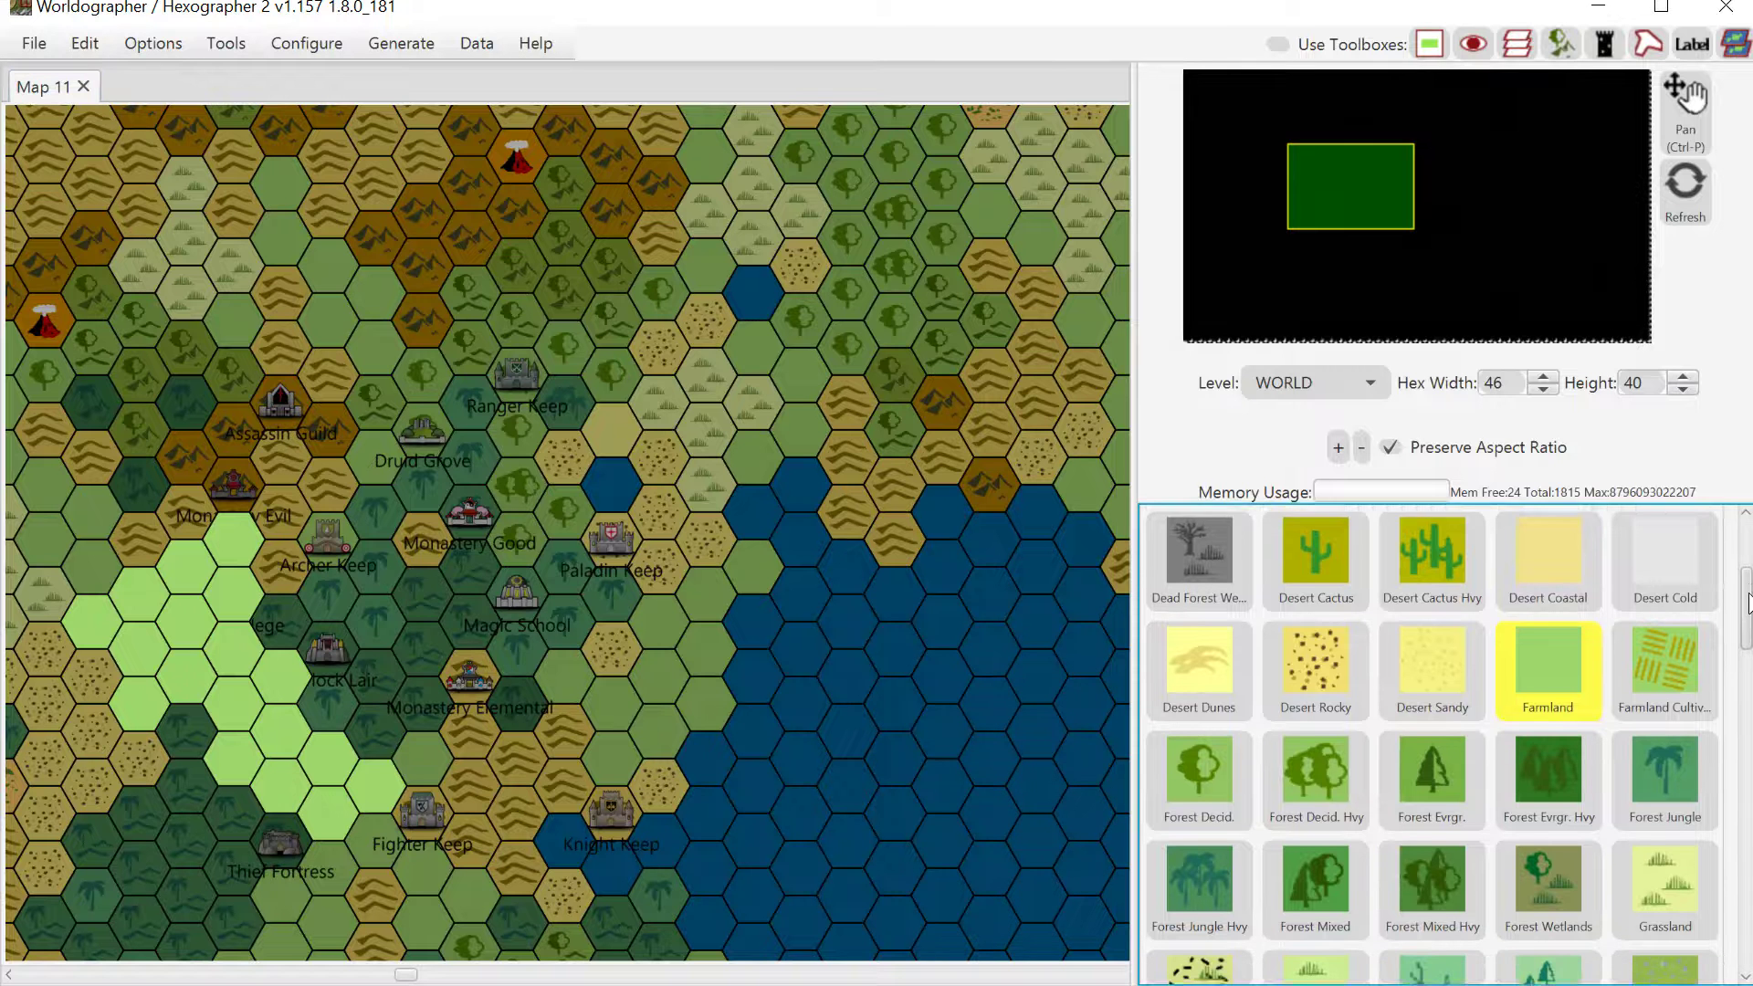
{"action": "scroll", "coordinate": [1748, 607], "scroll_direction": "down", "scroll_amount": 10}
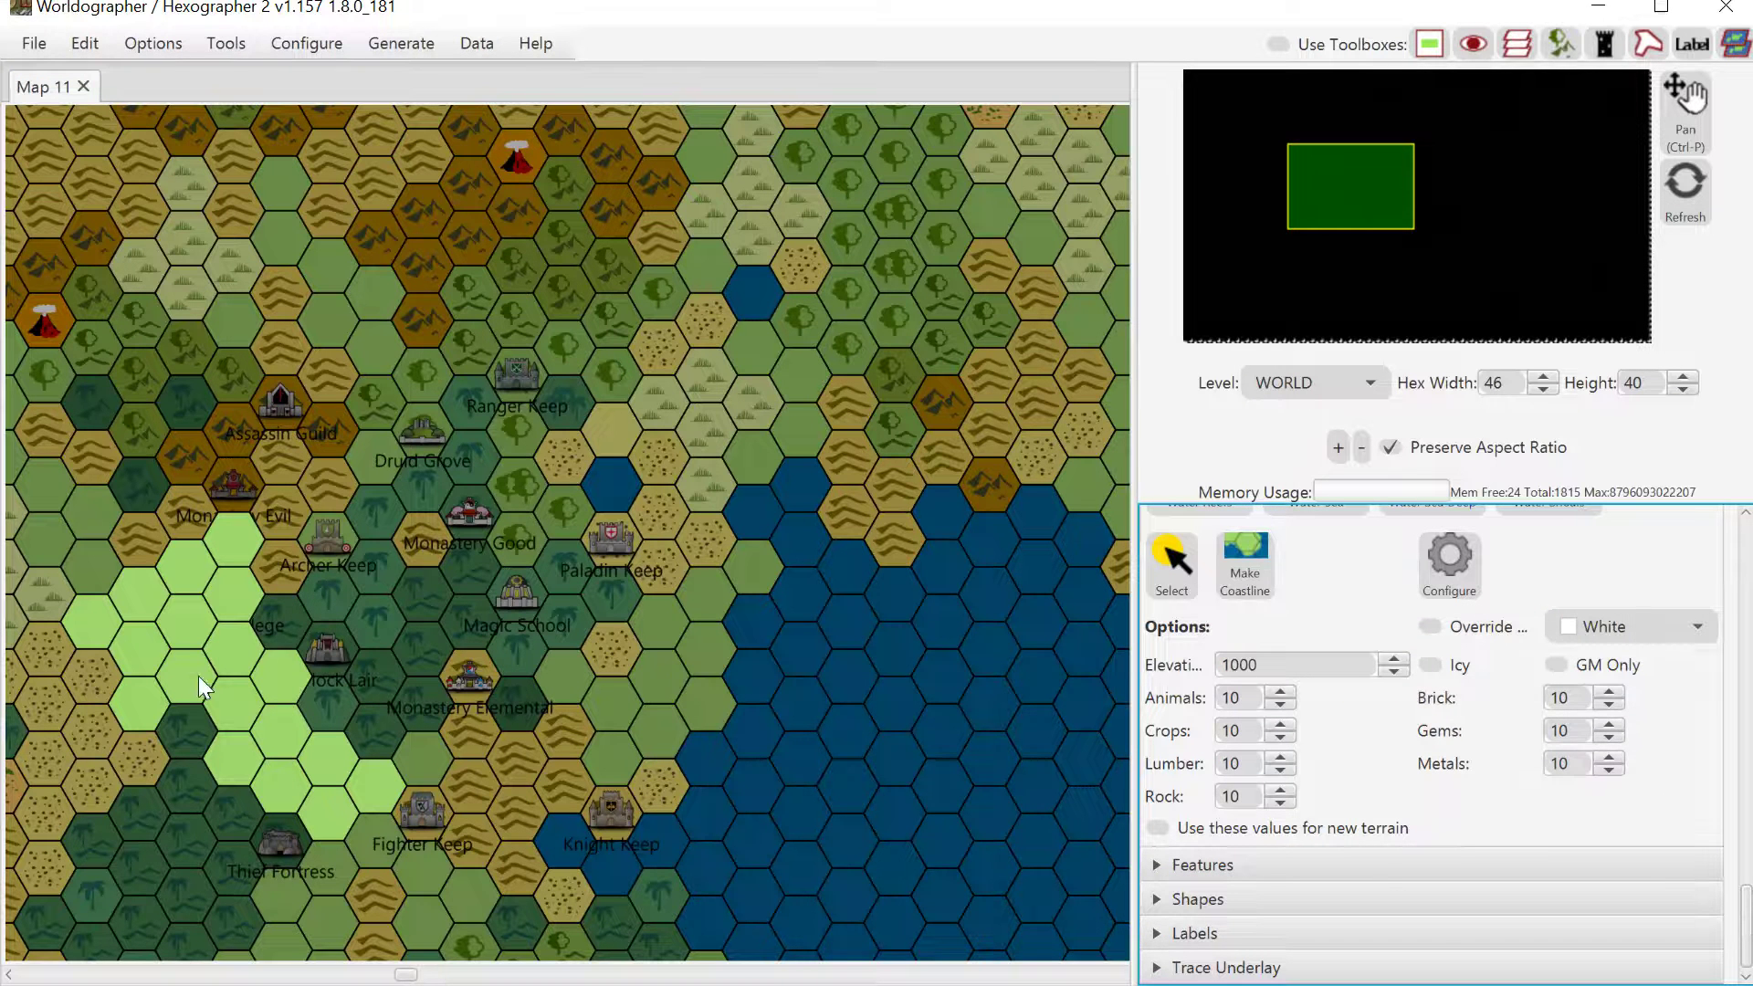
Step: Change the Trace Underlay Opacity (%) for 2019dec.png from 100 to 50
{"action": "left_click", "coordinate": [1511, 975]}
{"action": "left_click_drag", "start_coordinate": [1610, 761], "coordinate": [1630, 761]}
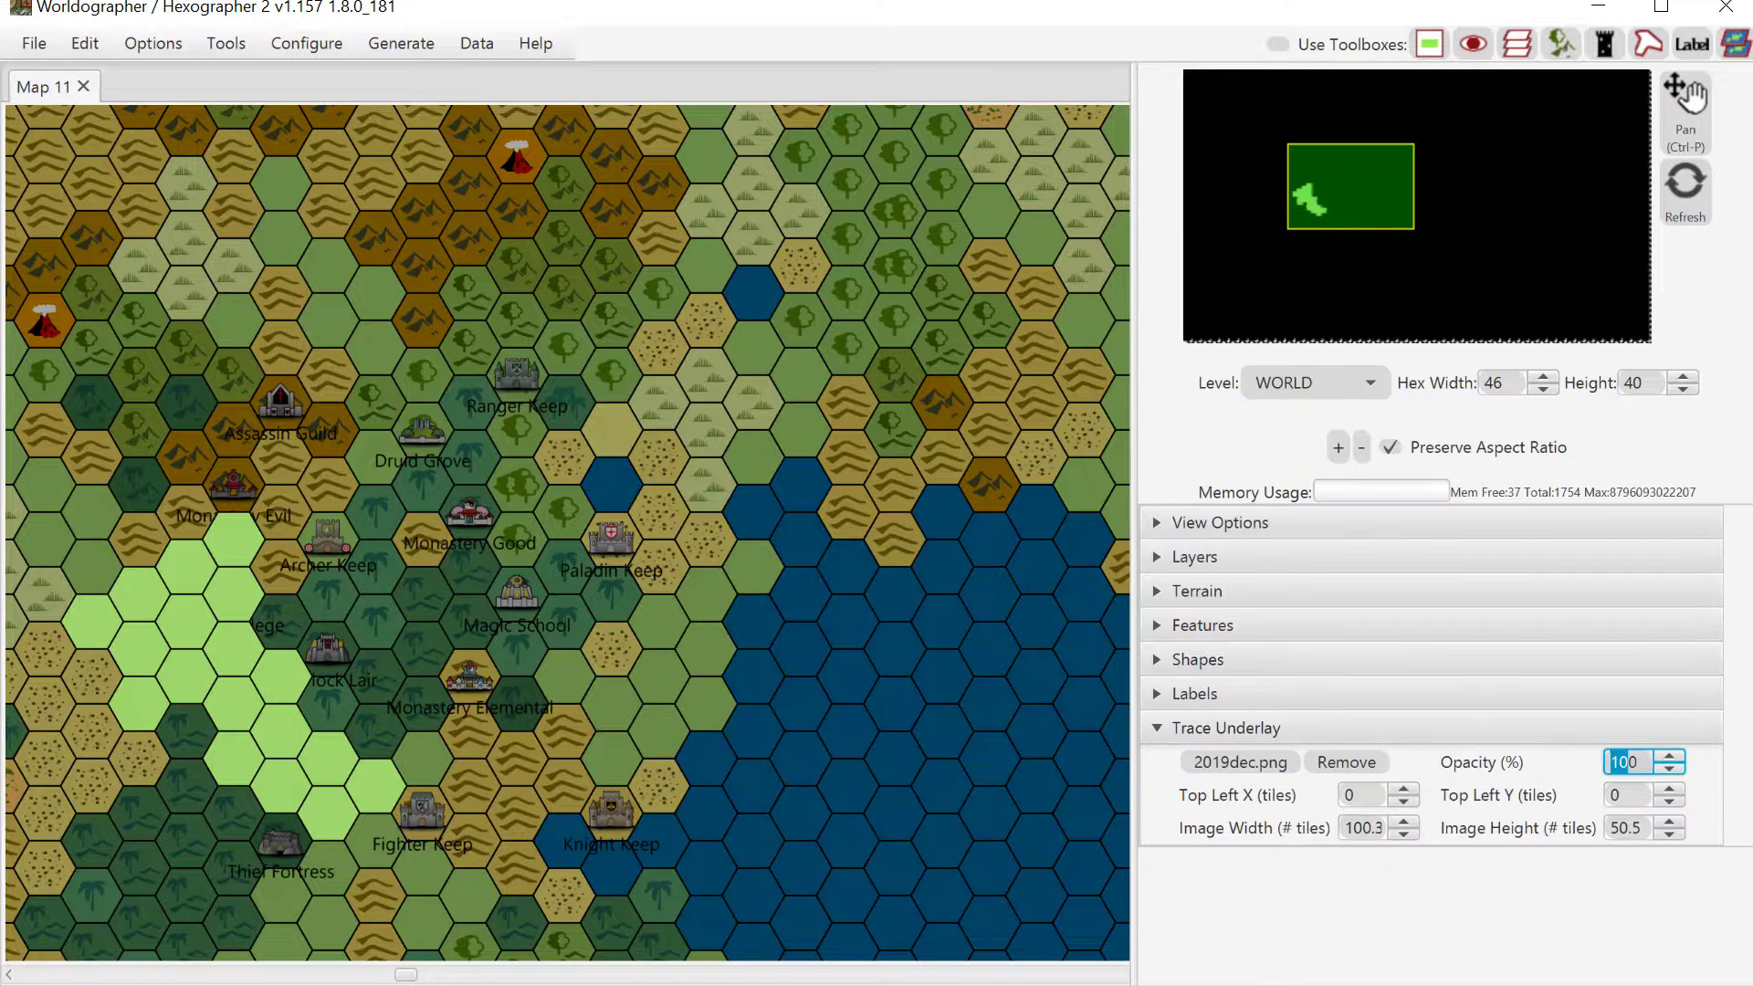
{"action": "key", "text": "BackSpace"}
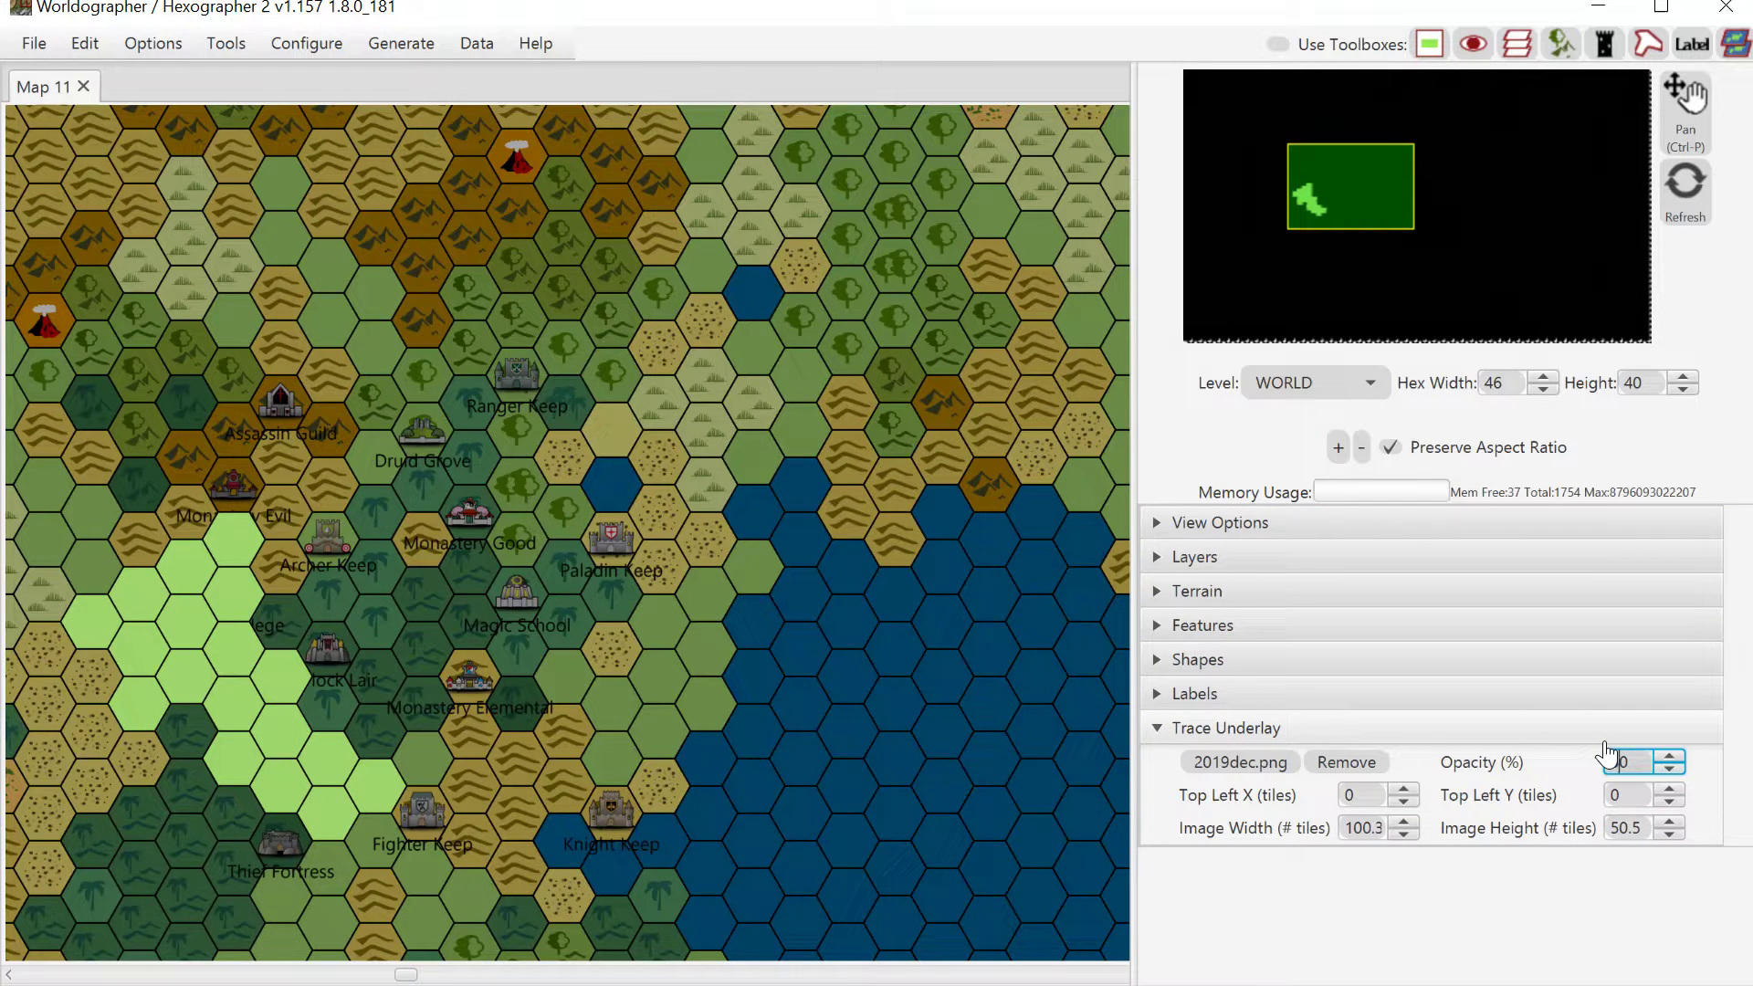
{"action": "key", "text": "Delete"}
{"action": "type", "text": "0"}
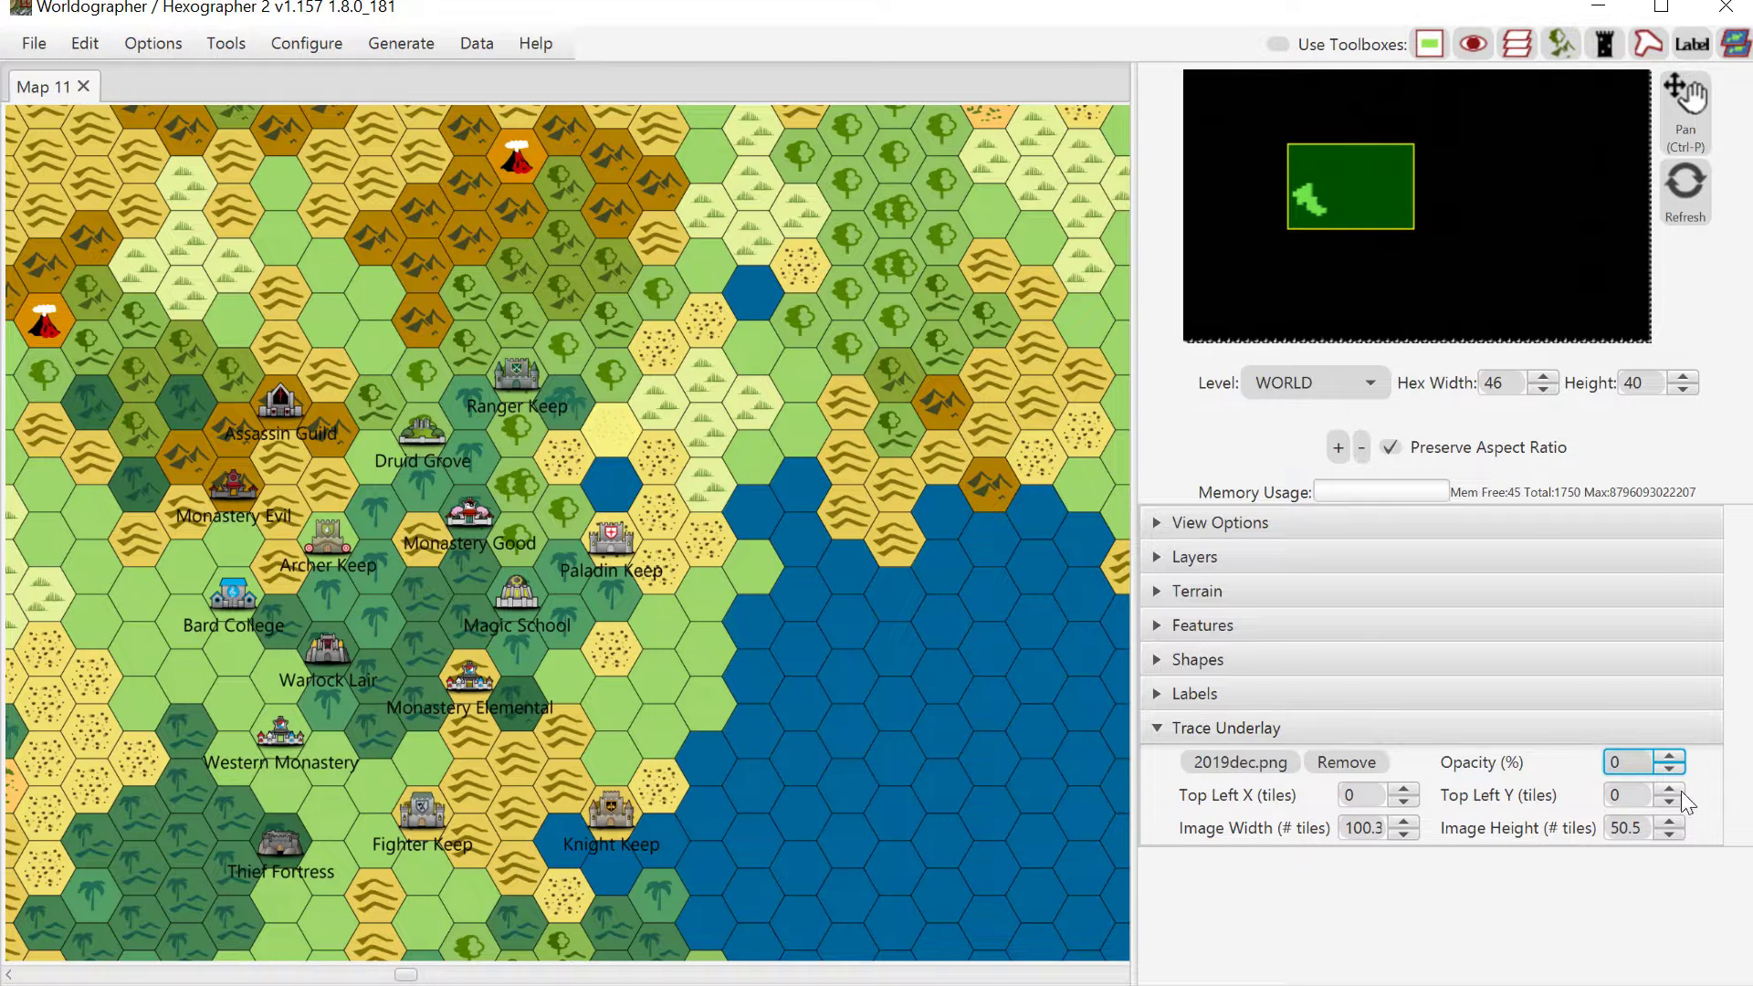
{"action": "double_click", "coordinate": [1612, 762]}
{"action": "type", "text": "50"}
{"action": "key", "text": "Return"}
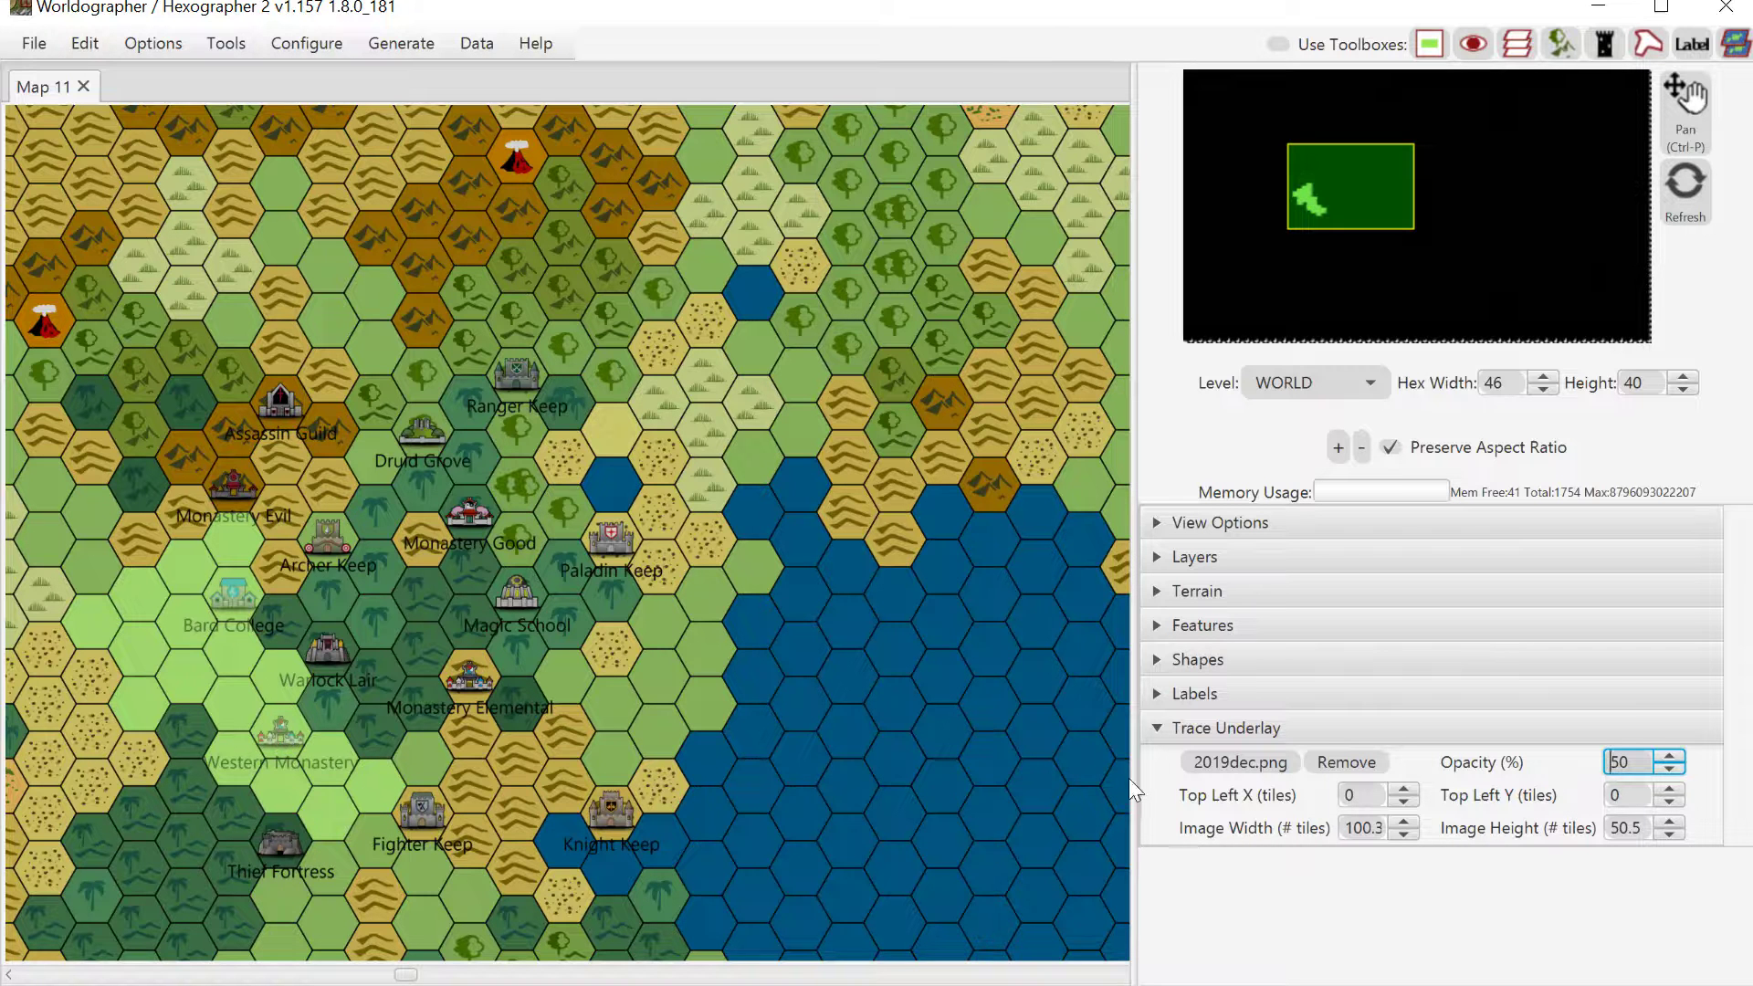
Step: Switch Features to the Classic set and place a church on the Western Monastery hex
{"action": "left_click", "coordinate": [1227, 626]}
{"action": "left_click", "coordinate": [1320, 666]}
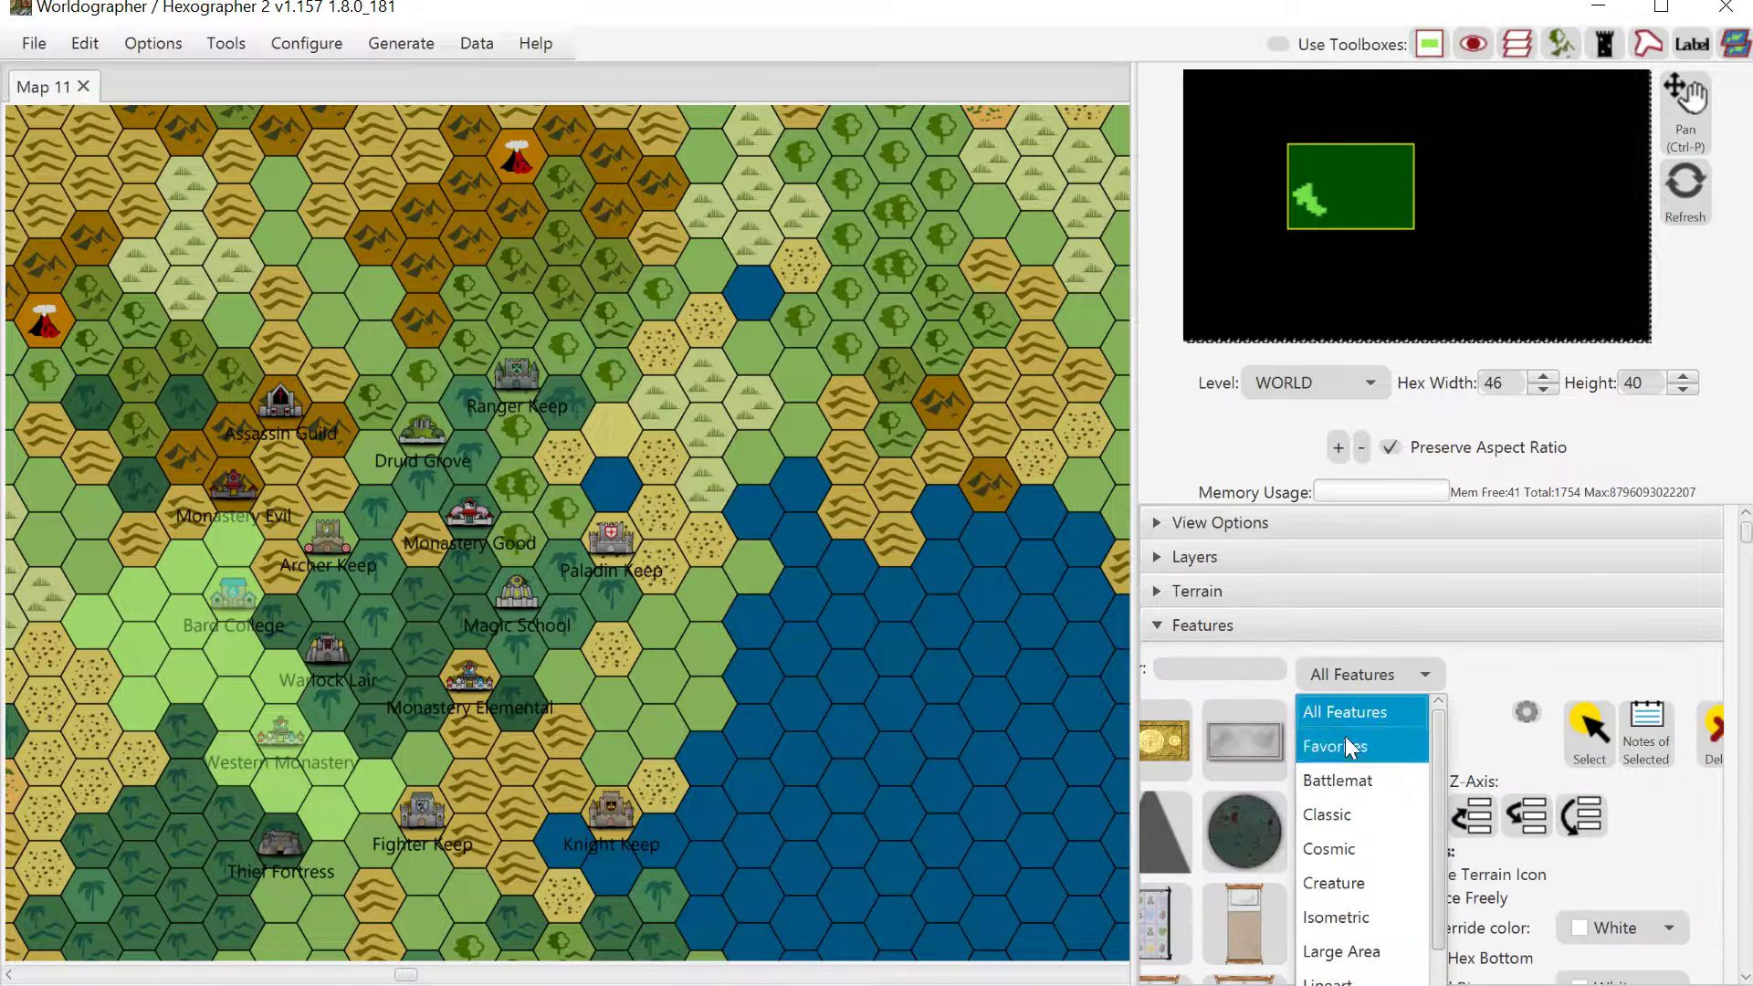
{"action": "left_click", "coordinate": [1361, 809]}
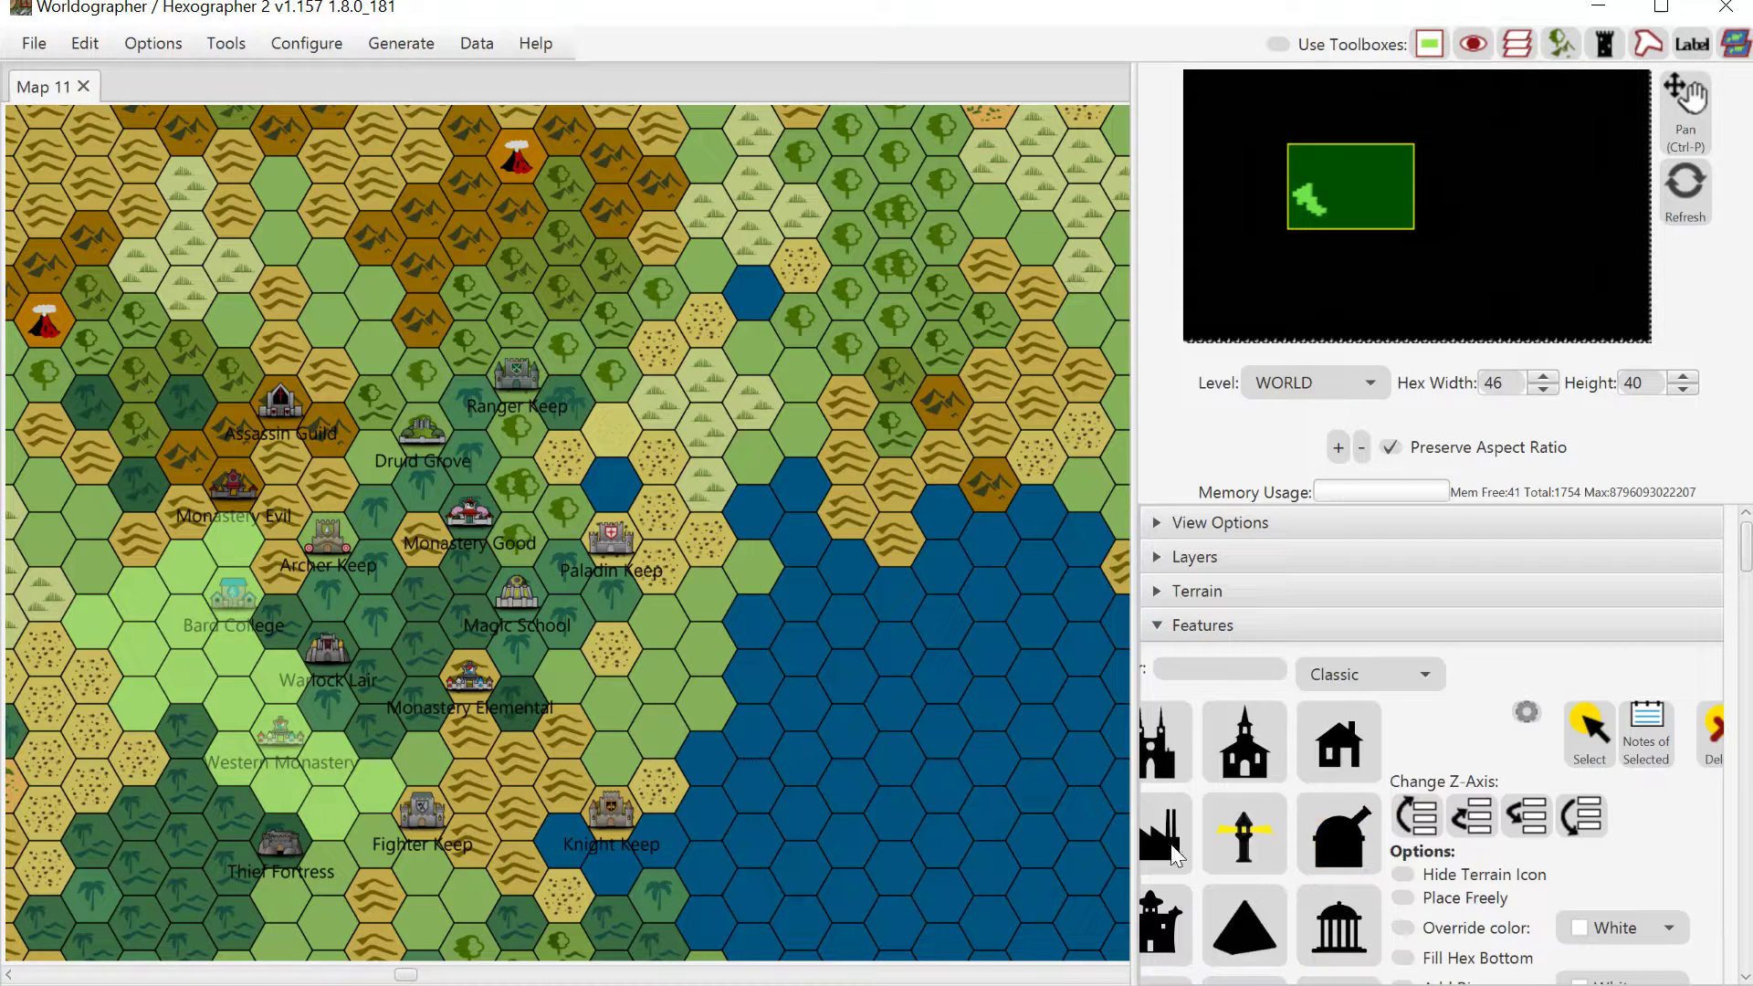
{"action": "left_click", "coordinate": [1157, 744]}
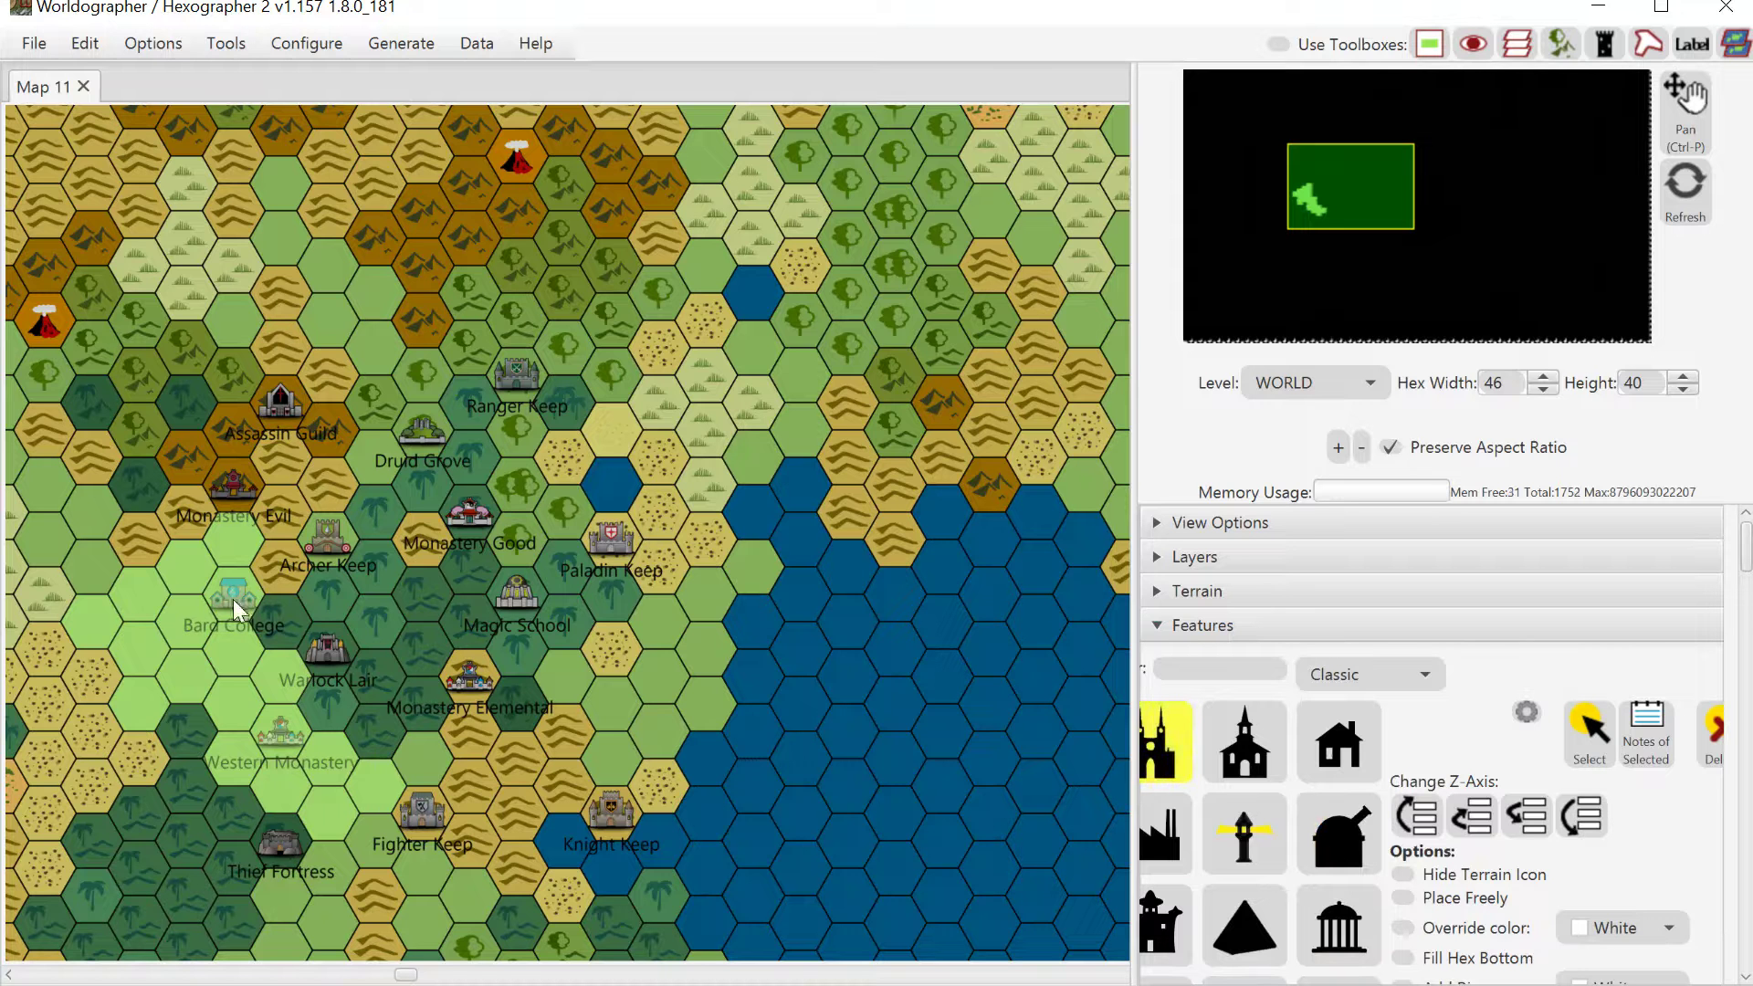
{"action": "left_click", "coordinate": [1244, 744]}
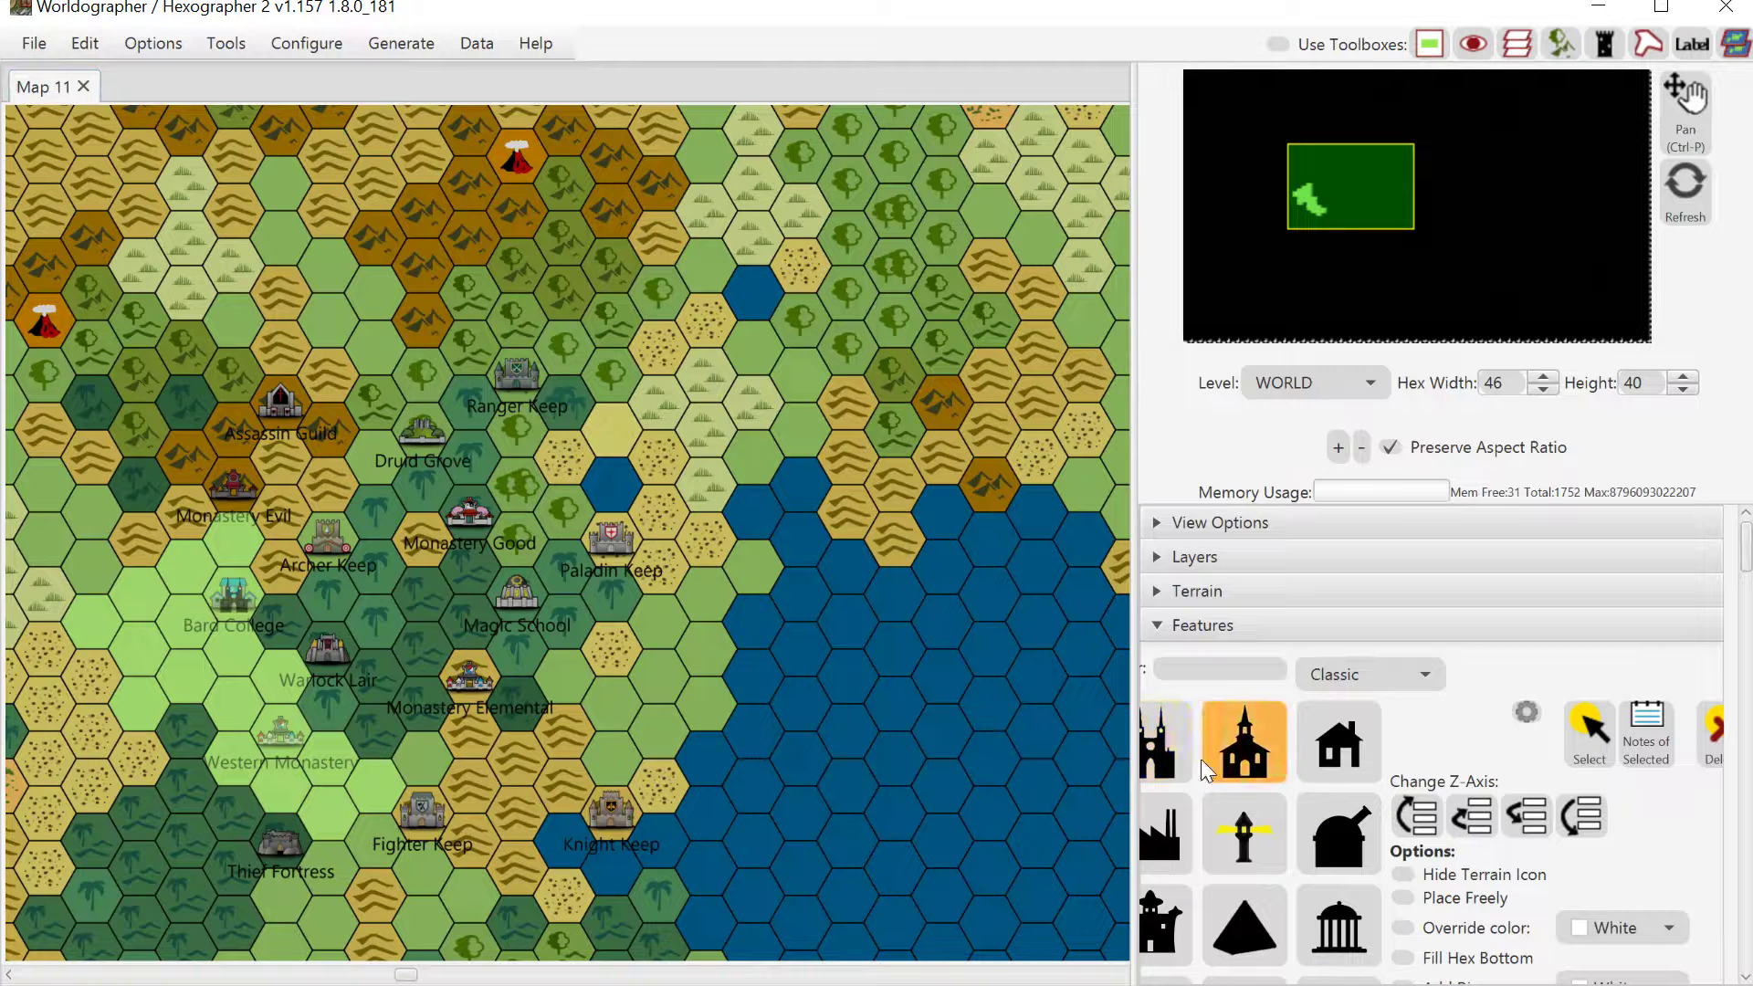
{"action": "left_click", "coordinate": [276, 736]}
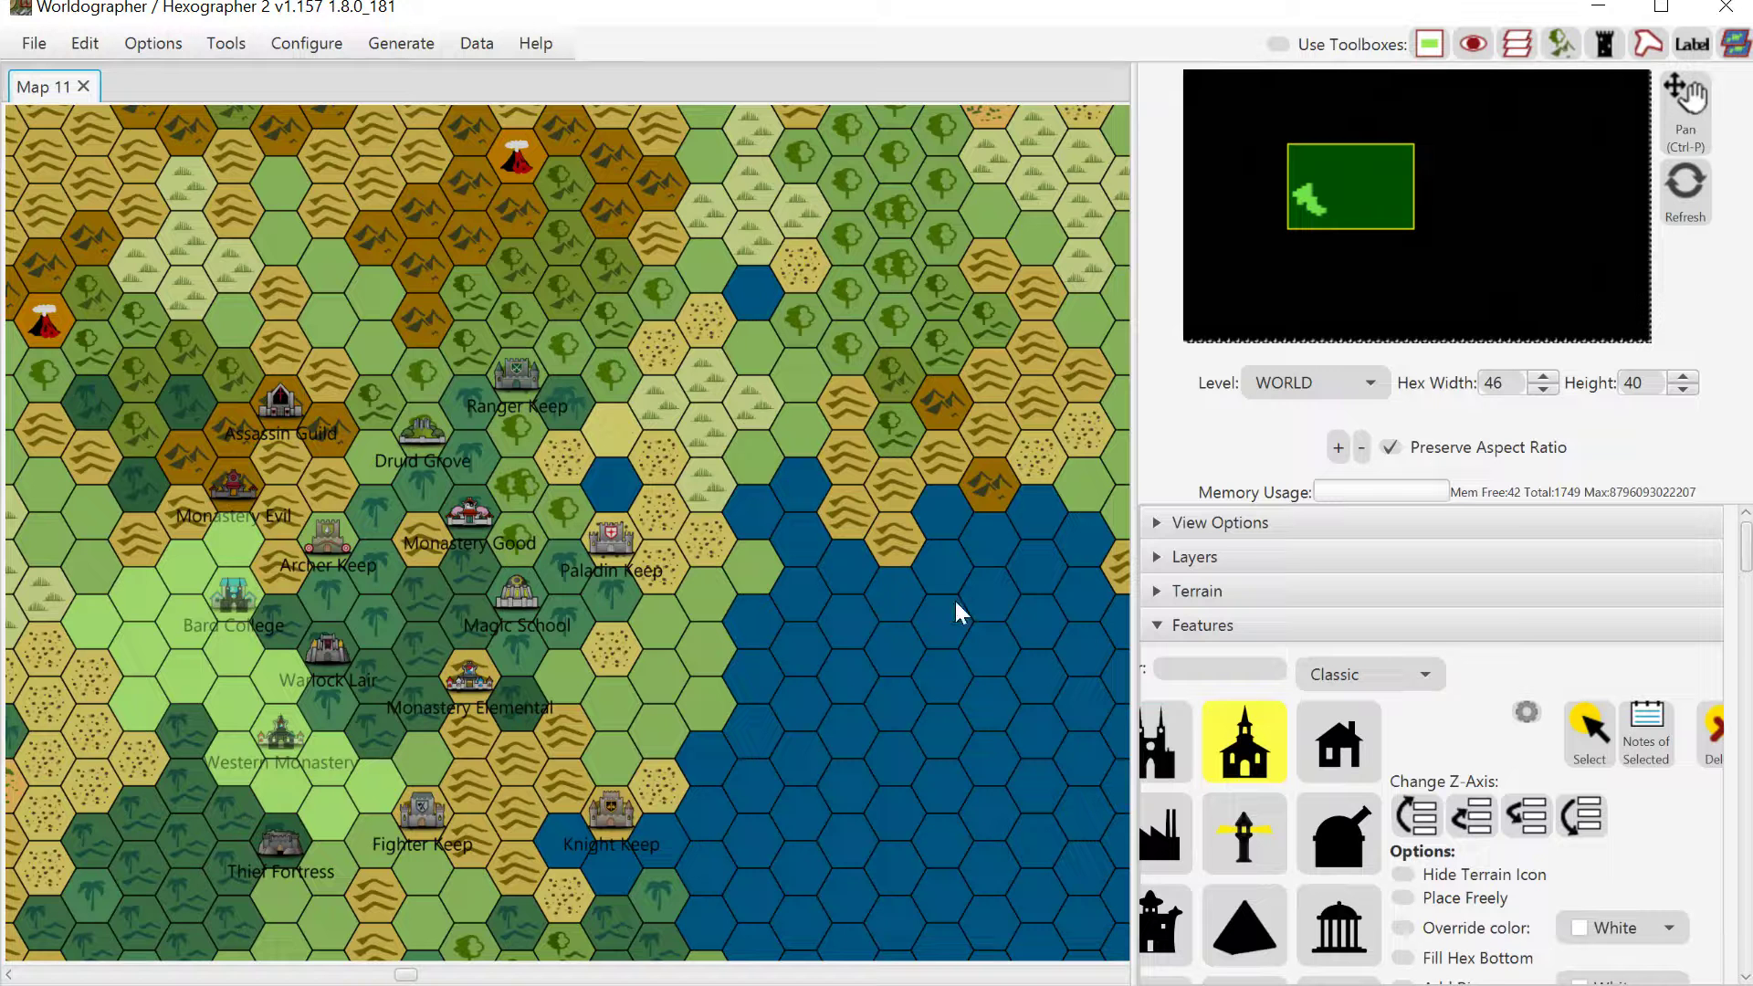
{"action": "left_click", "coordinate": [1293, 206]}
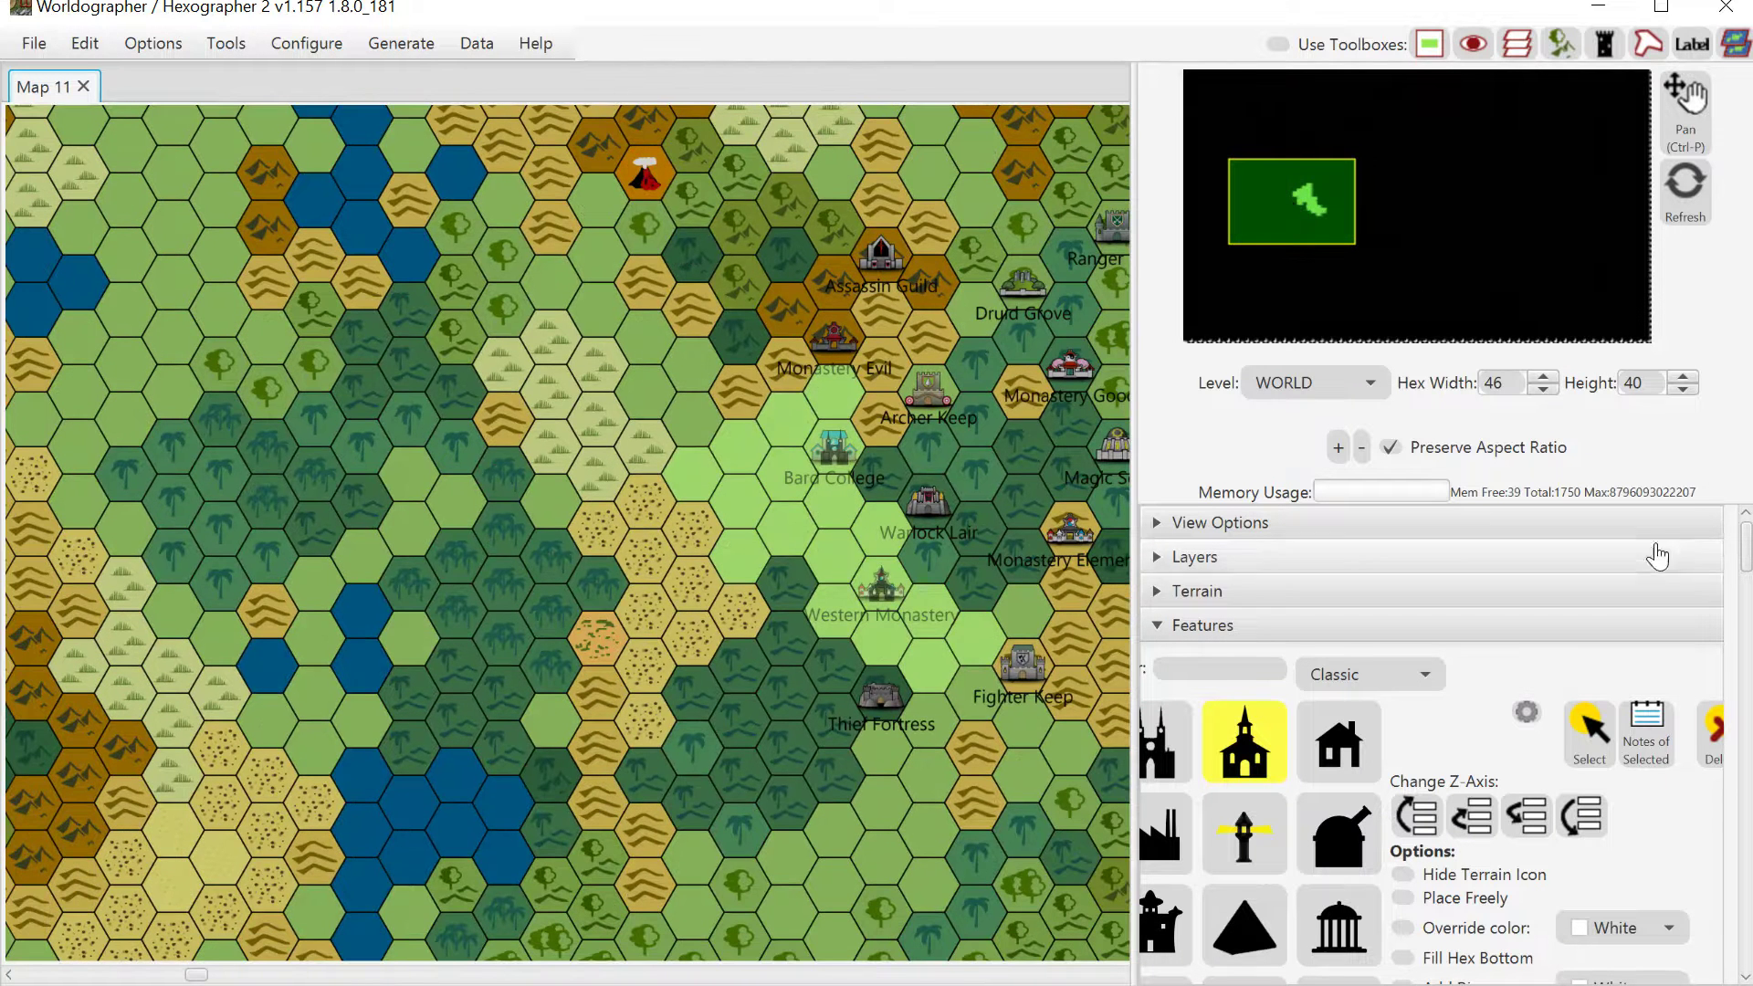
Step: Browse the Tools and configuration menus, then launch Tools > Convert Underlay
{"action": "left_click", "coordinate": [219, 42]}
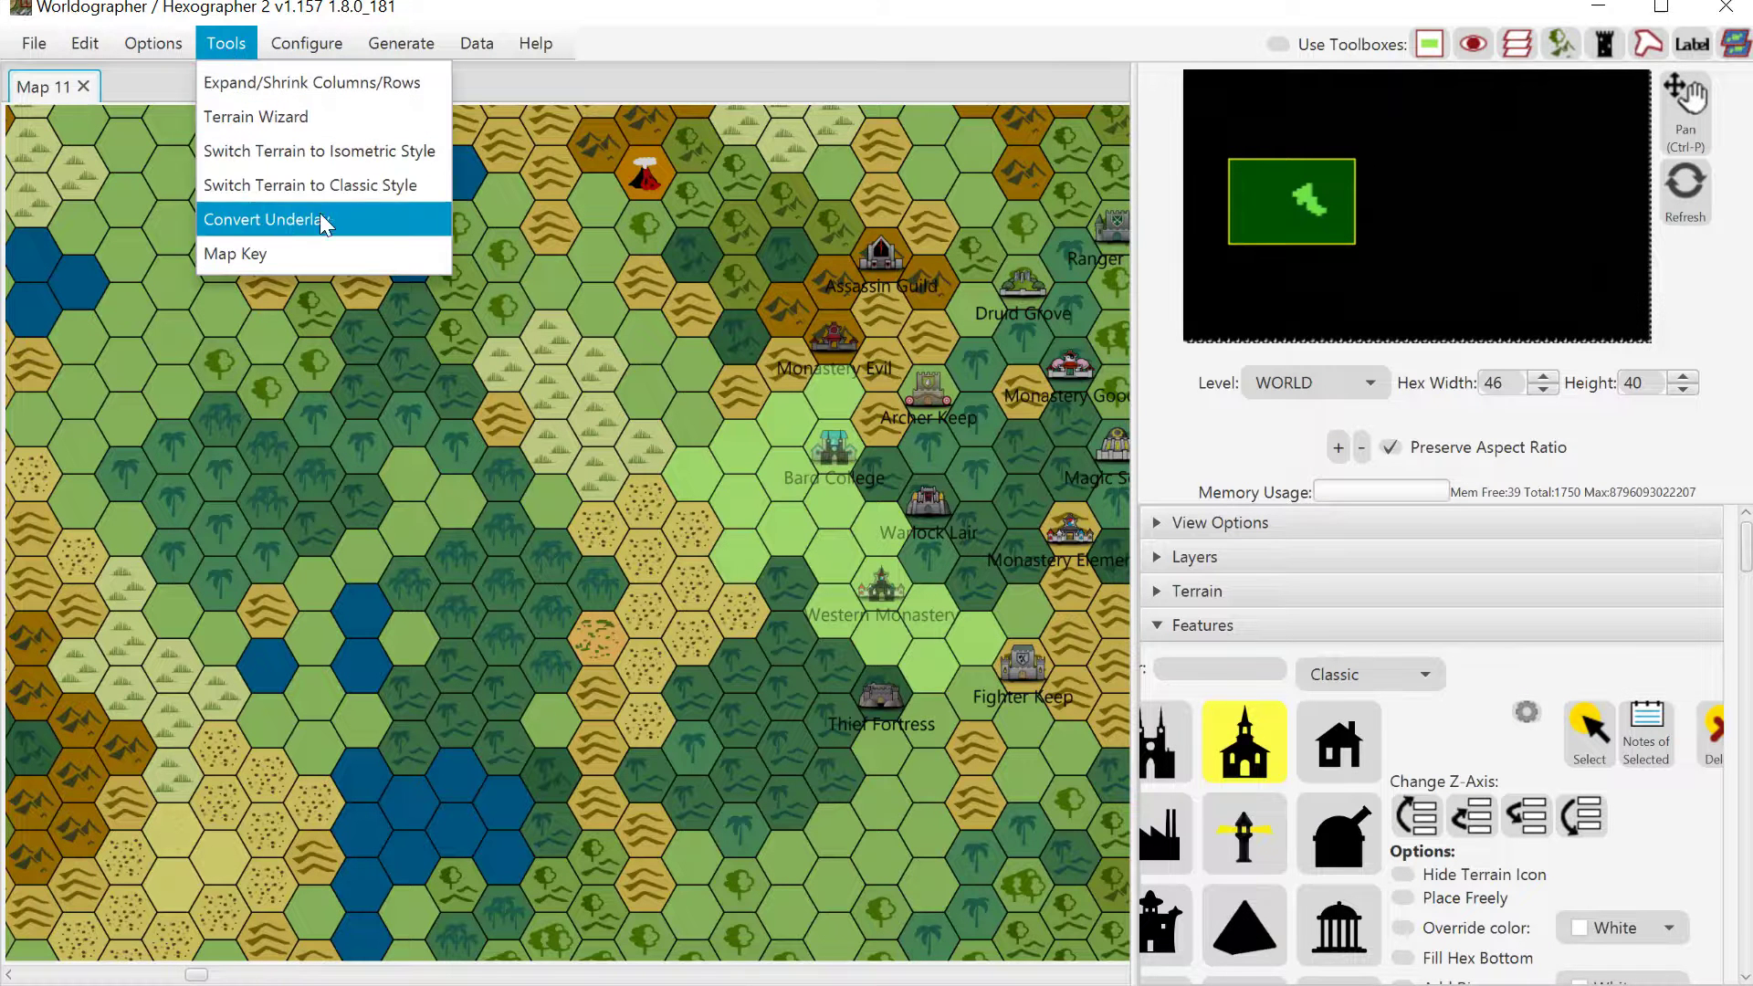
{"action": "left_click", "coordinate": [654, 18]}
{"action": "left_click", "coordinate": [307, 43]}
{"action": "mouse_move", "coordinate": [226, 43]}
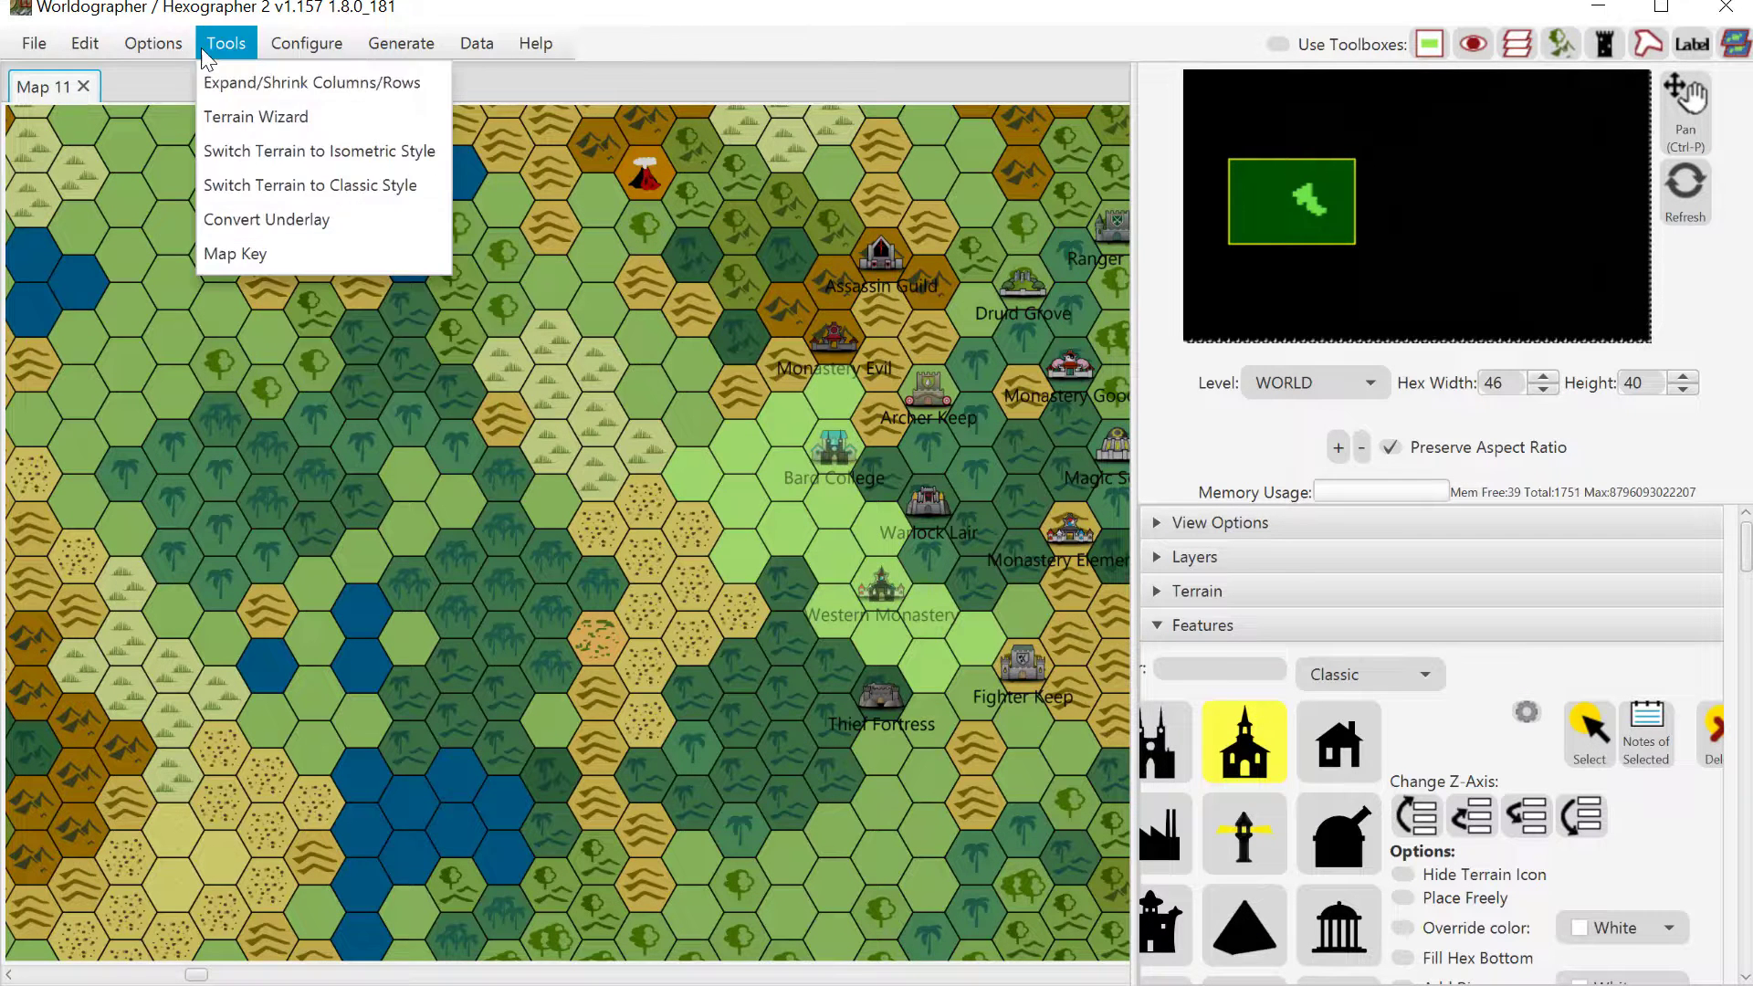
{"action": "left_click", "coordinate": [1033, 41]}
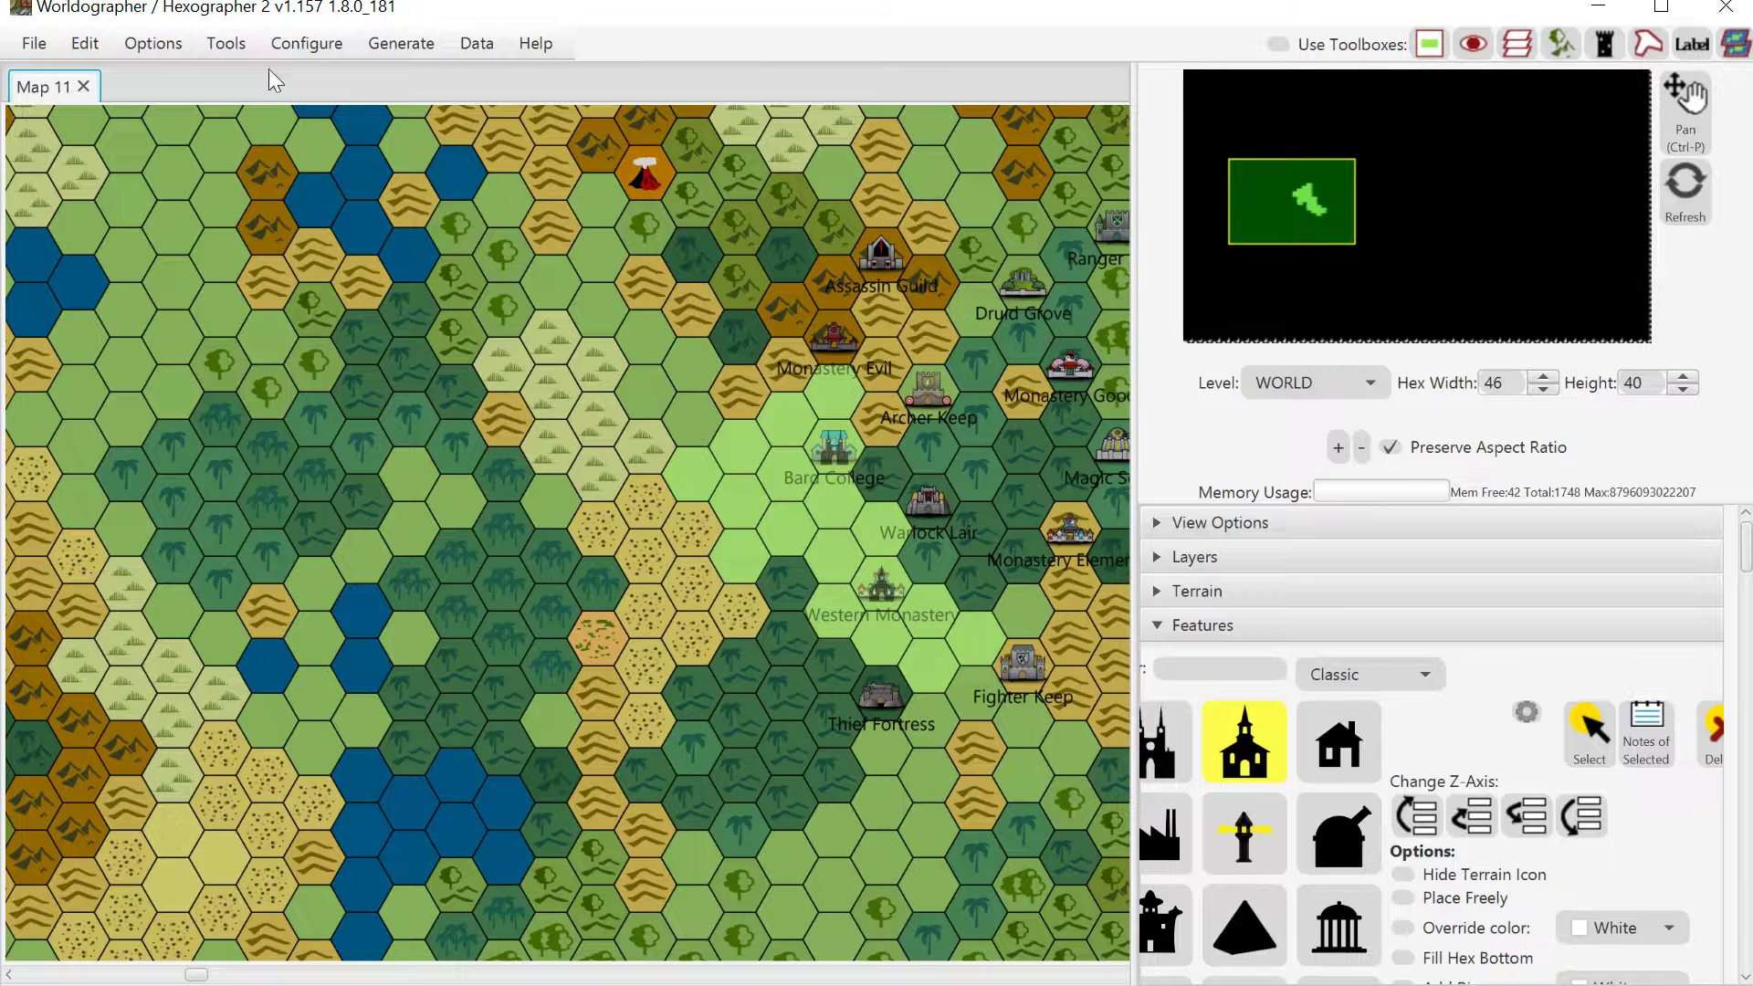
{"action": "left_click", "coordinate": [234, 41]}
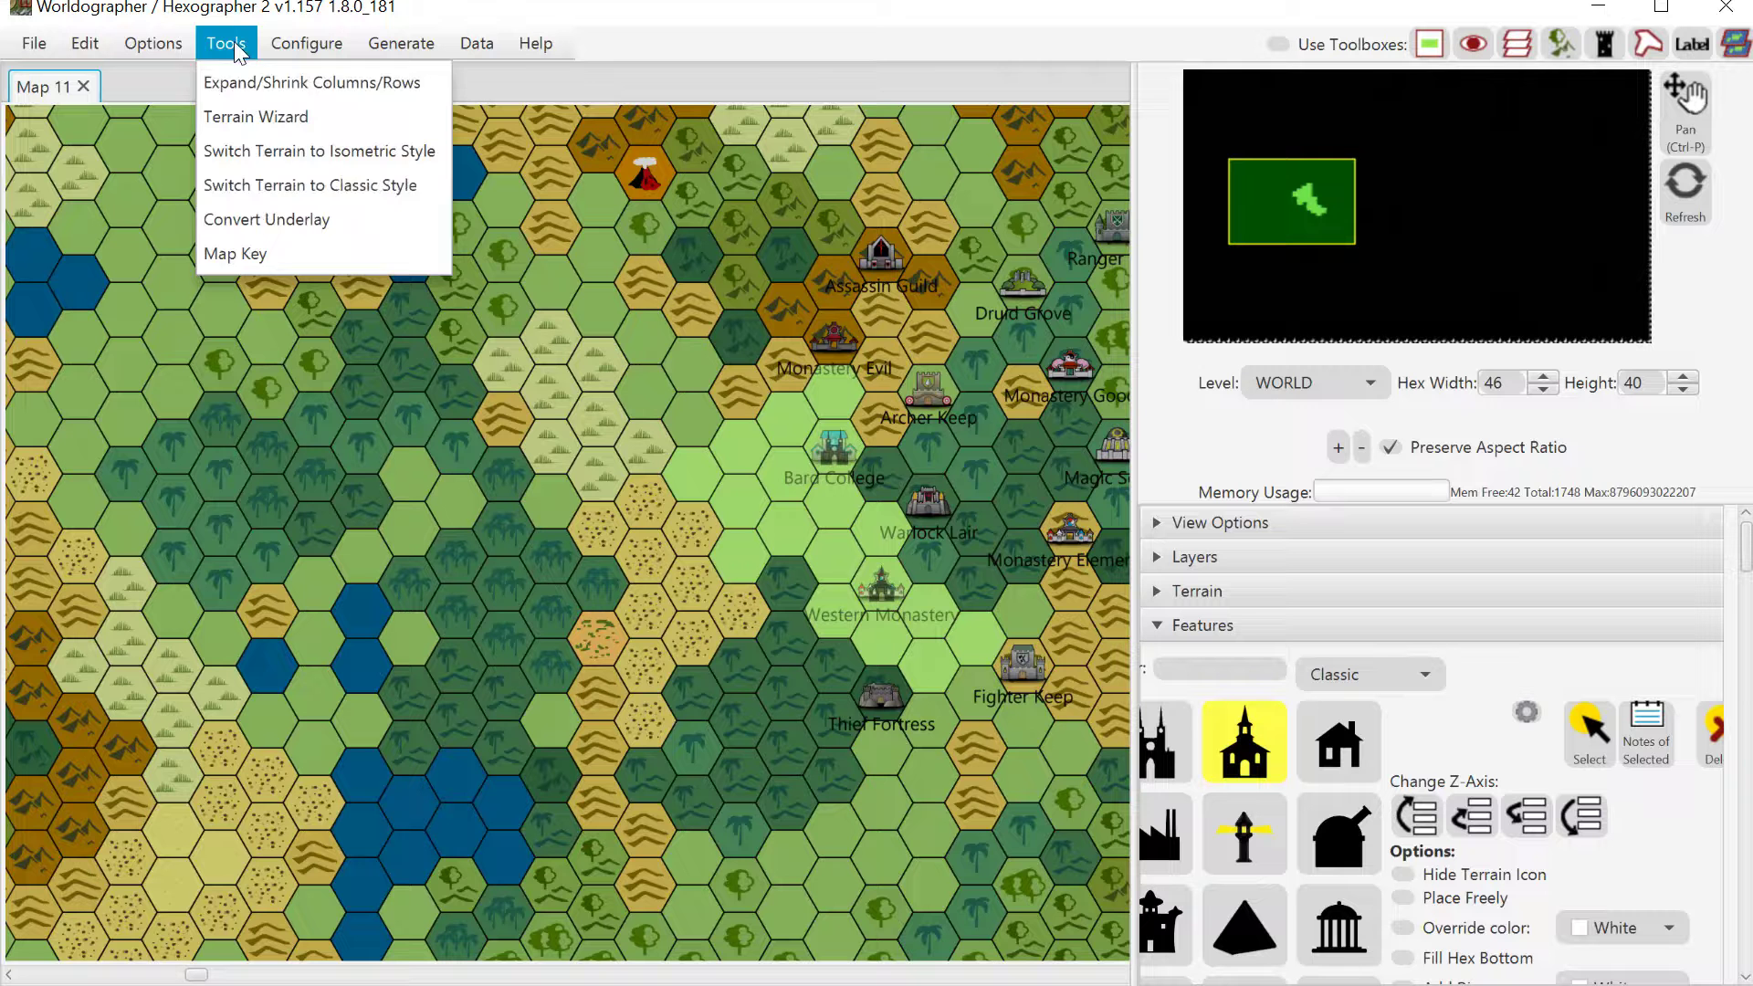
{"action": "left_click", "coordinate": [255, 216]}
Step: Choose the Classic terrain set in the Convert Underlay Image prompt
{"action": "left_click_drag", "start_coordinate": [1624, 505], "coordinate": [996, 345]}
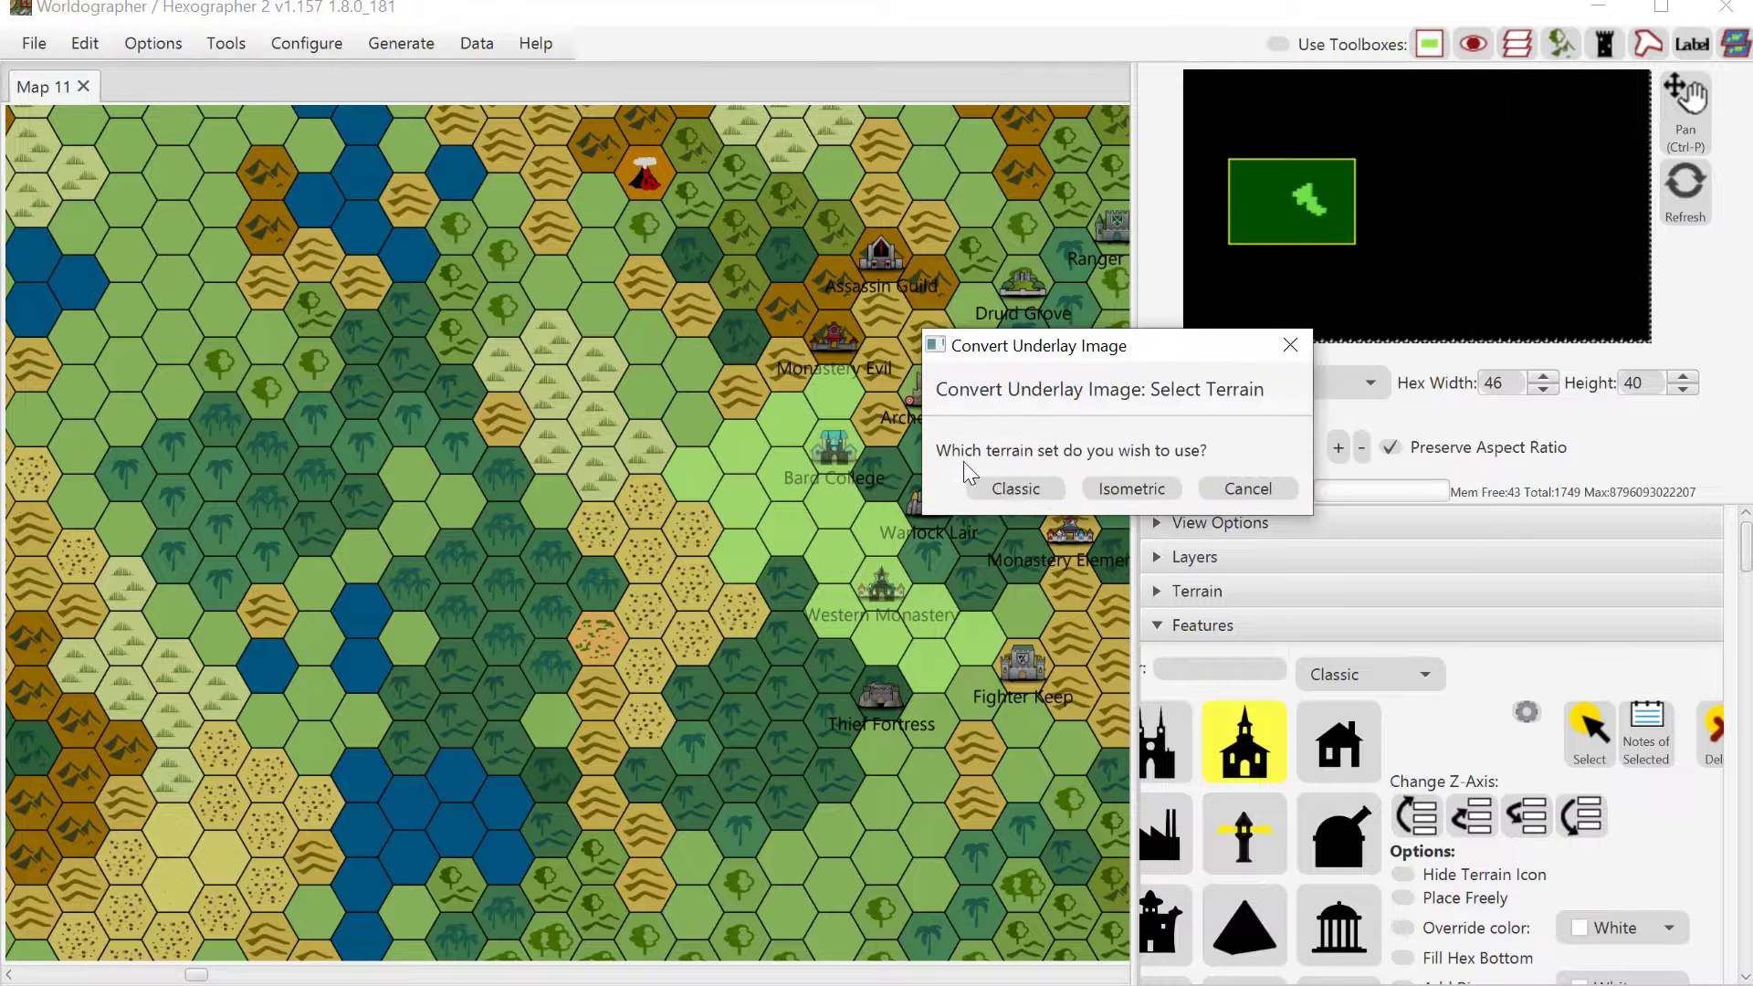
{"action": "left_click", "coordinate": [1016, 489]}
{"action": "left_click_drag", "start_coordinate": [1563, 323], "coordinate": [492, 87]}
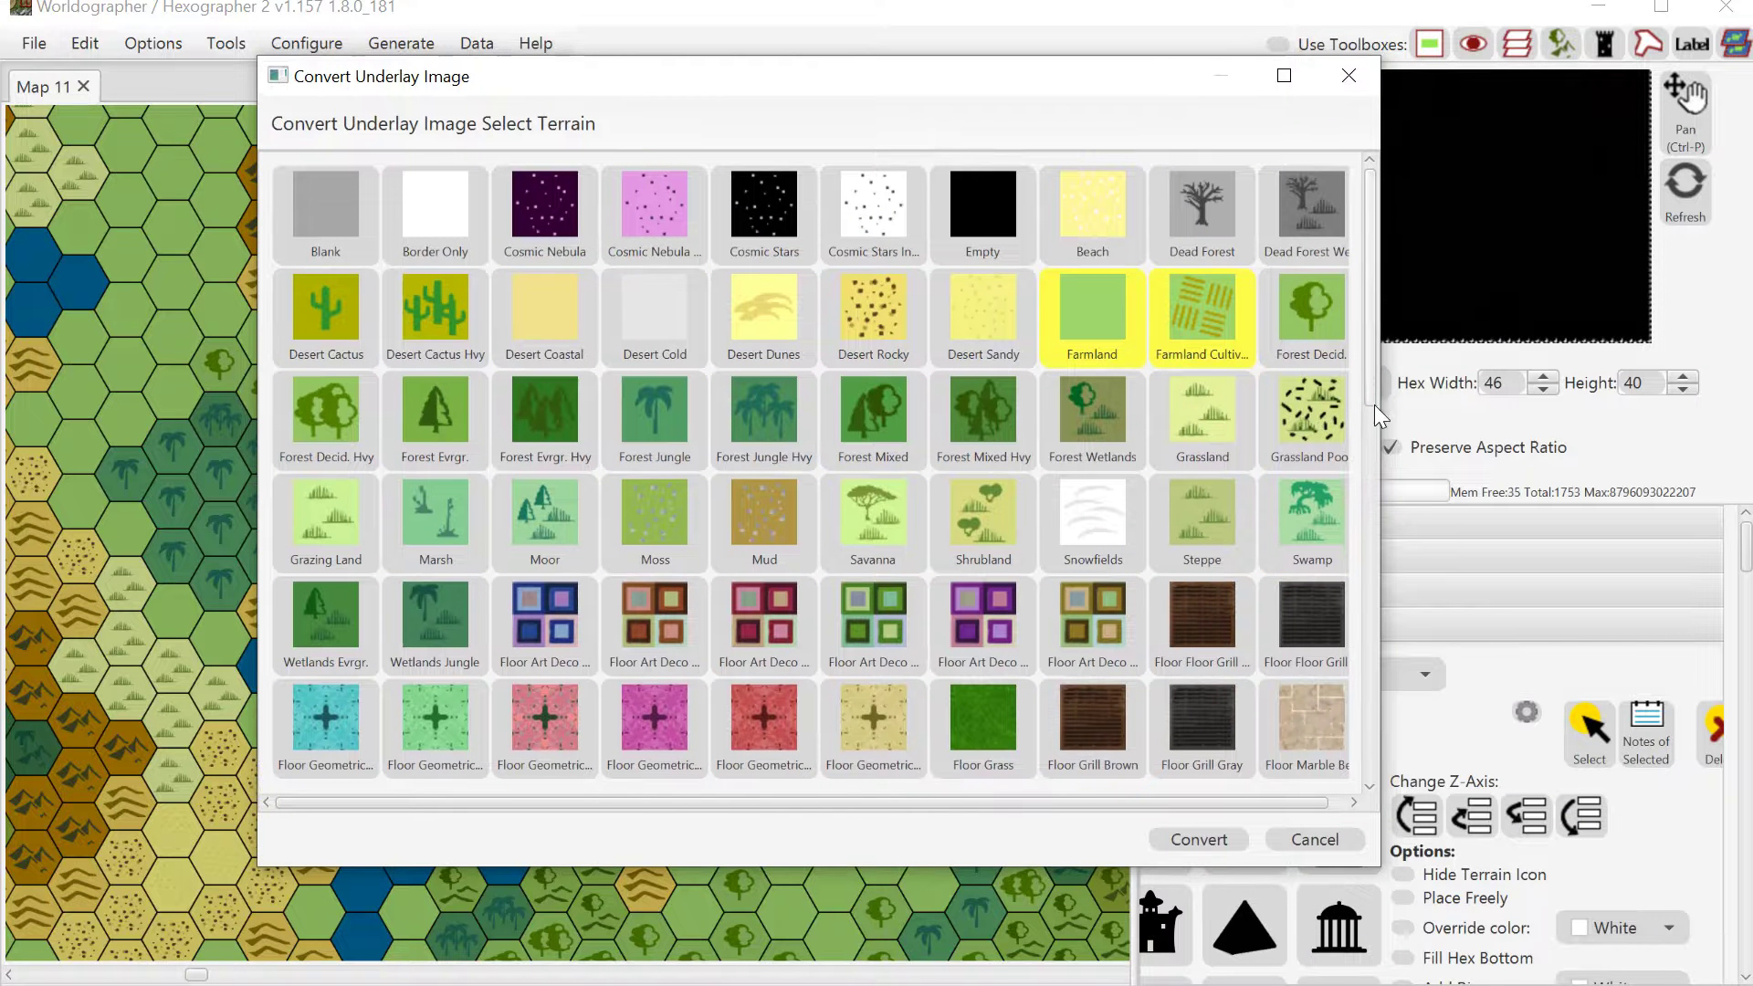
Step: Deselect Farmland Cultiv., Full Wheatfields, Full Mtns and Mtns Snowcapped in the terrain picker
{"action": "left_click_drag", "start_coordinate": [1373, 387], "coordinate": [1372, 696]}
{"action": "left_click", "coordinate": [1206, 335]}
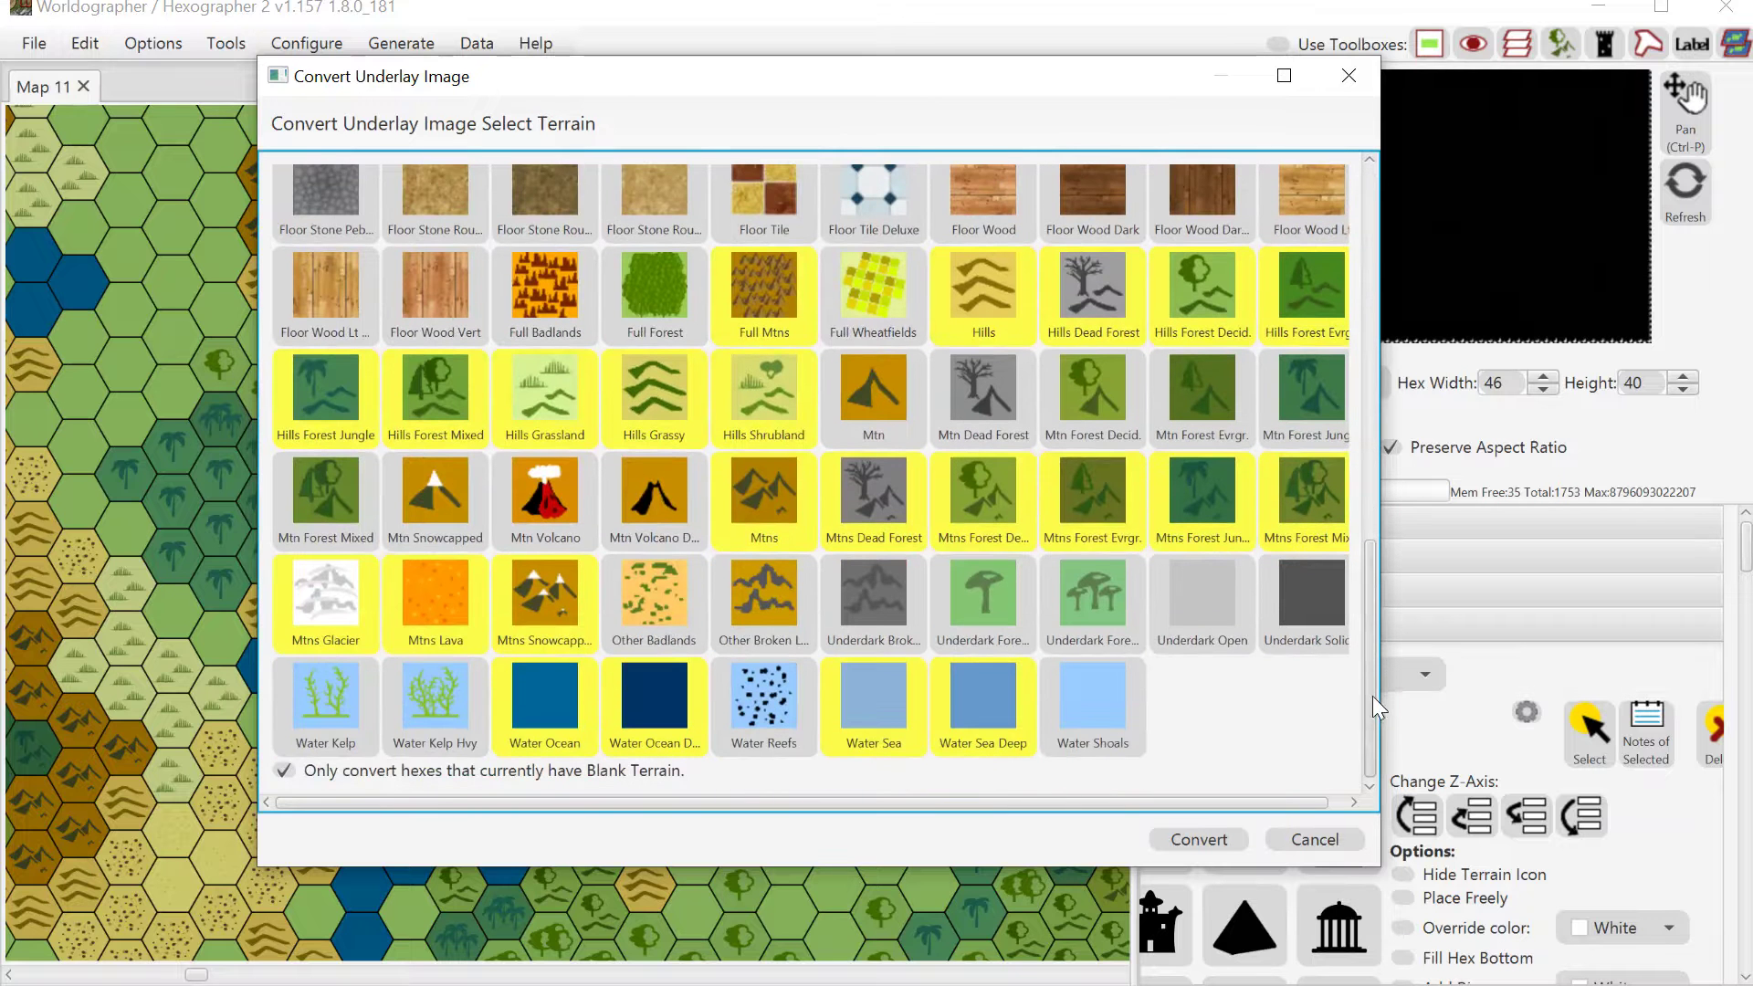
{"action": "left_click", "coordinate": [830, 321]}
{"action": "left_click", "coordinate": [769, 314]}
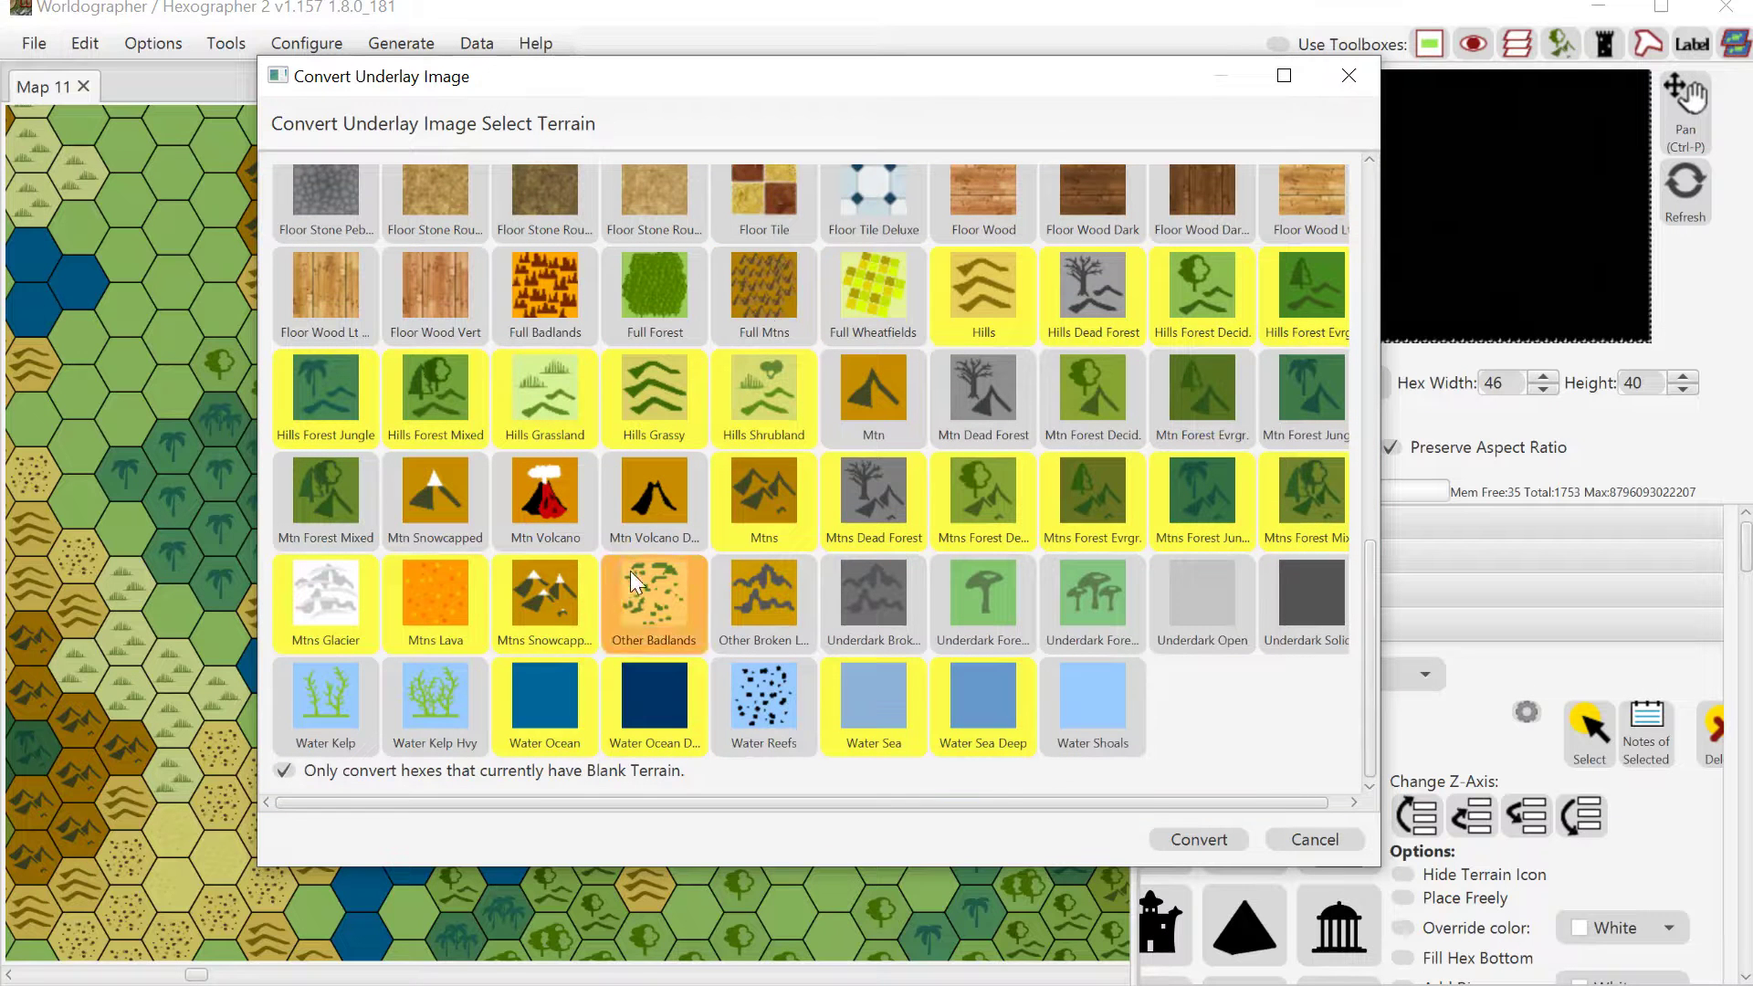
{"action": "left_click", "coordinate": [557, 582]}
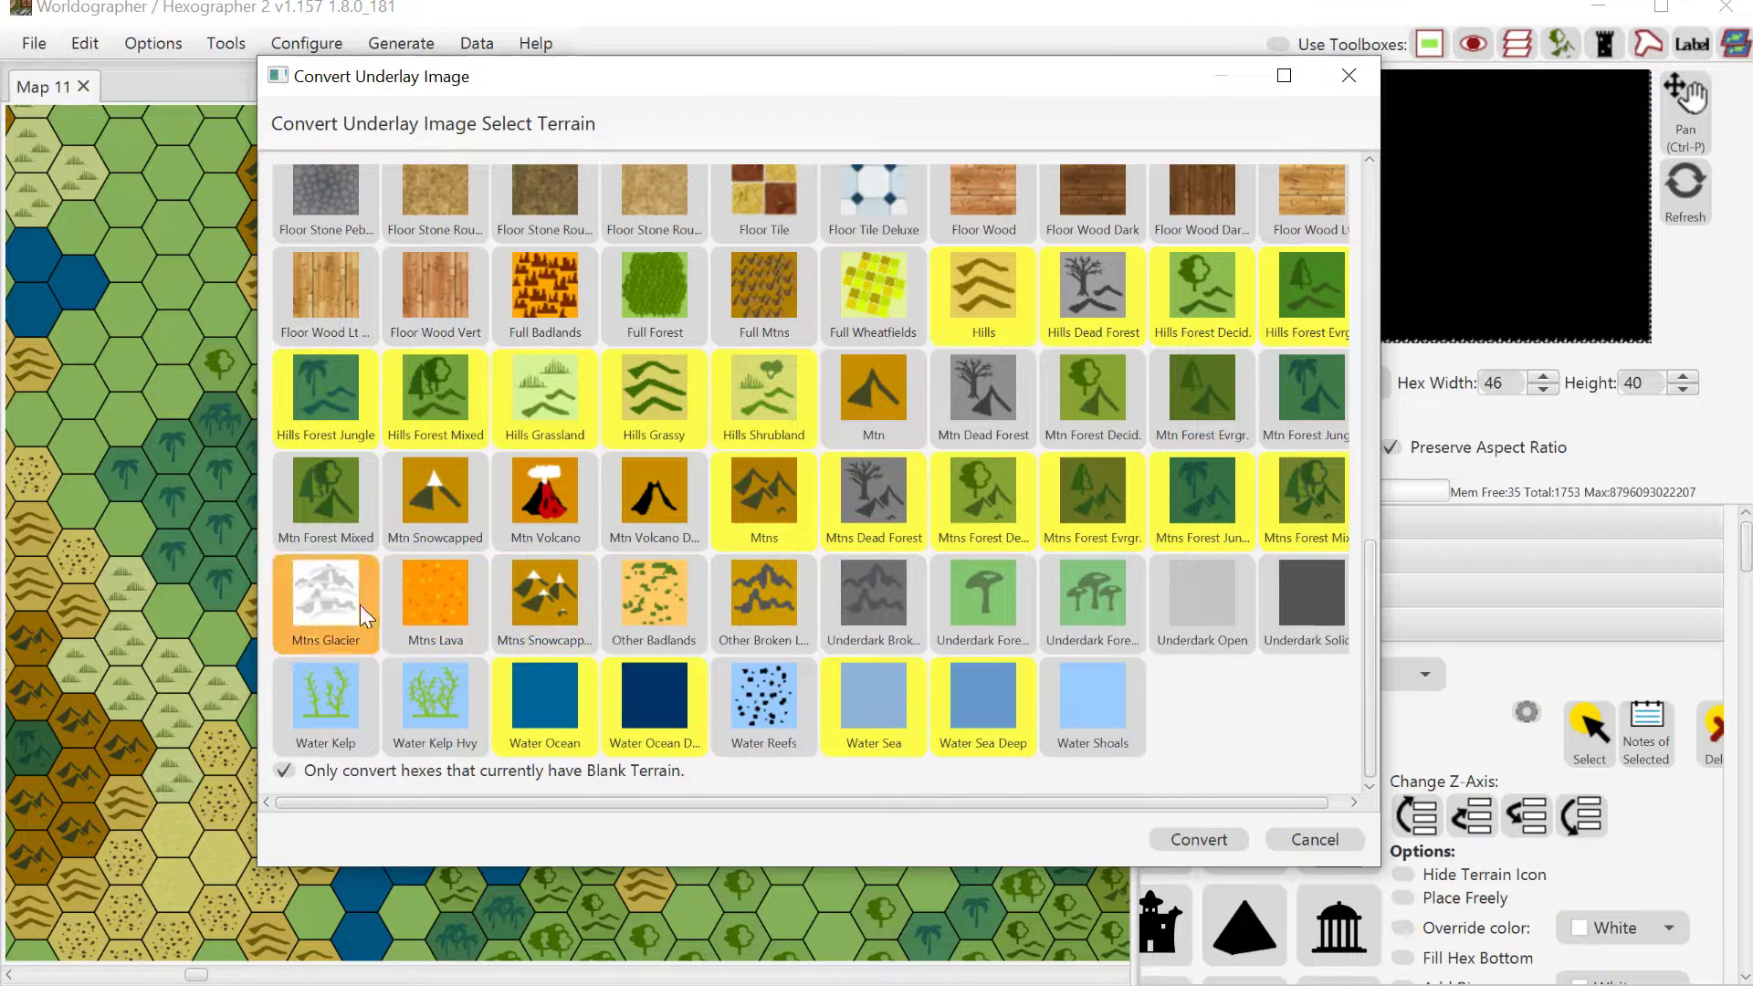
{"action": "left_click_drag", "start_coordinate": [913, 77], "coordinate": [1588, 817]}
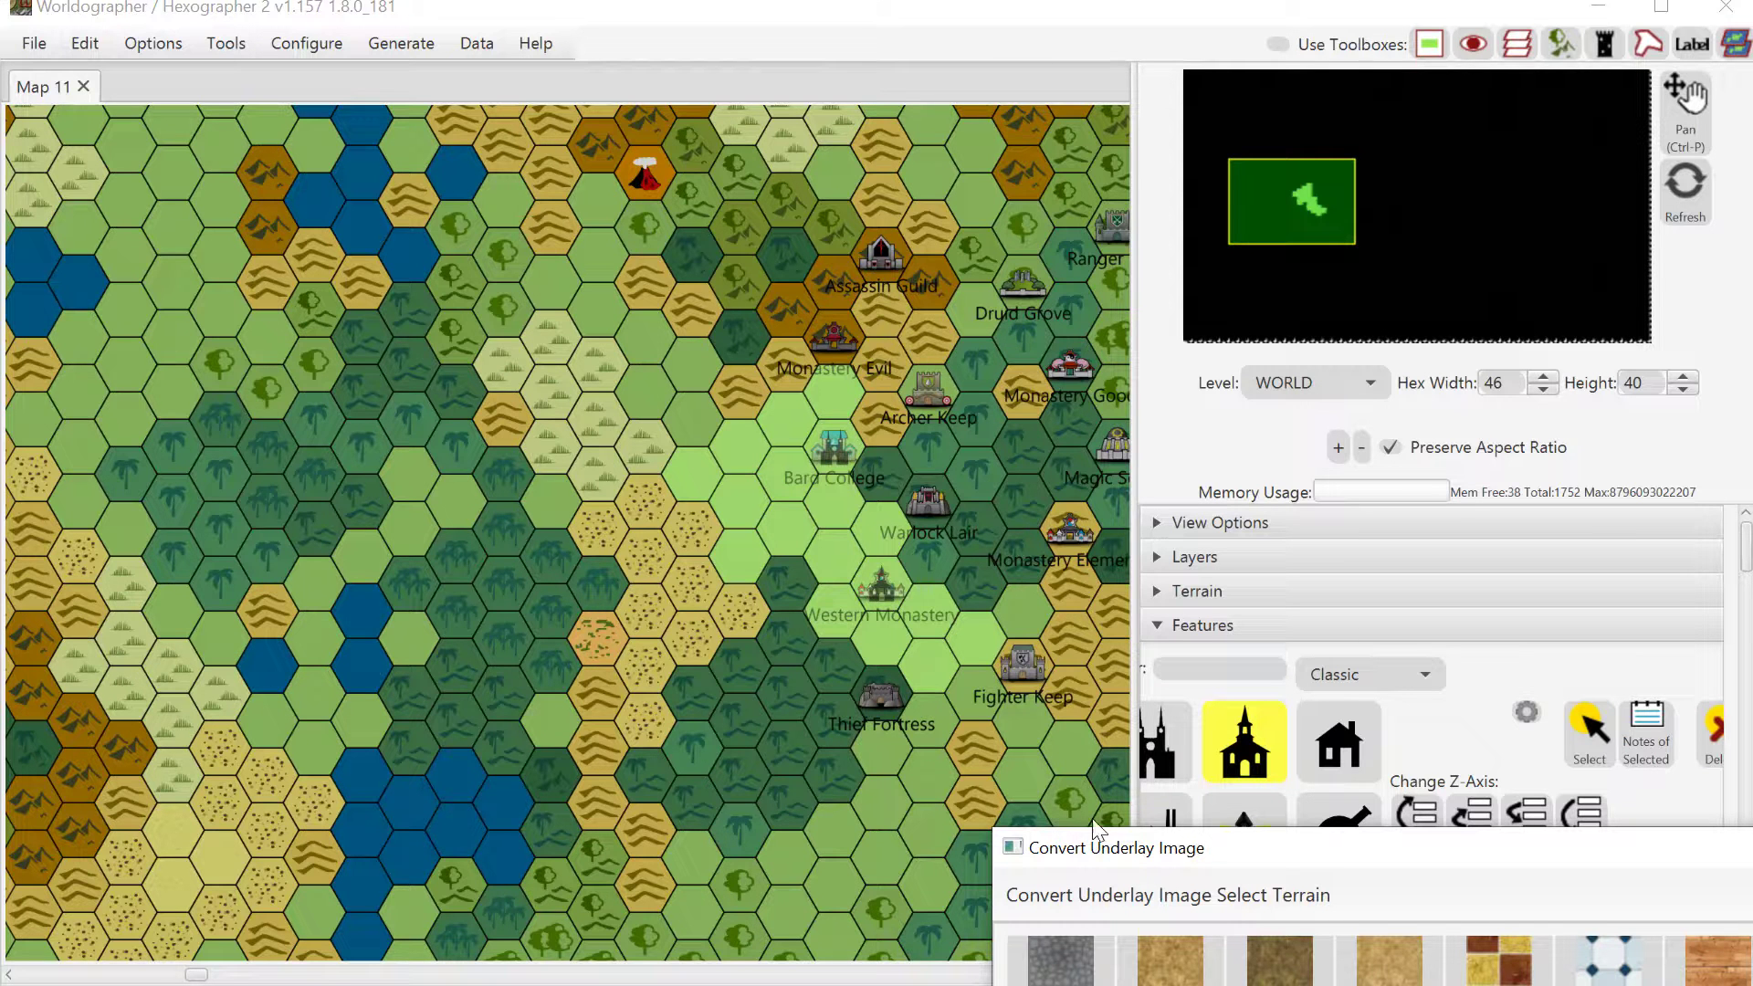
{"action": "left_click_drag", "start_coordinate": [1149, 858], "coordinate": [1190, 949]}
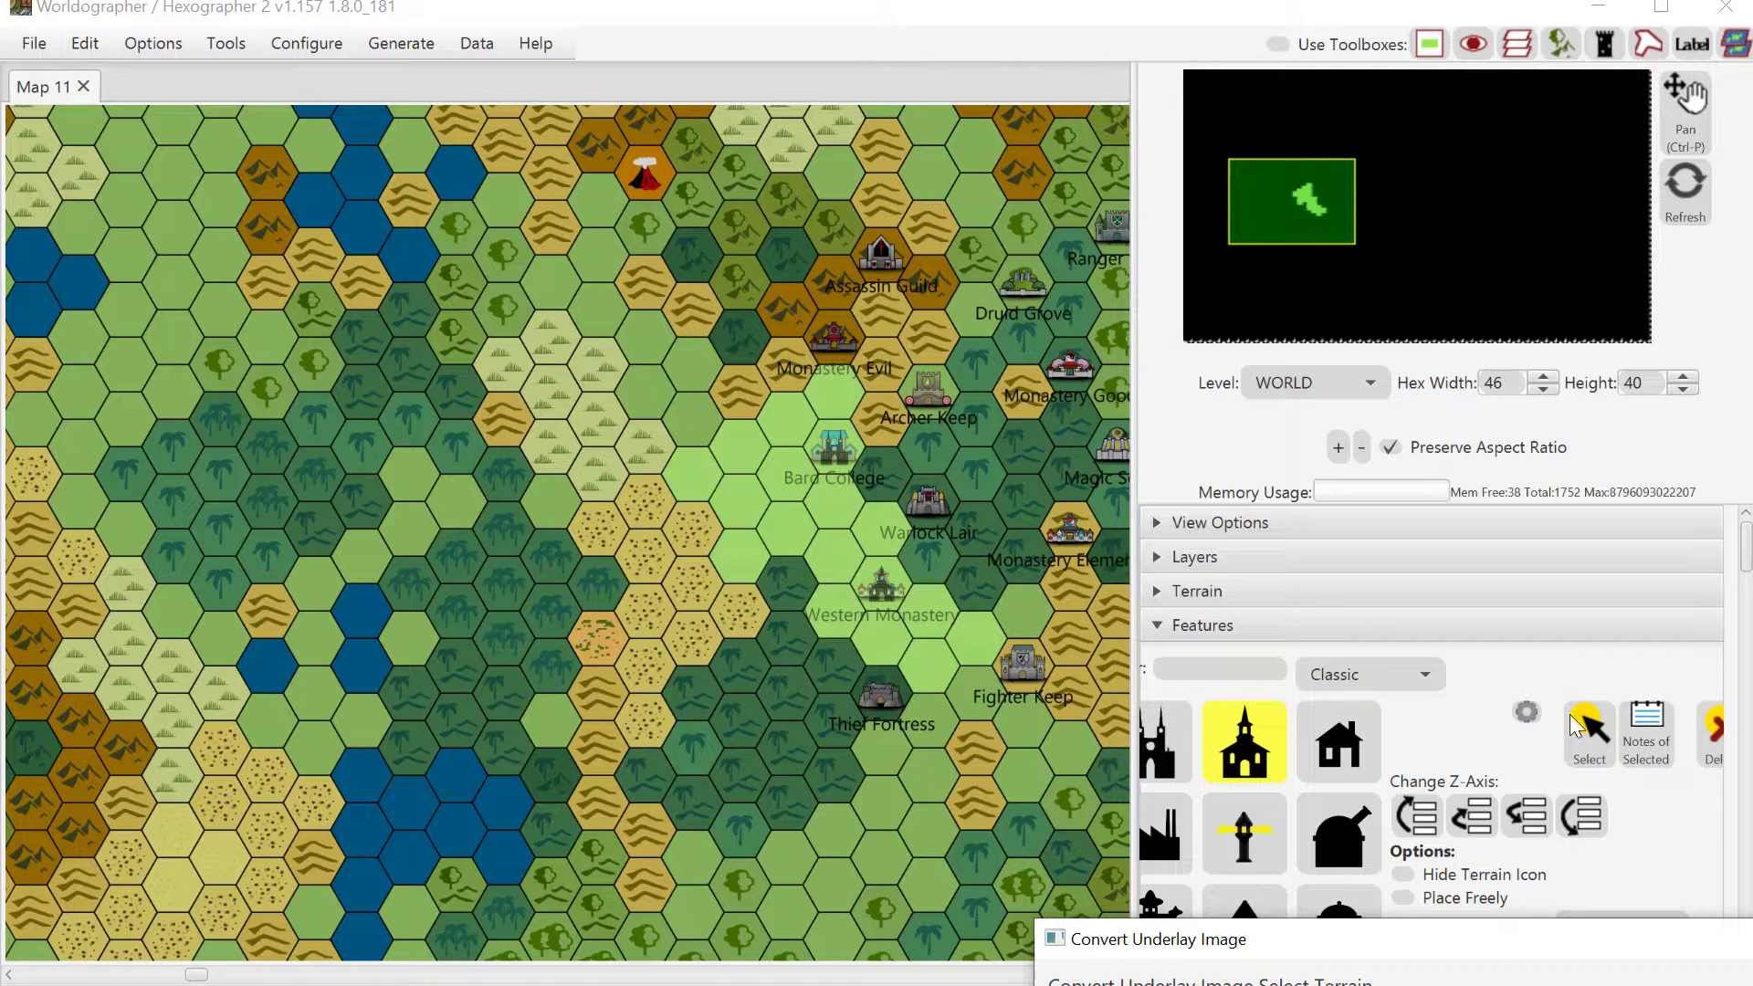
{"action": "left_click_drag", "start_coordinate": [1718, 938], "coordinate": [1156, 110]}
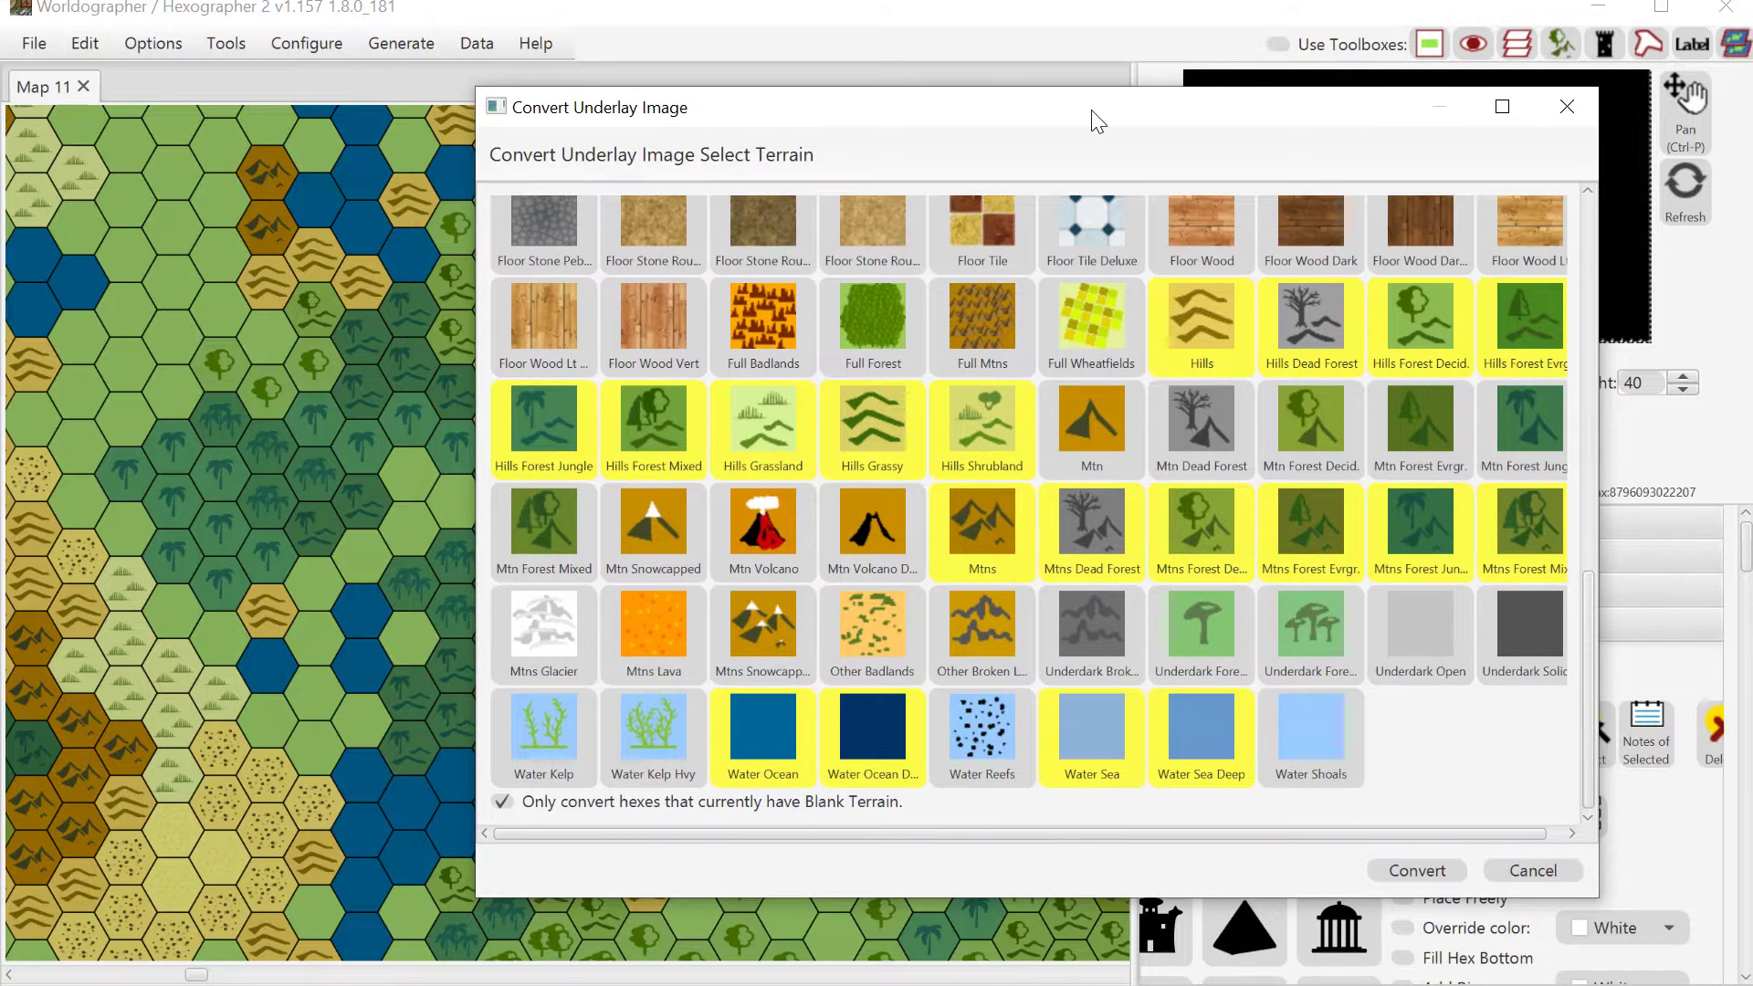
{"action": "left_click_drag", "start_coordinate": [1091, 122], "coordinate": [1212, 527]}
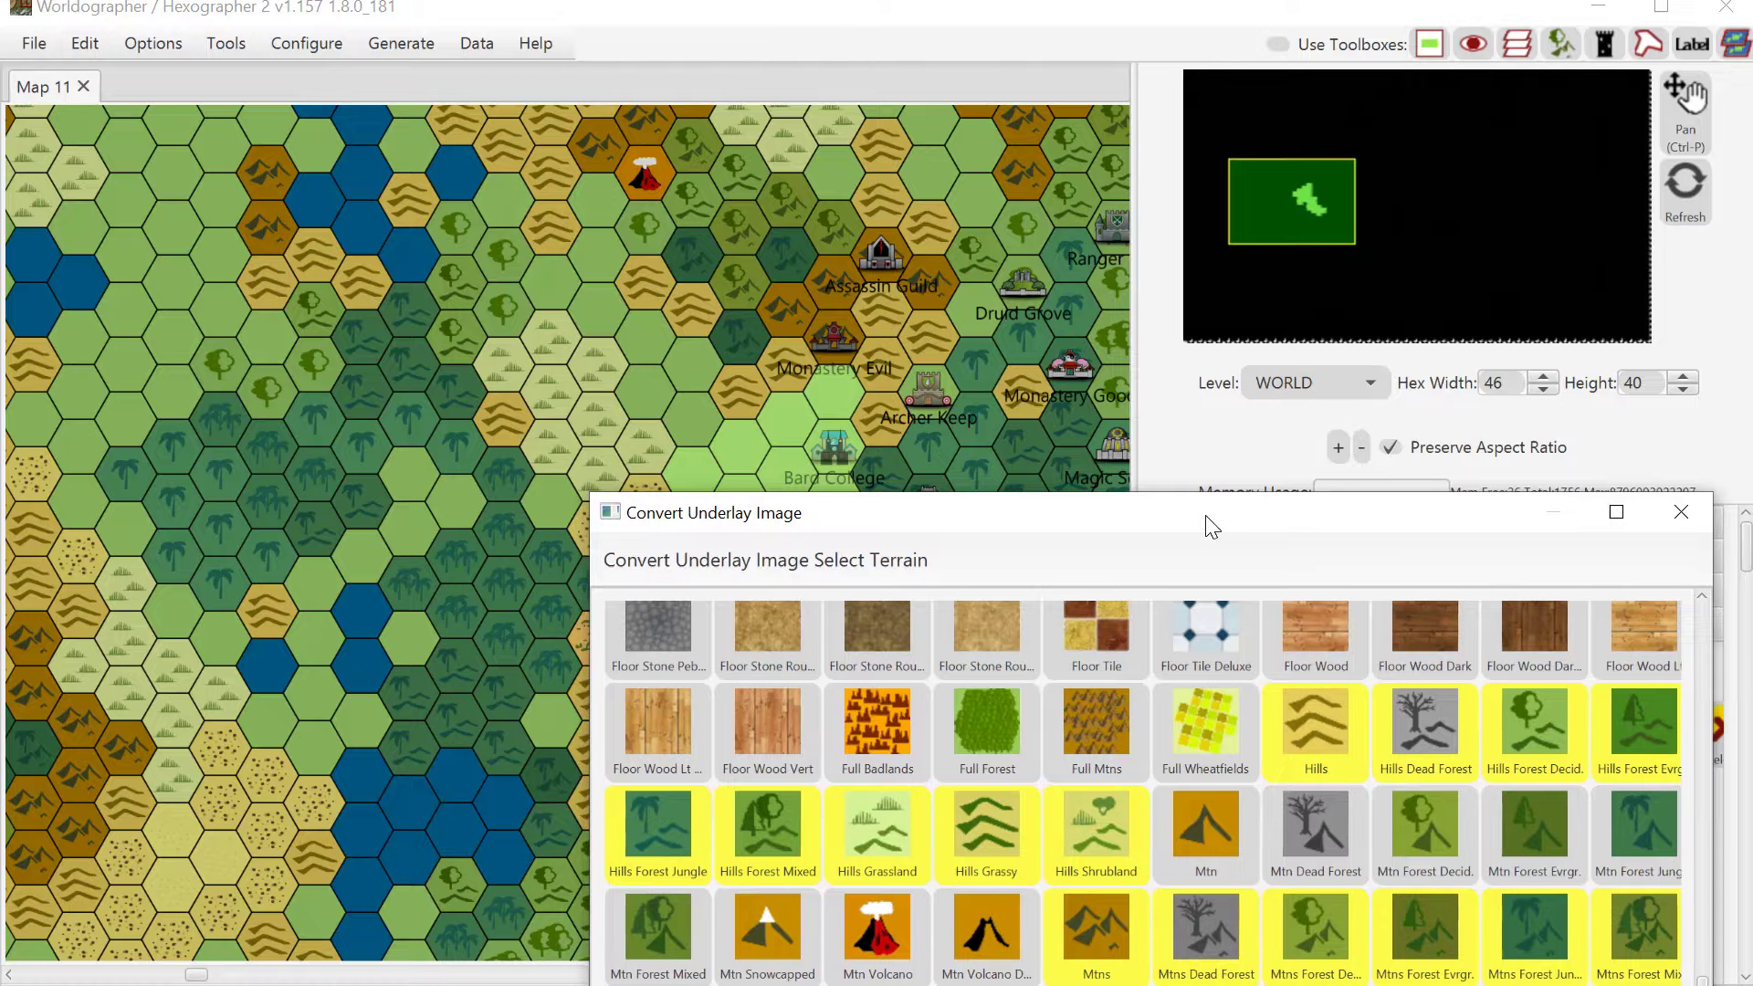
{"action": "left_click_drag", "start_coordinate": [1420, 528], "coordinate": [1095, 505]}
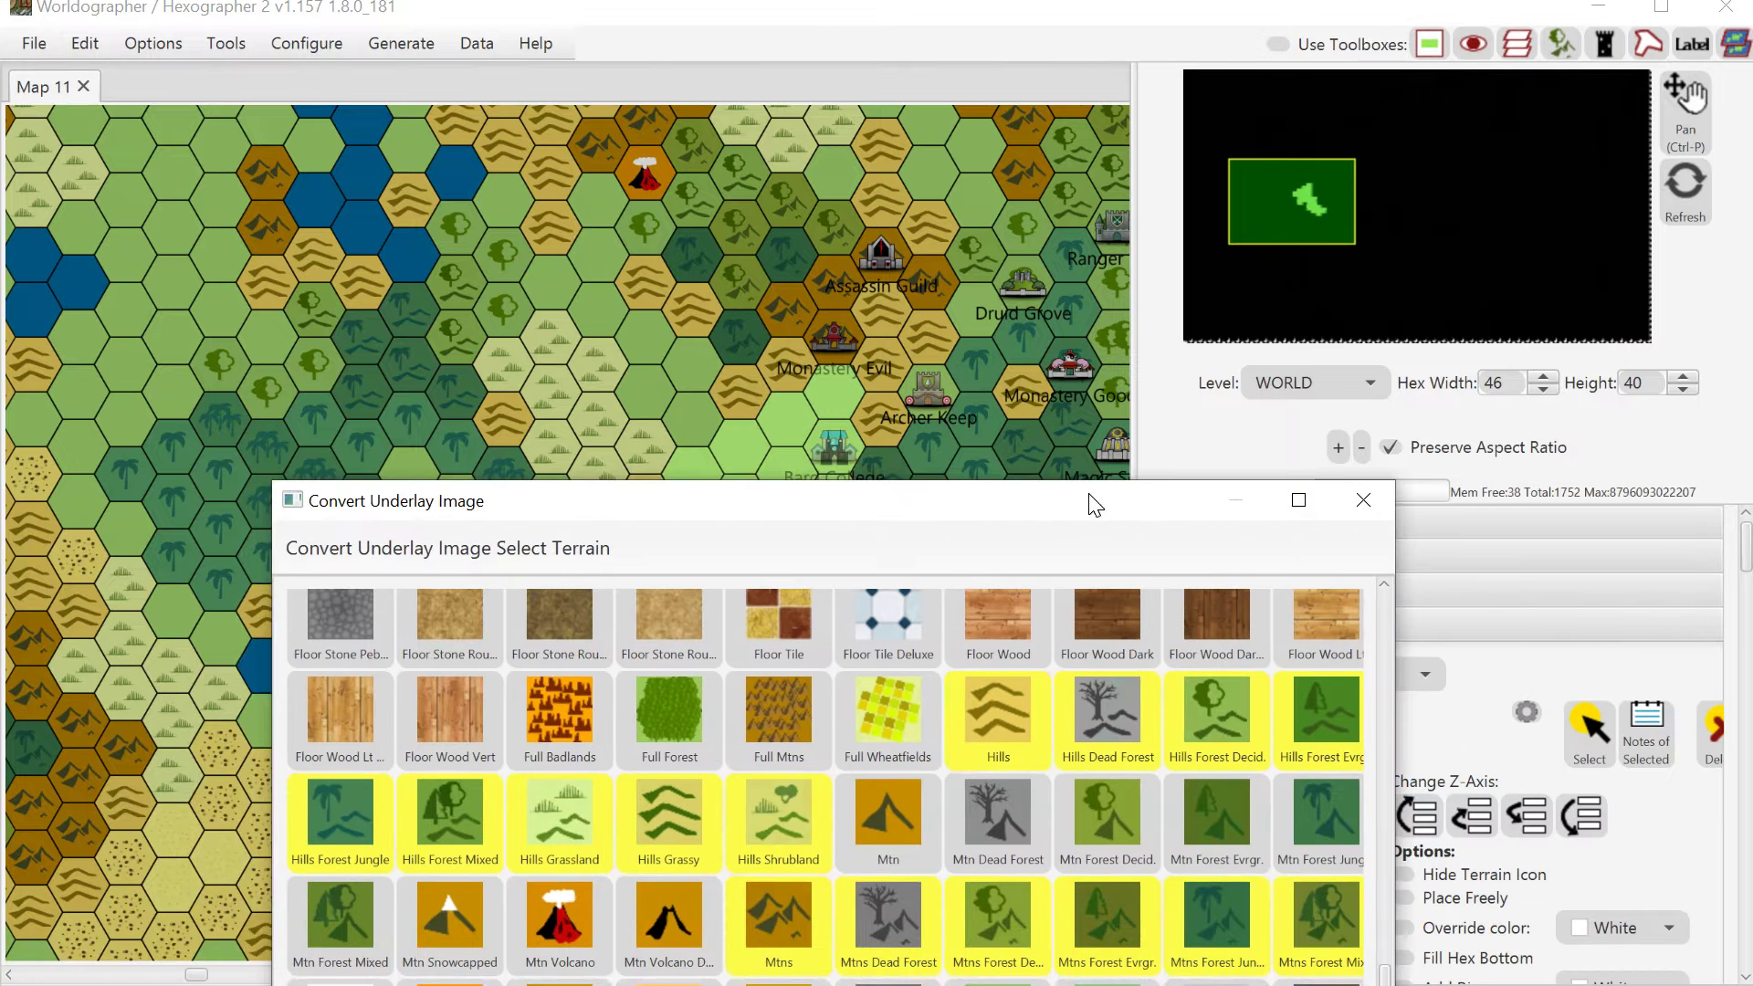